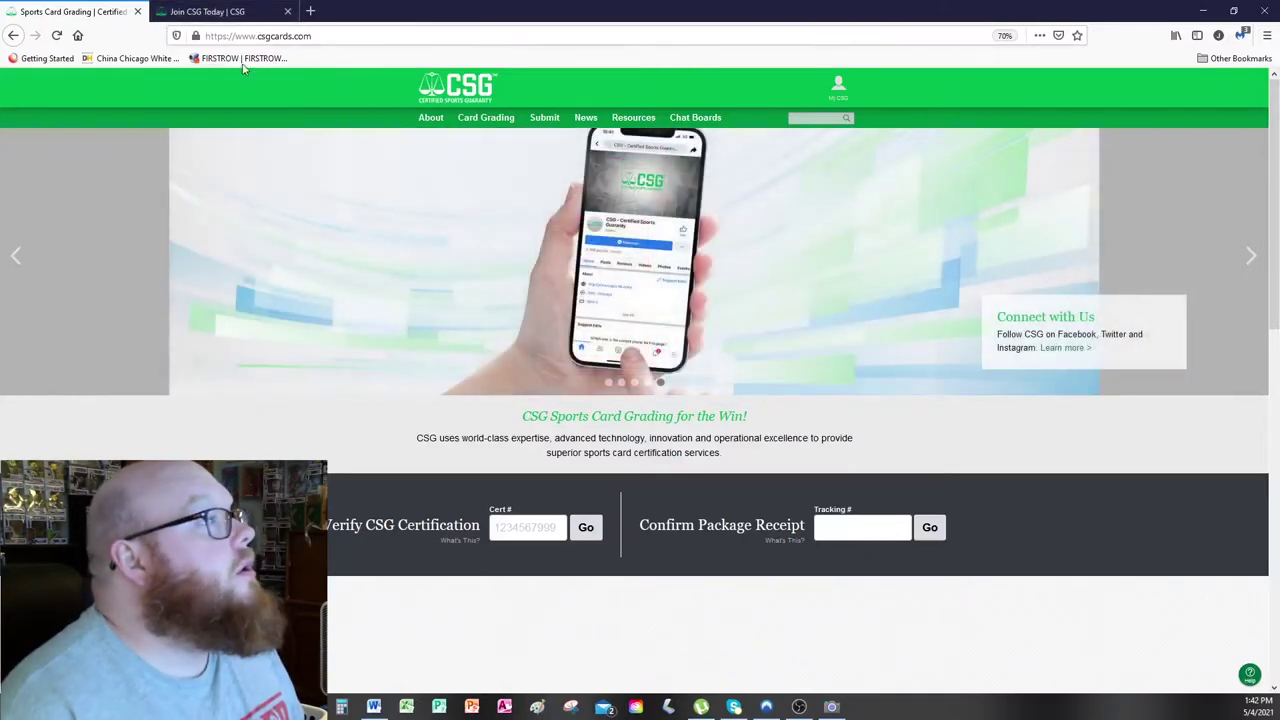
Open the How to Submit page on the CSG site and read through its submission steps.
mouse_move(537, 119)
click(545, 143)
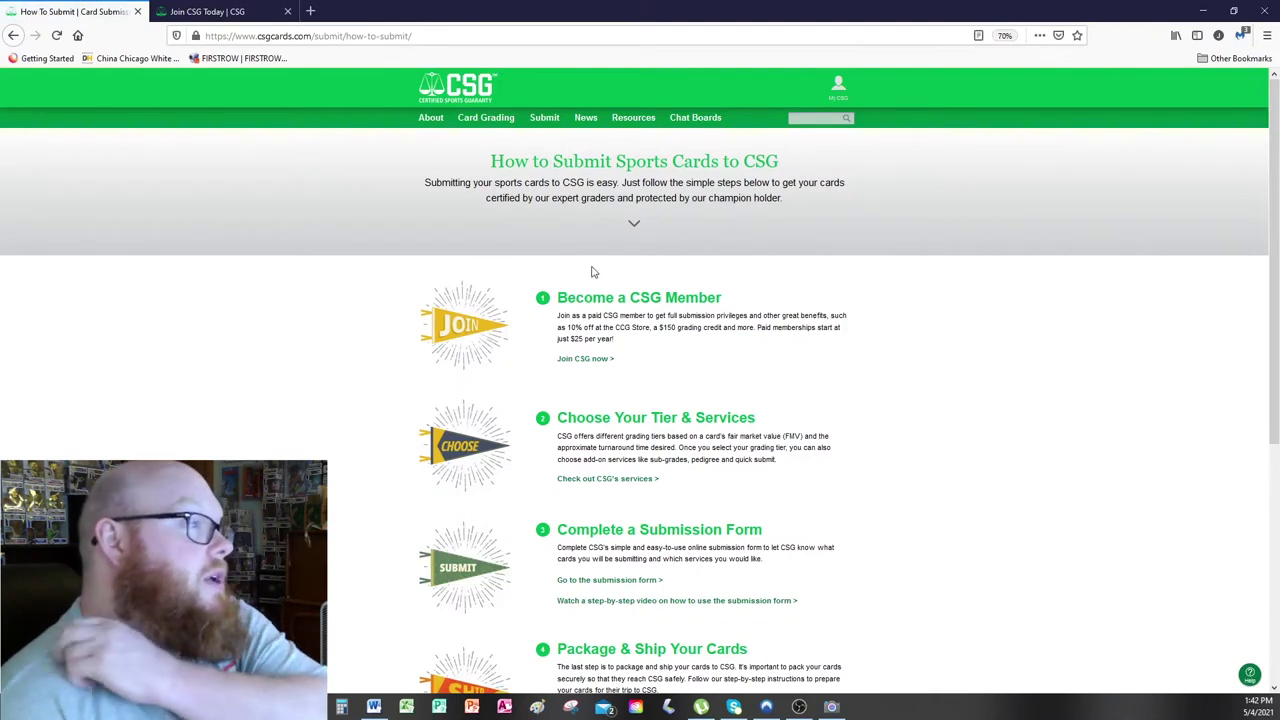
scroll(587, 274, down, 3)
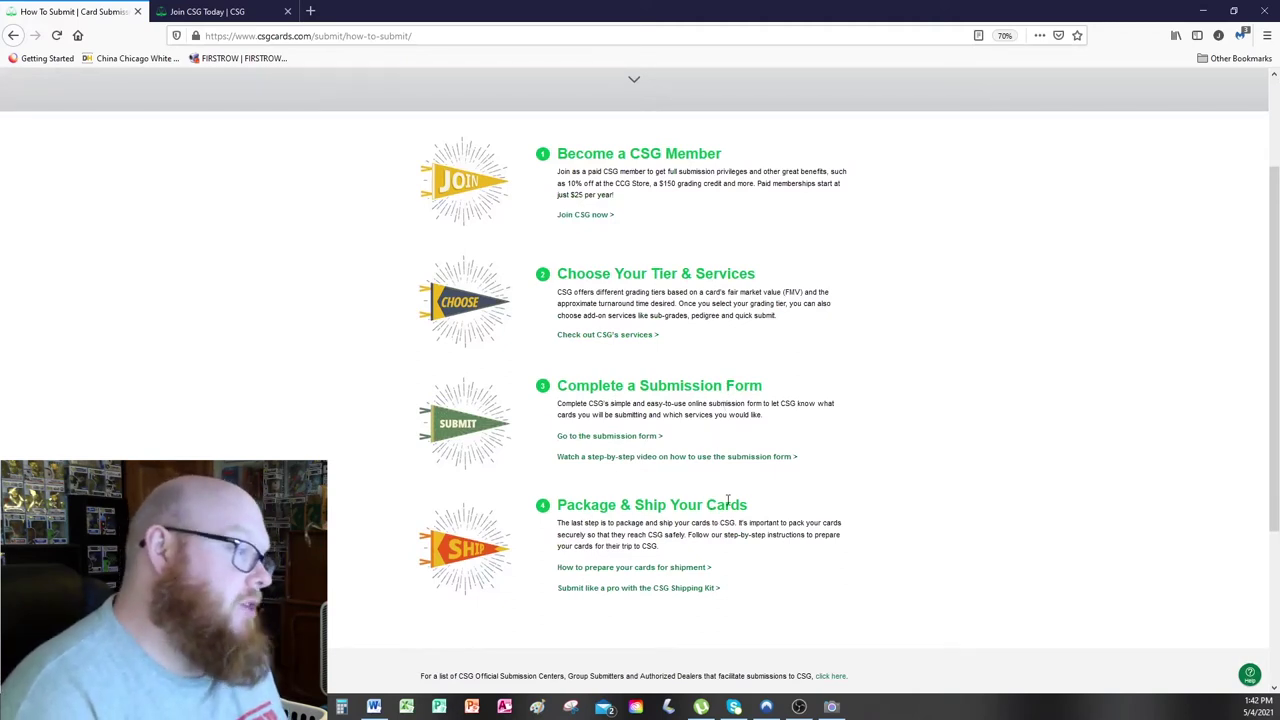
scroll(718, 522, up, 3)
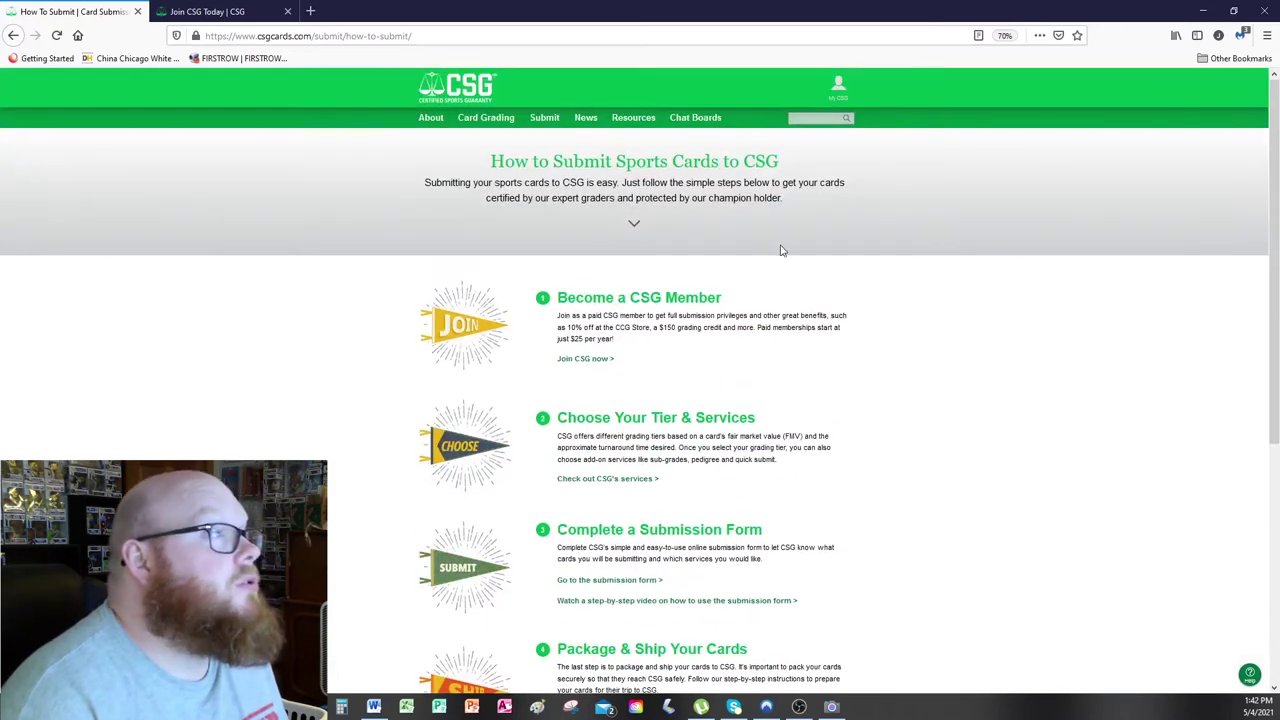
Switch to the Join CSG page and compare the Associate and Premium membership benefits, including the shipping kit vouchers.
click(201, 8)
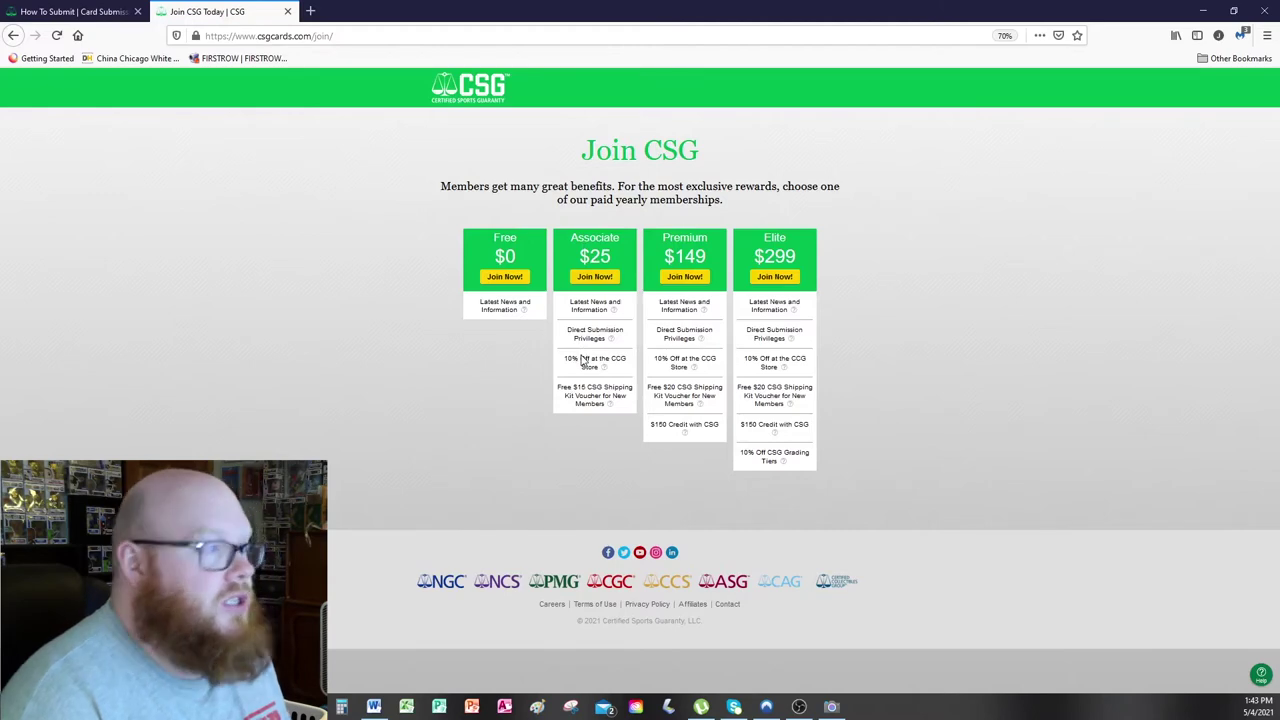
mouse_move(566, 388)
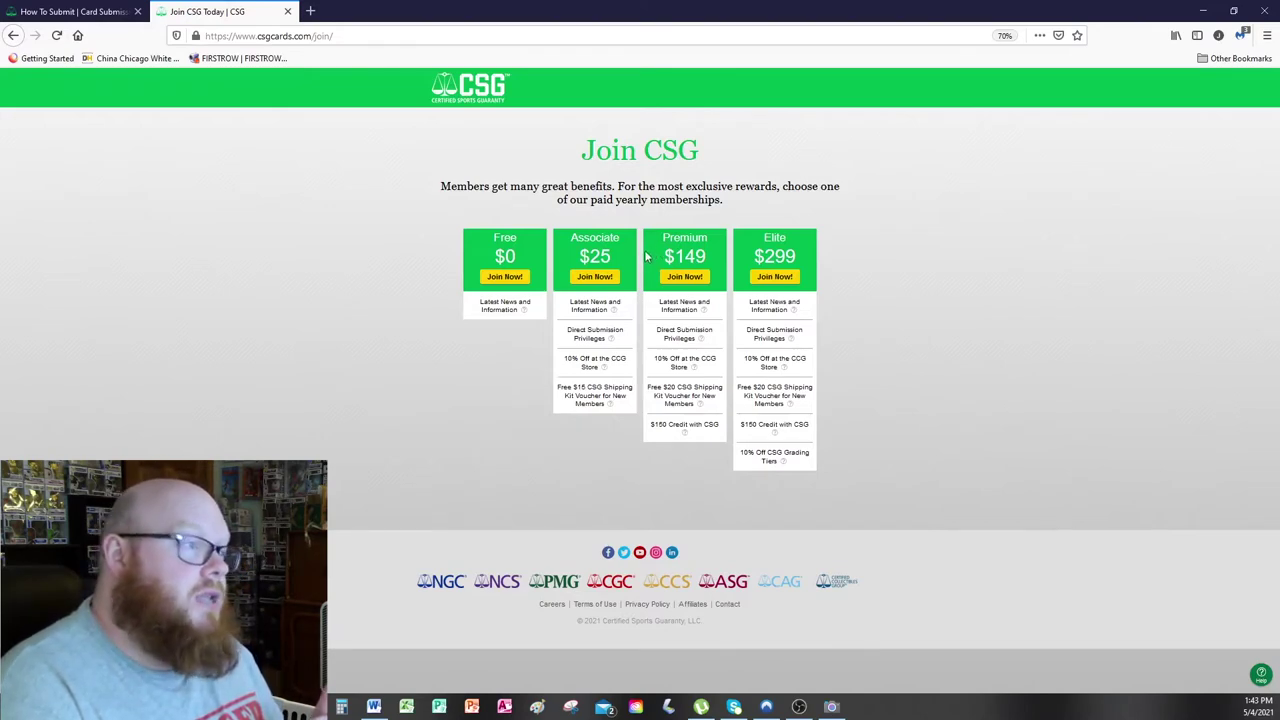
mouse_move(666, 426)
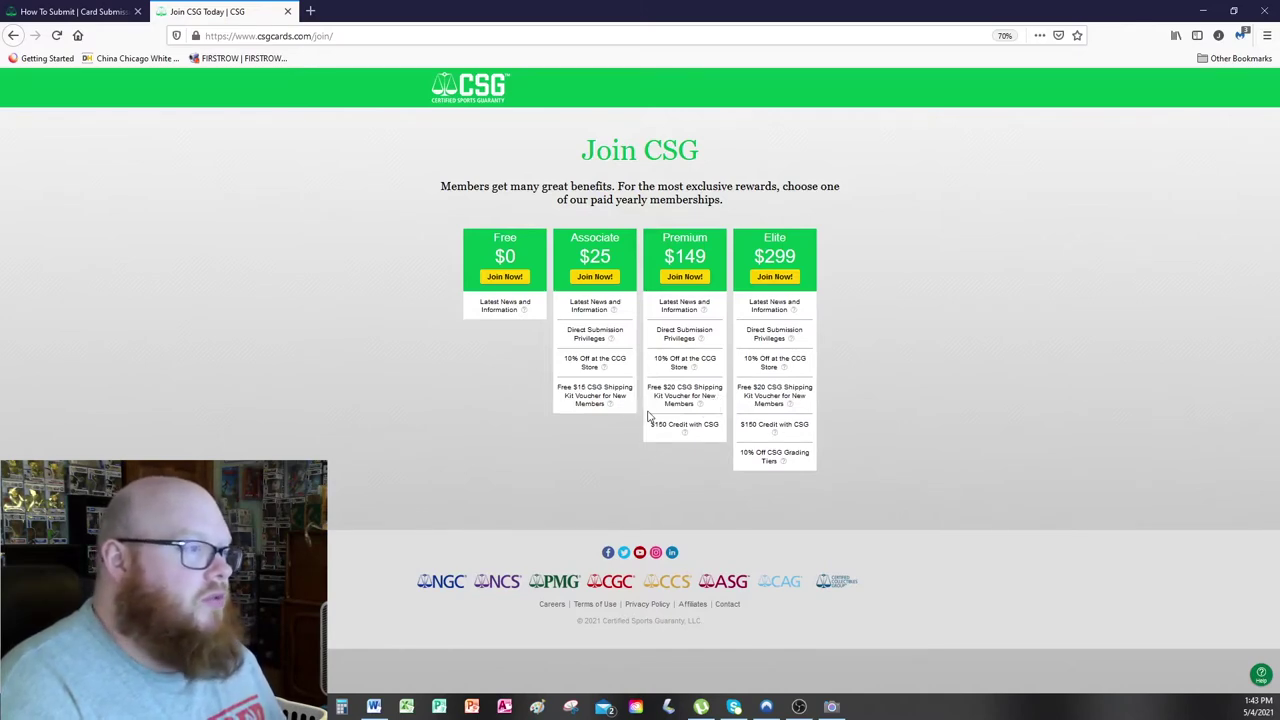
mouse_move(669, 399)
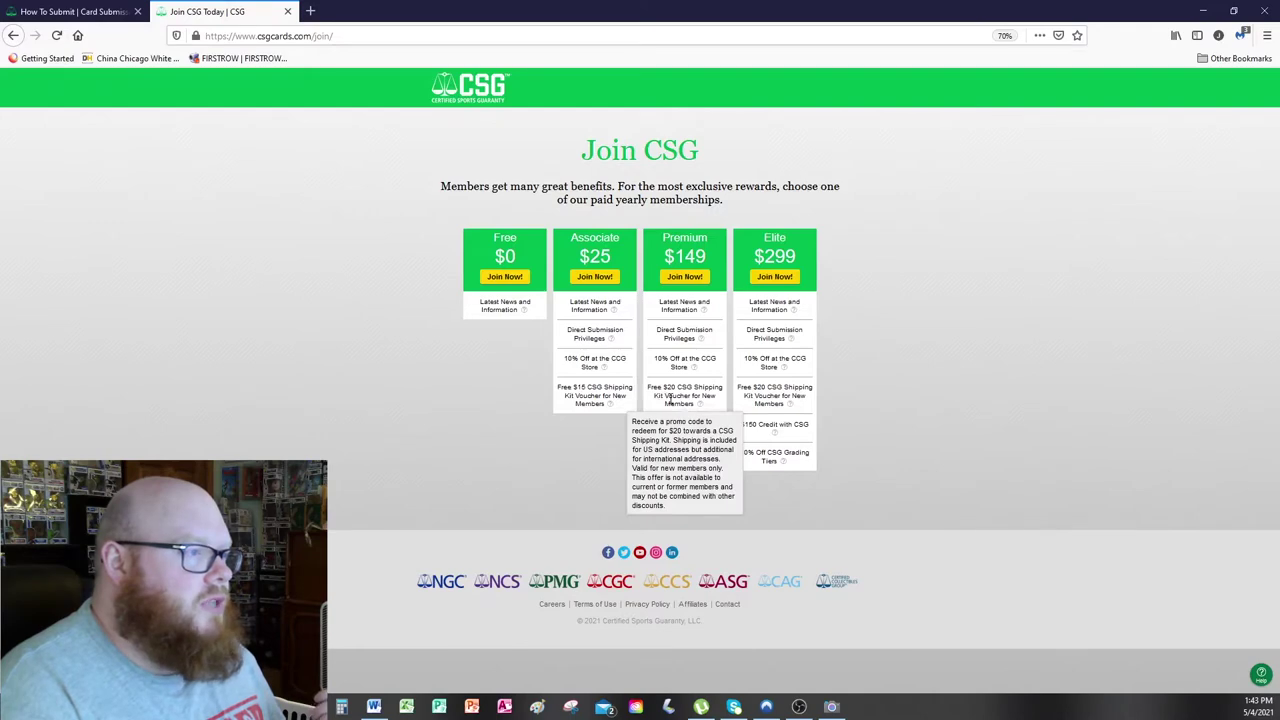
mouse_move(591, 402)
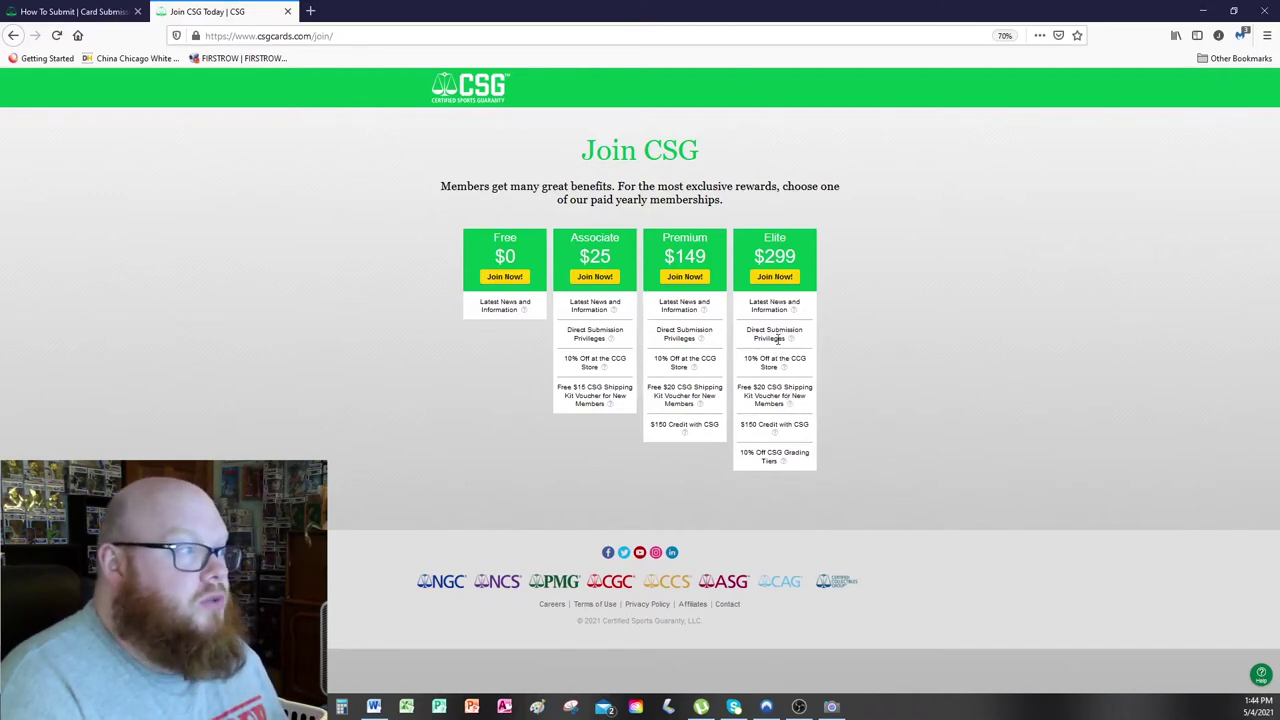
Examine the Elite membership benefits against Associate, highlighting the $150 credit and the 10% off CSG grading tiers.
mouse_move(778, 340)
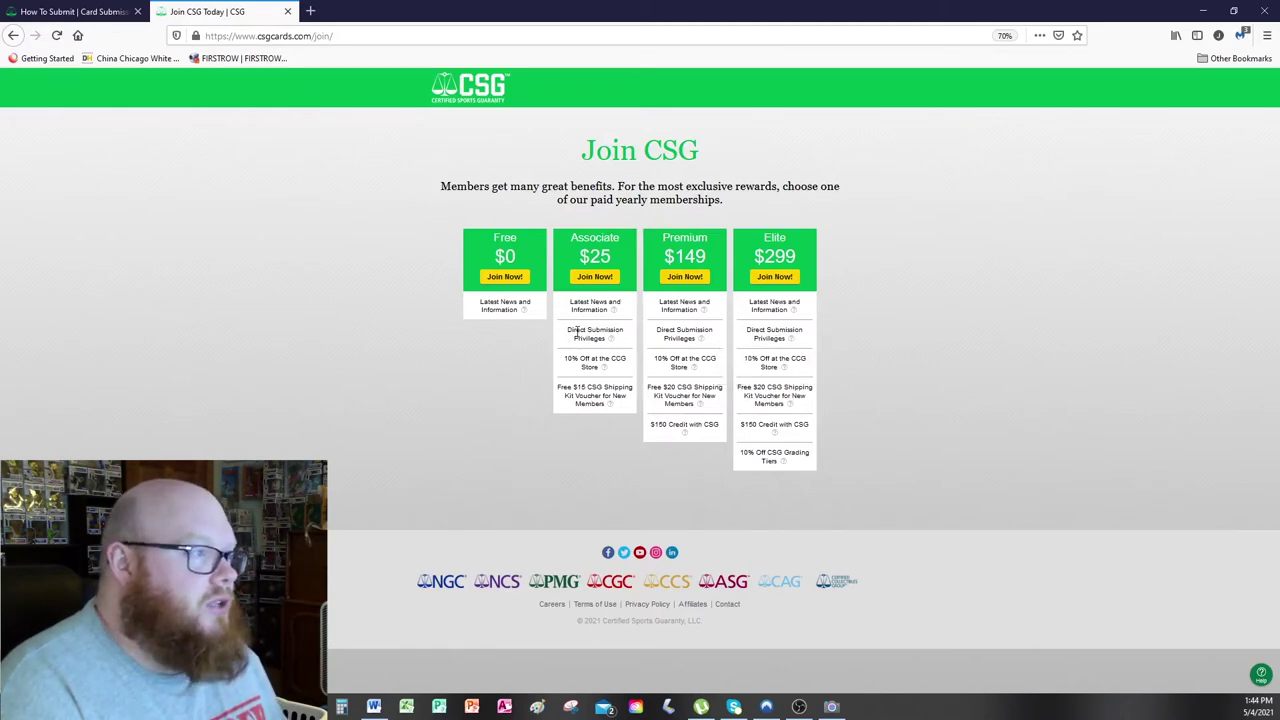
mouse_move(578, 332)
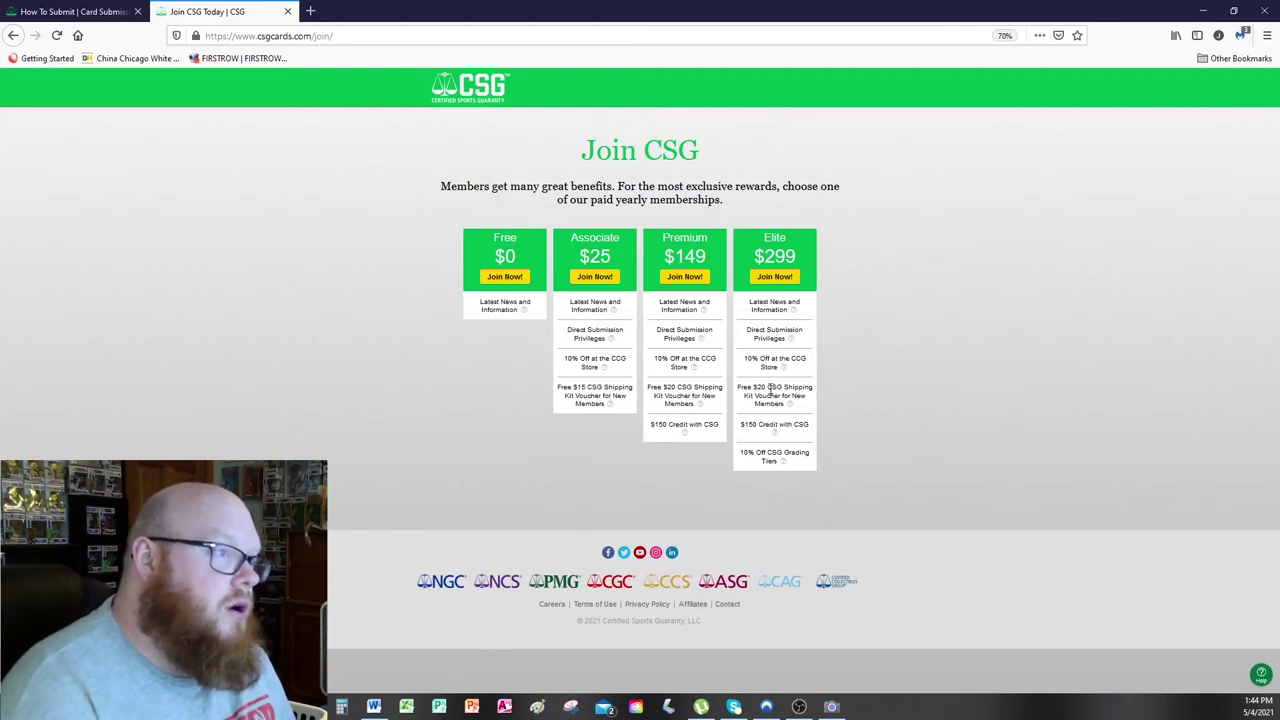
mouse_move(768, 392)
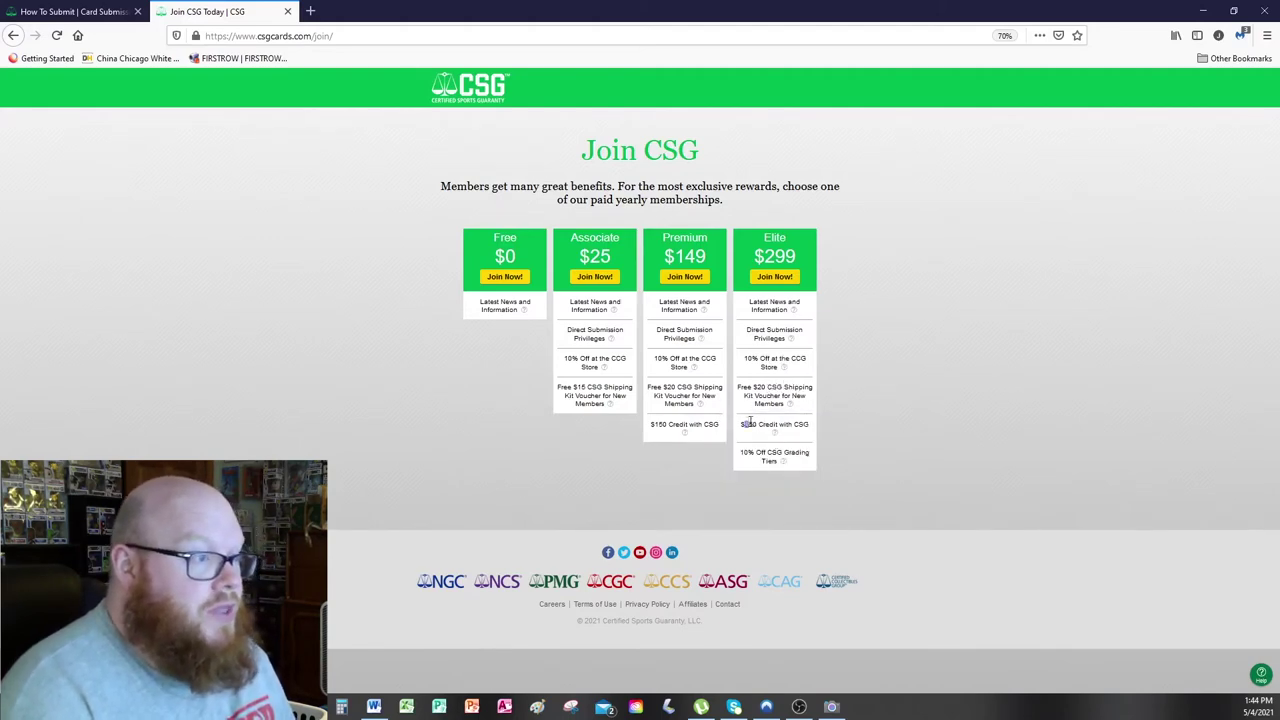
drag(747, 424, 806, 424)
click(822, 434)
drag(740, 450, 839, 476)
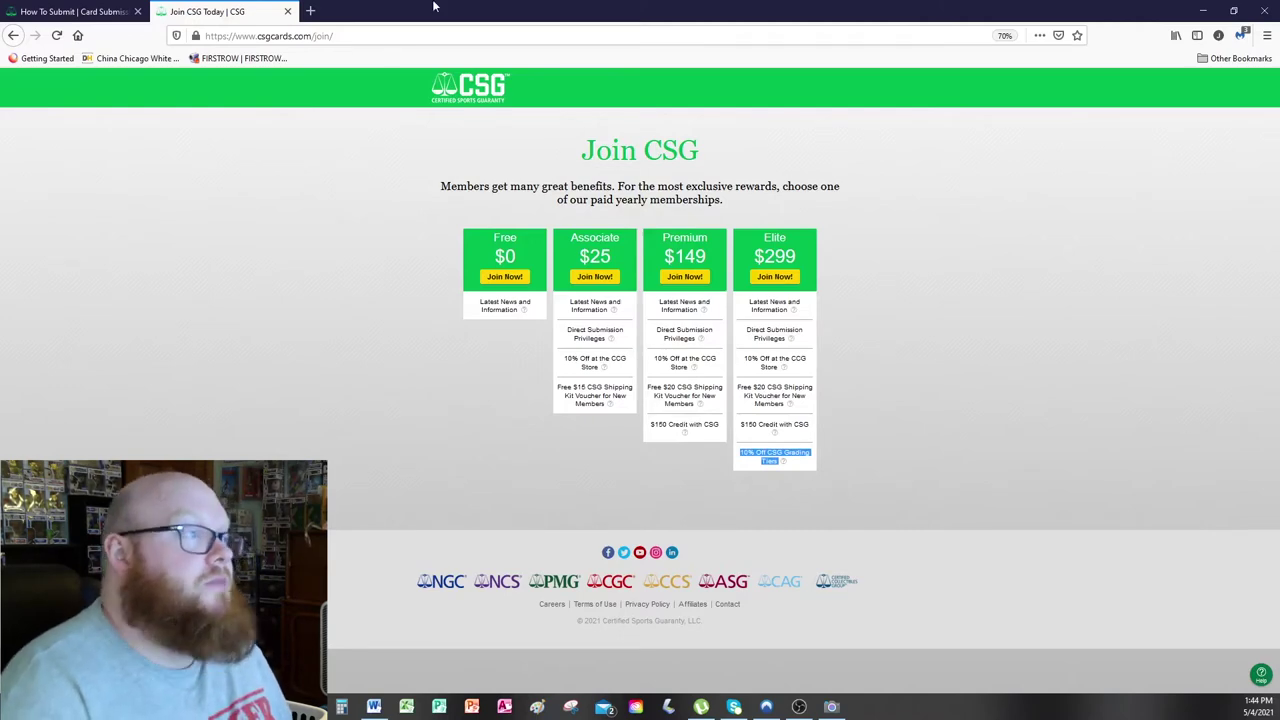
Return to the How to Submit page, reload it, and open Services & Fees to review the CSG grading tiers.
click(70, 12)
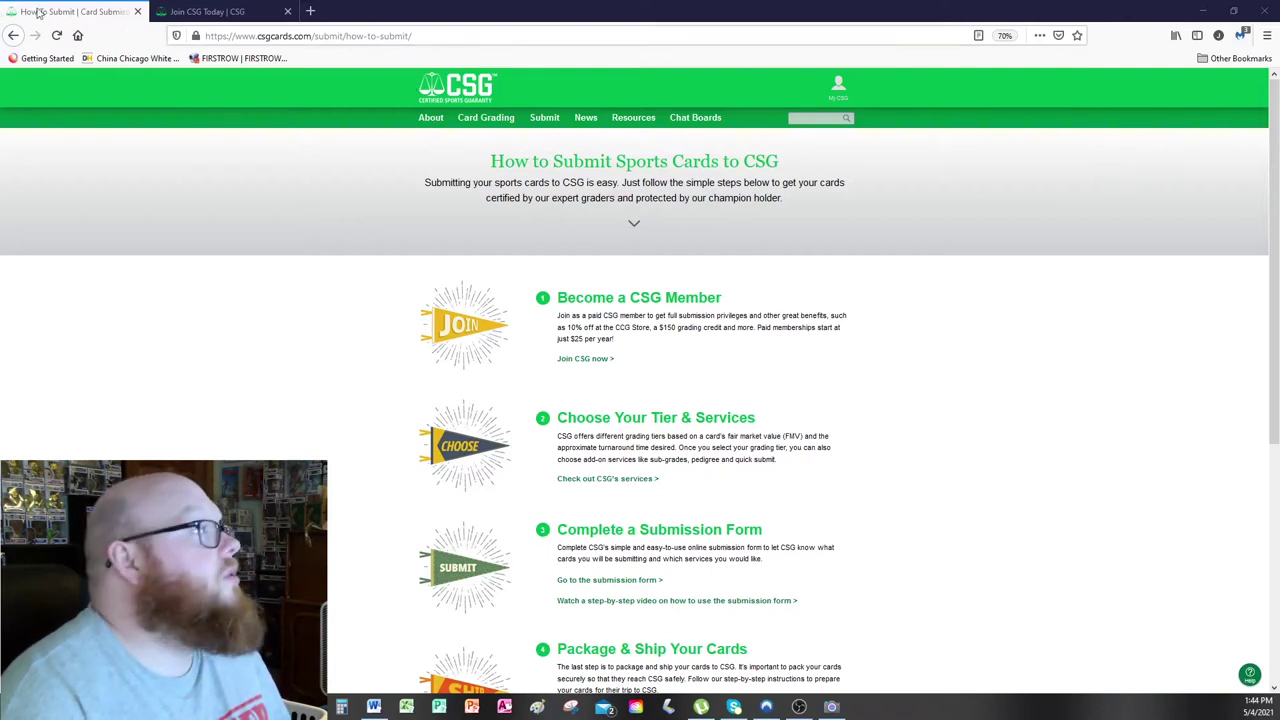
click(57, 37)
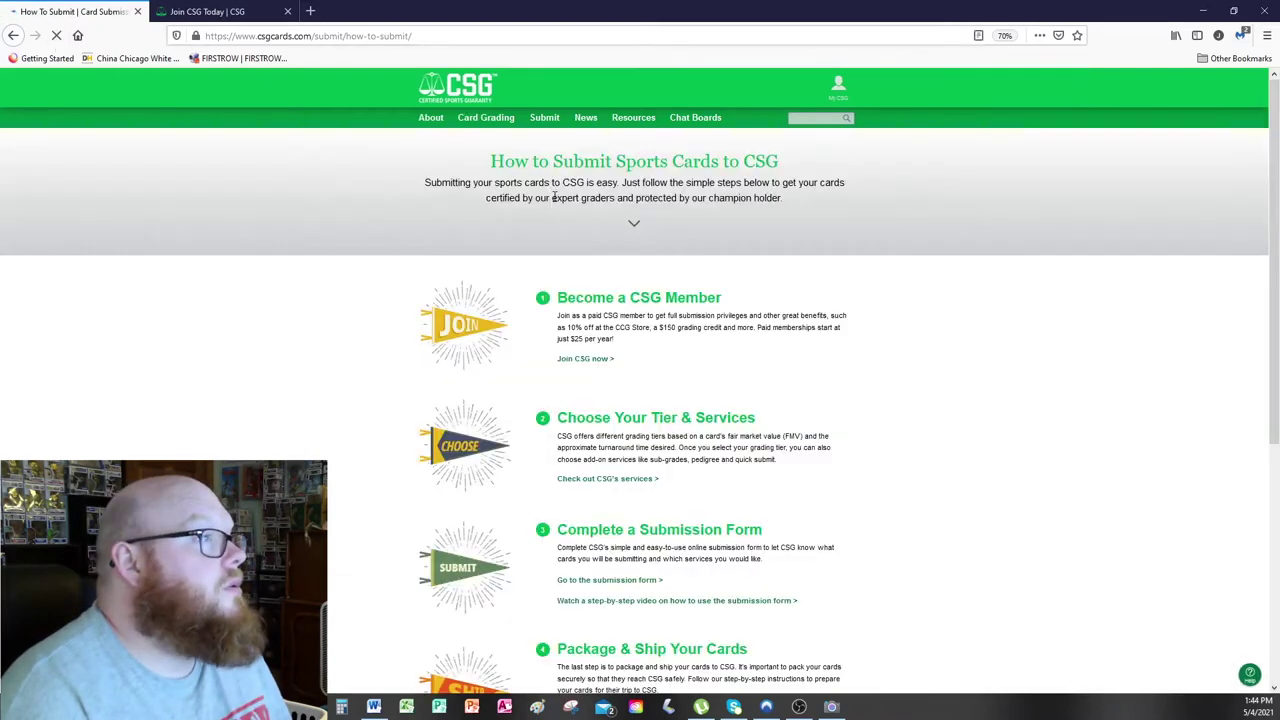
scroll(660, 236, down, 5)
scroll(600, 280, up, 5)
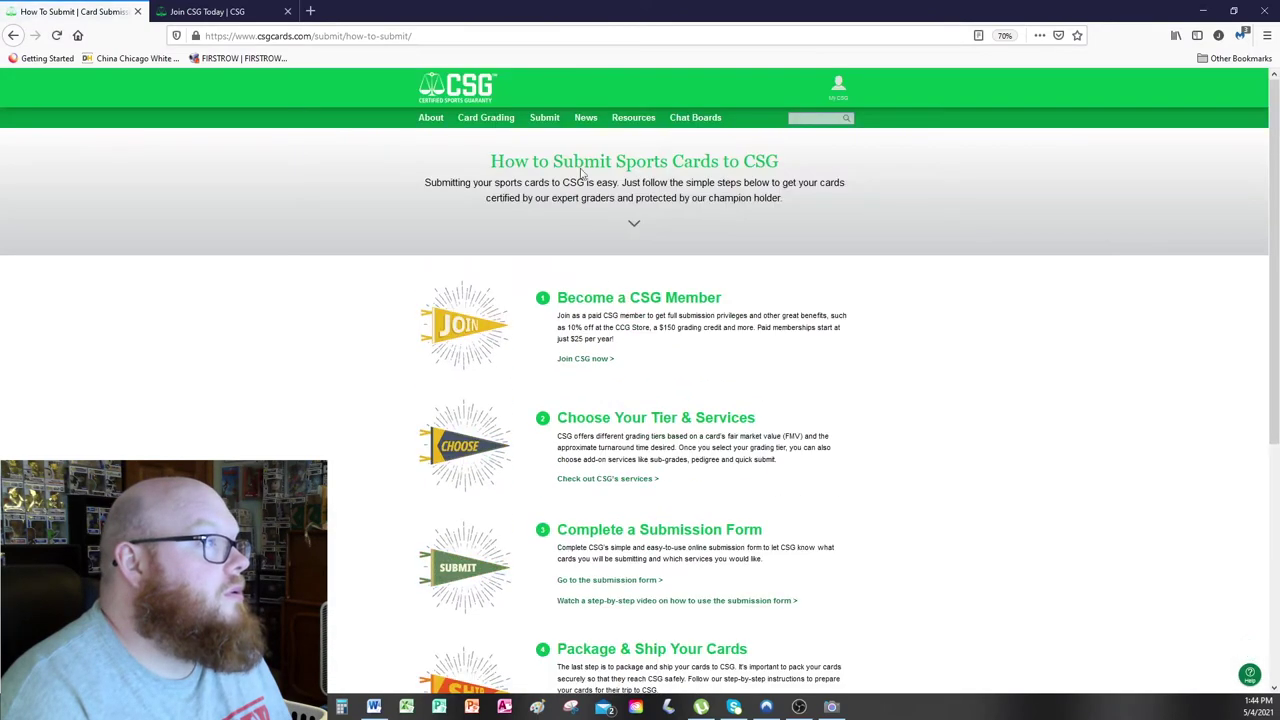
mouse_move(546, 120)
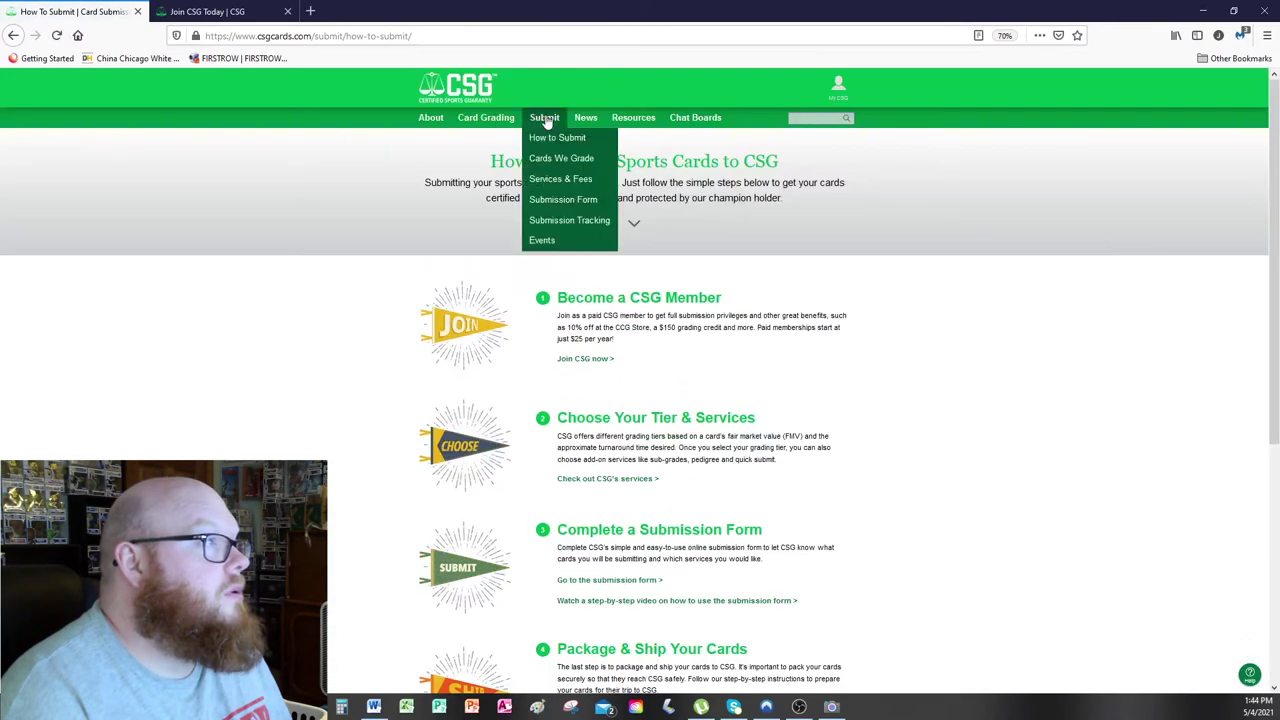
click(556, 186)
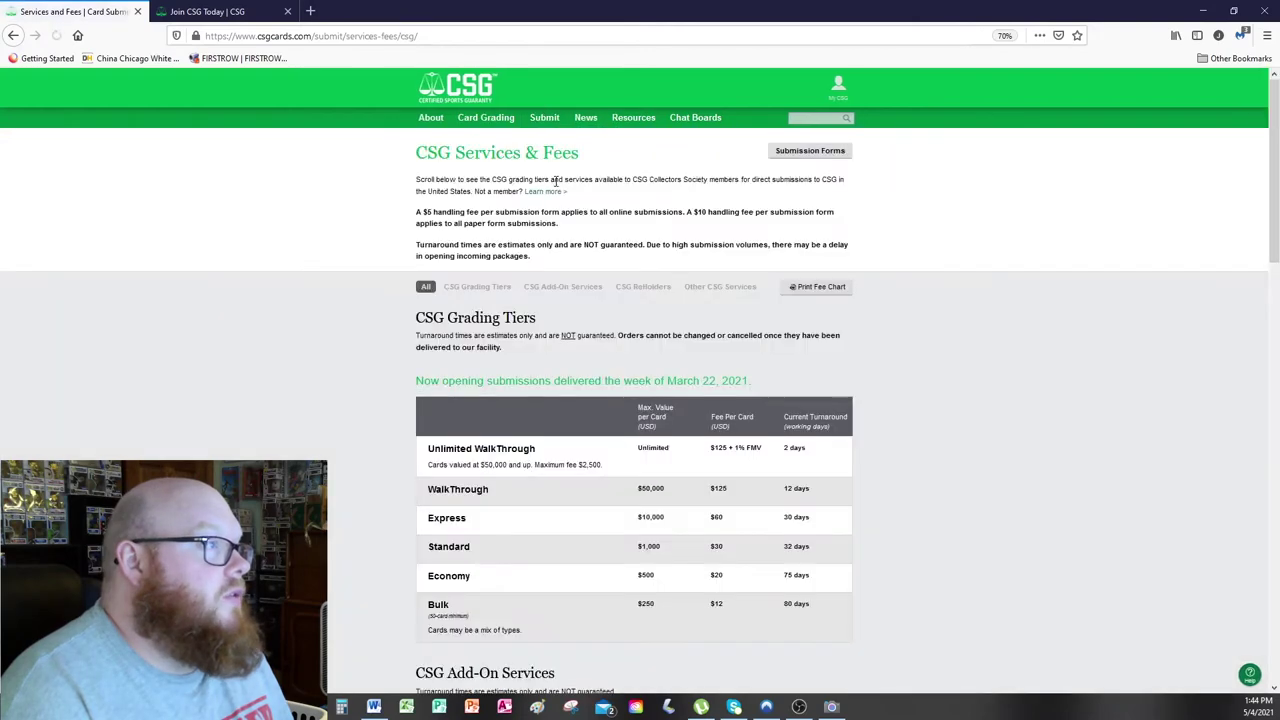
scroll(590, 224, down, 1)
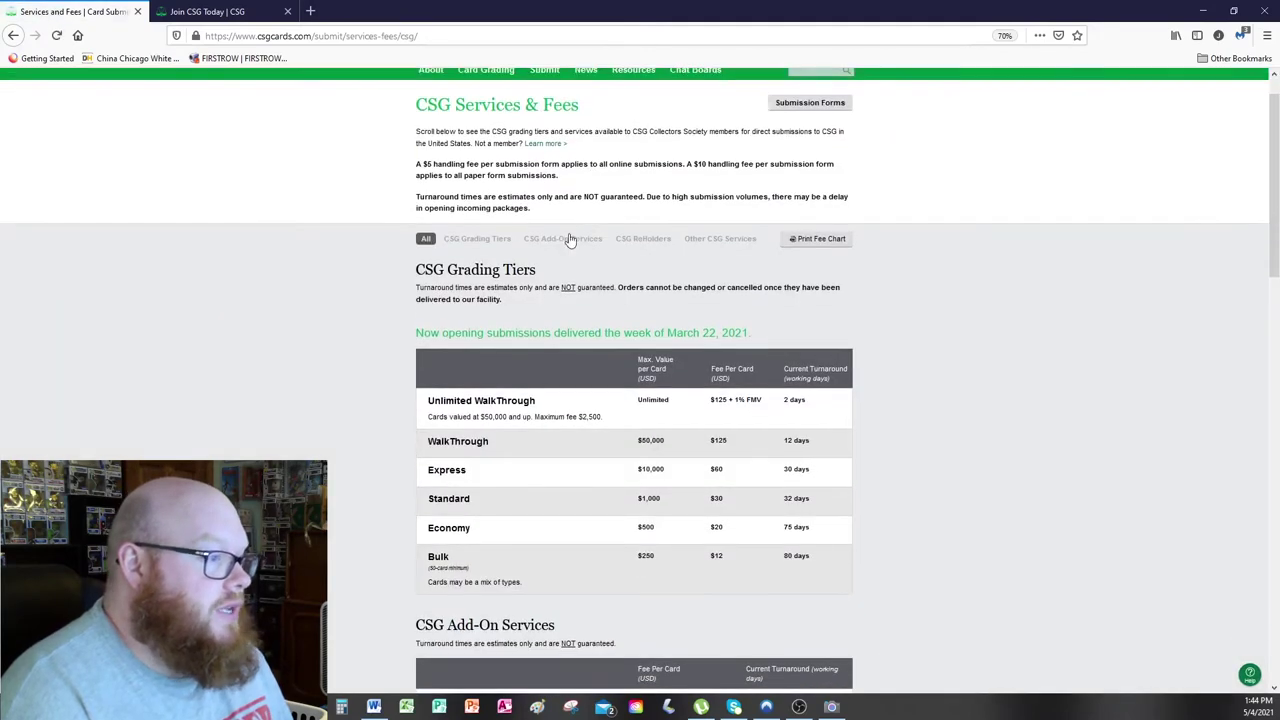
scroll(595, 266, down, 2)
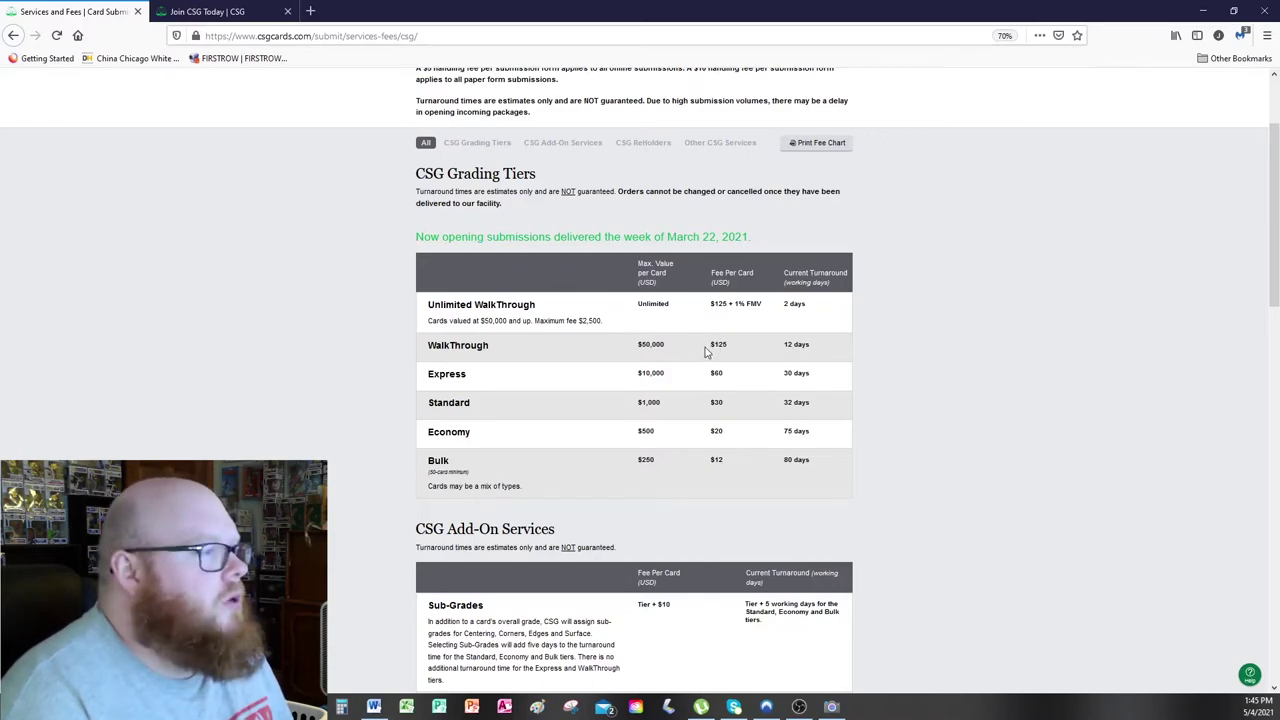
Review the CSG add-on services, highlighting the per-card fees for Sub-Grades, Autograph and Quick Submit in turn.
scroll(700, 367, down, 5)
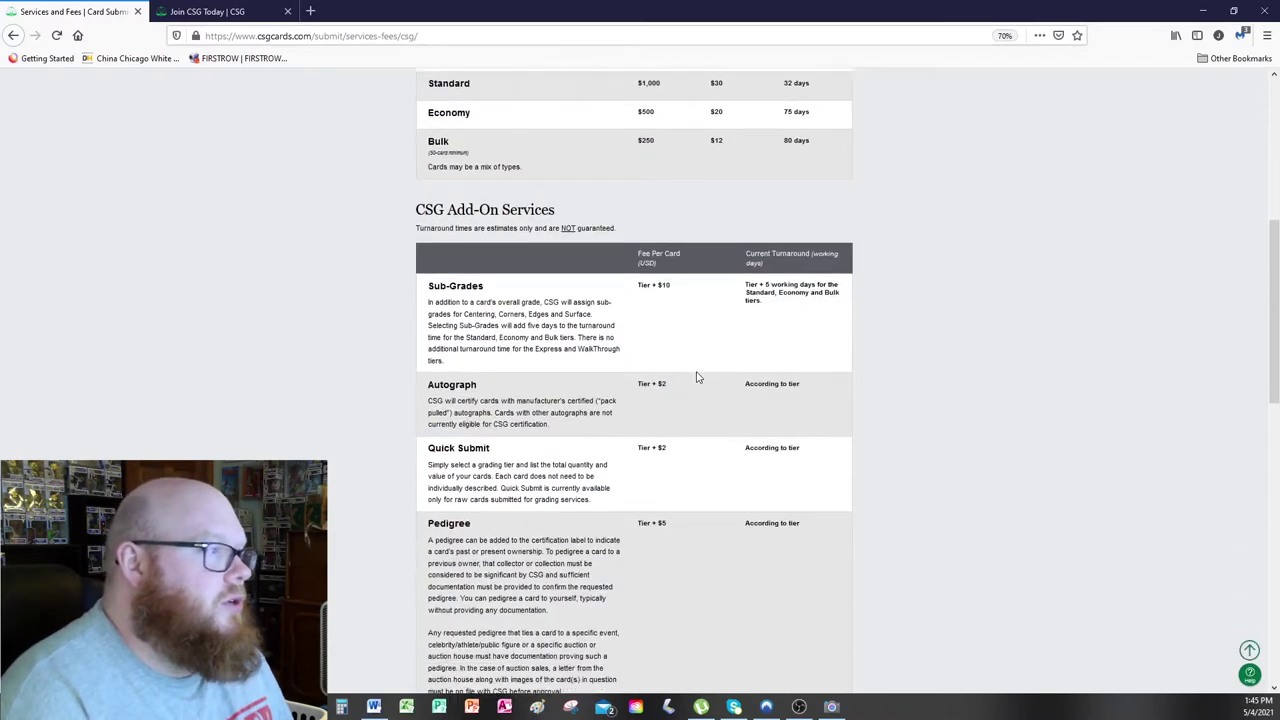
drag(686, 280, 630, 277)
click(633, 283)
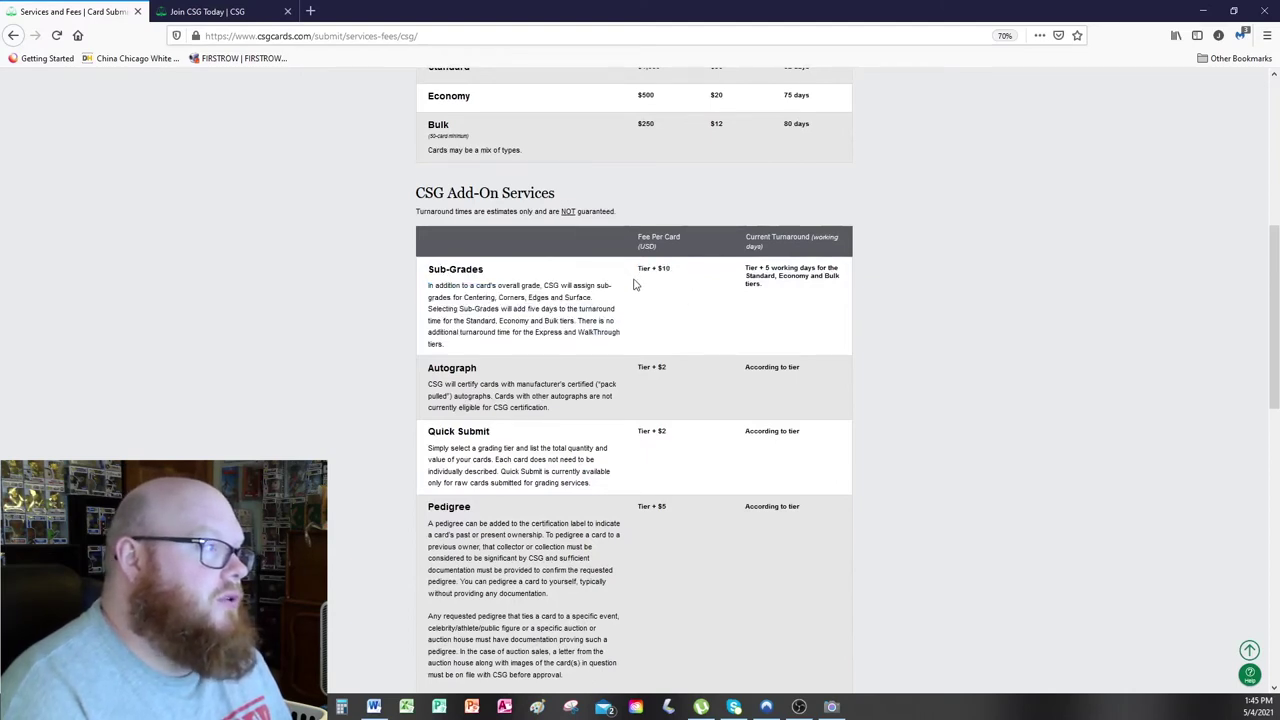
drag(680, 371, 611, 371)
click(629, 379)
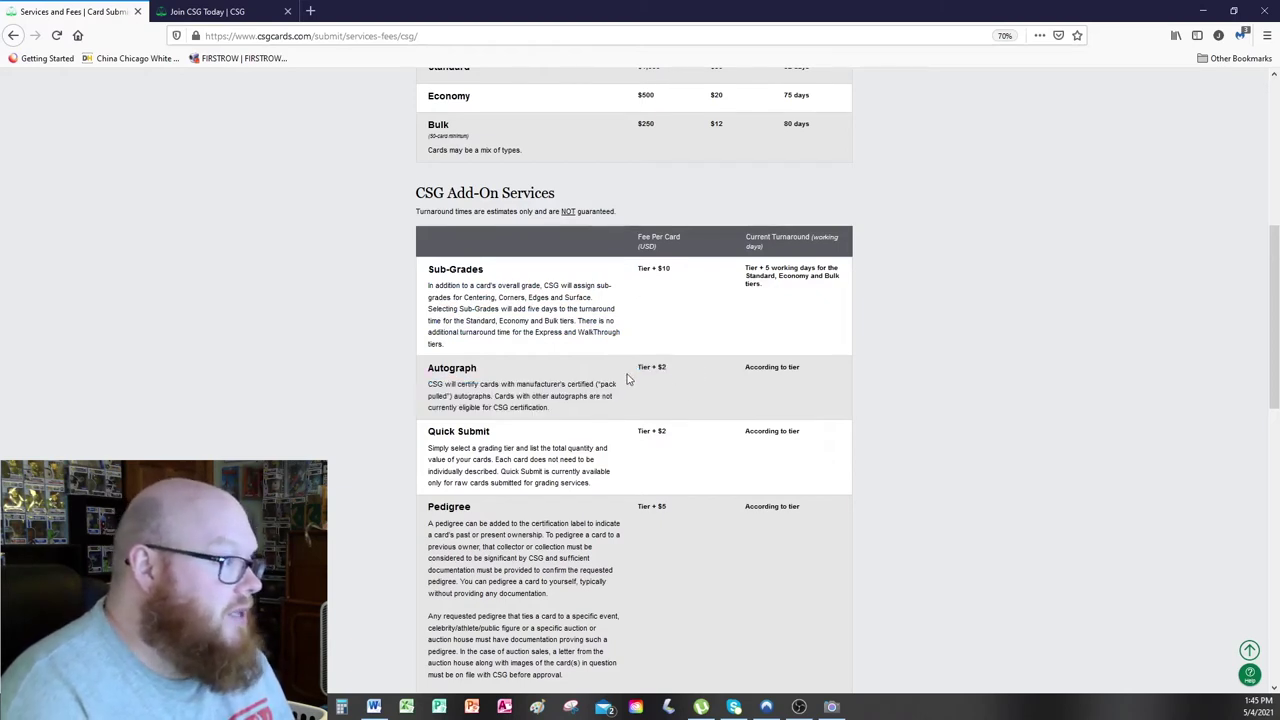
drag(668, 430, 638, 441)
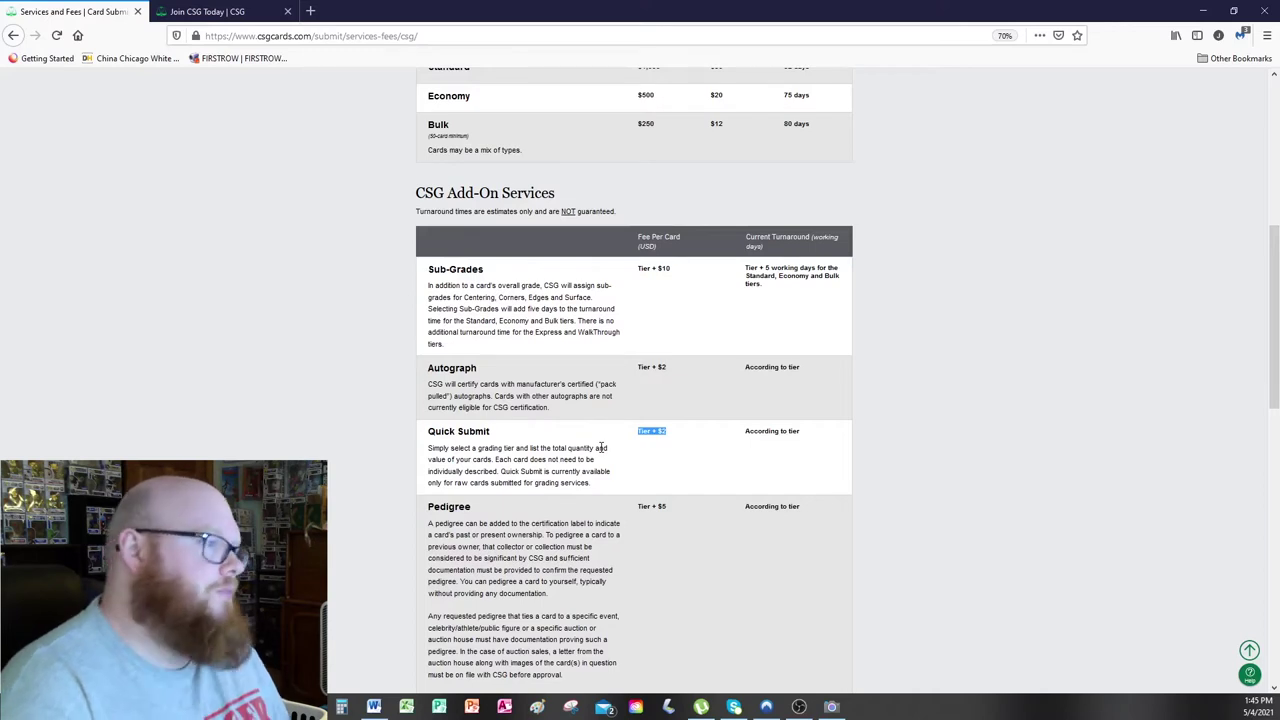
Read the Pedigree and CrossOver add-on descriptions, highlighting the conditions for removing and encapsulating a crossover card.
scroll(608, 484, down, 2)
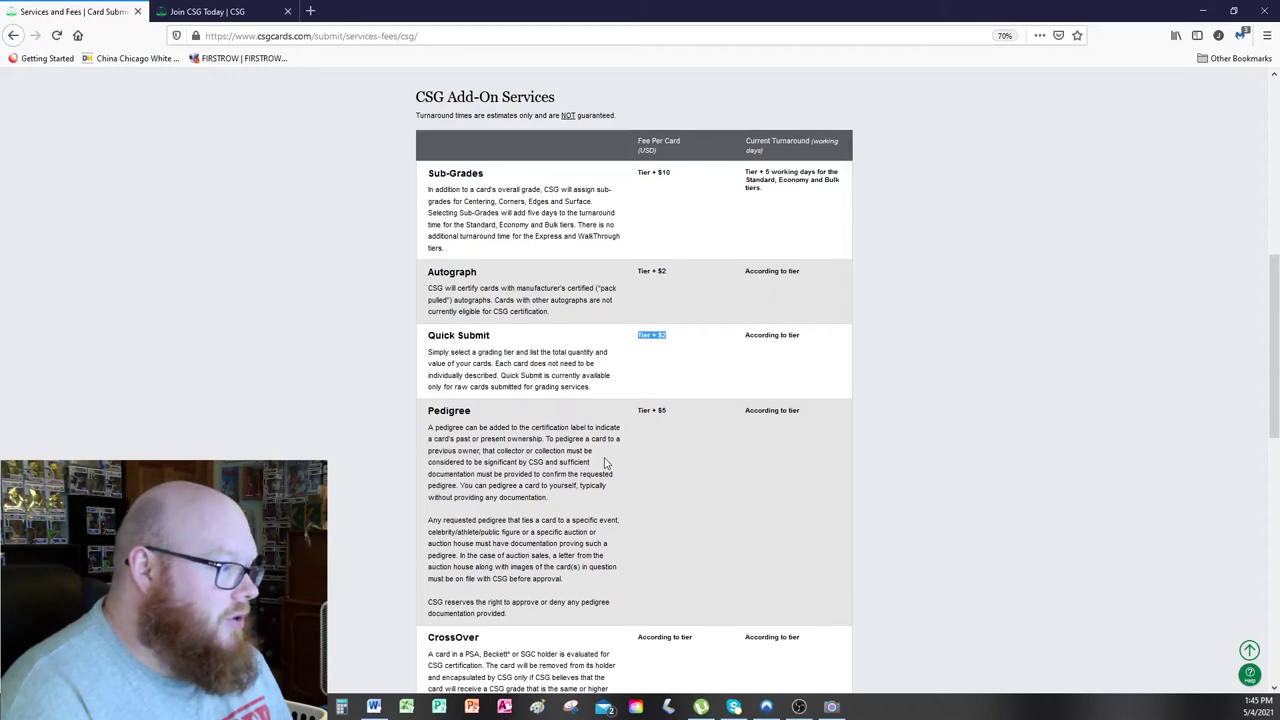
scroll(430, 350, down, 5)
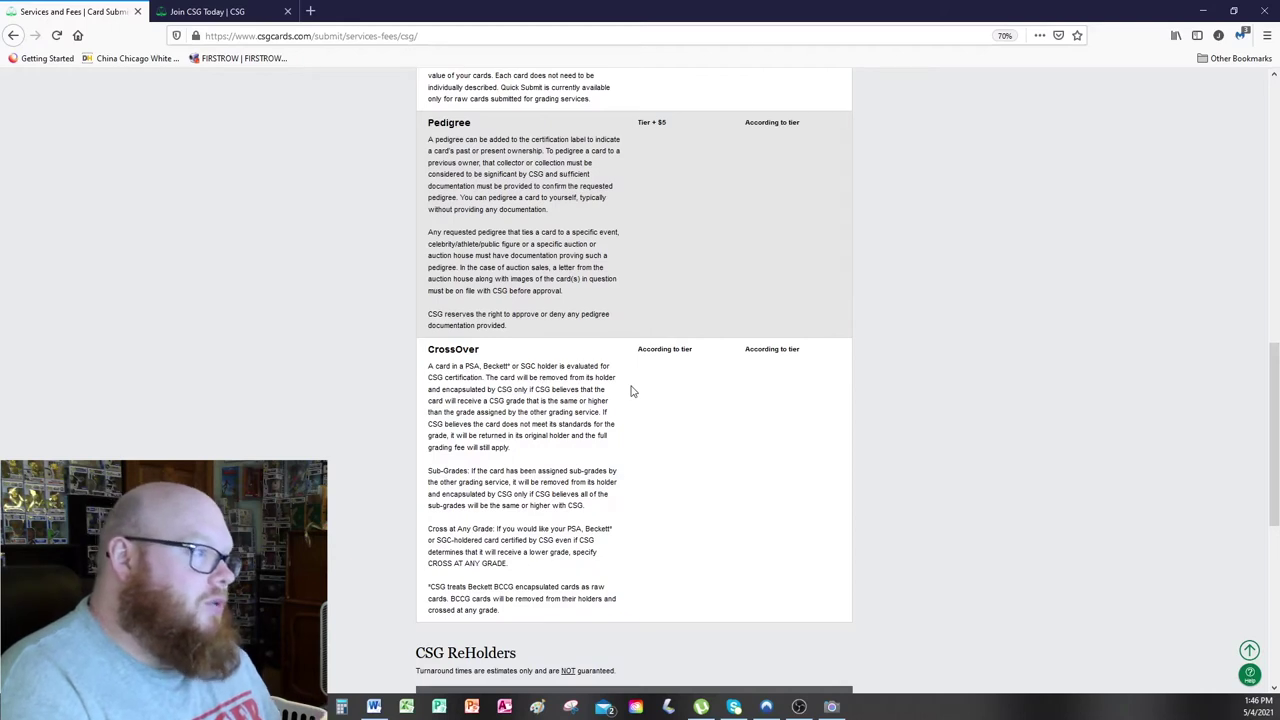
drag(425, 377, 597, 451)
click(596, 455)
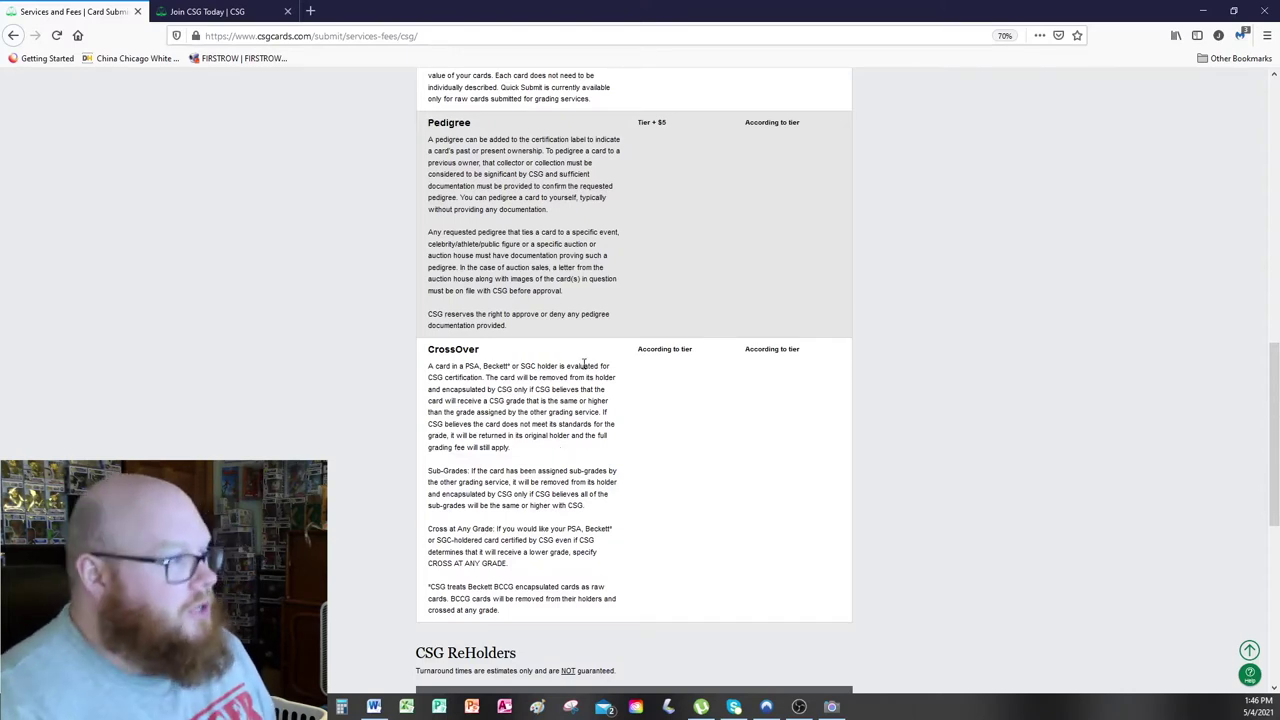
Review the fees and turnaround for CSG ReHolders and Premium Hi-Res Imaging under the other services.
scroll(481, 354, down, 1)
scroll(477, 368, down, 2)
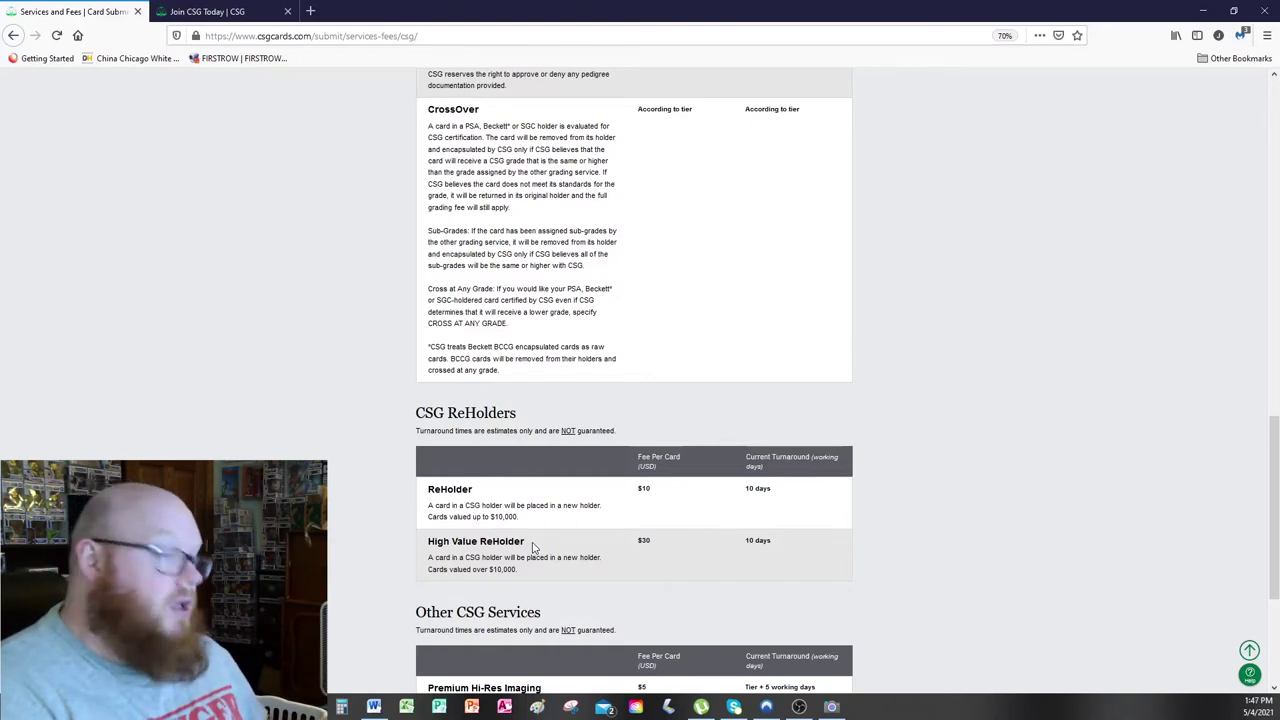
scroll(533, 548, down, 2)
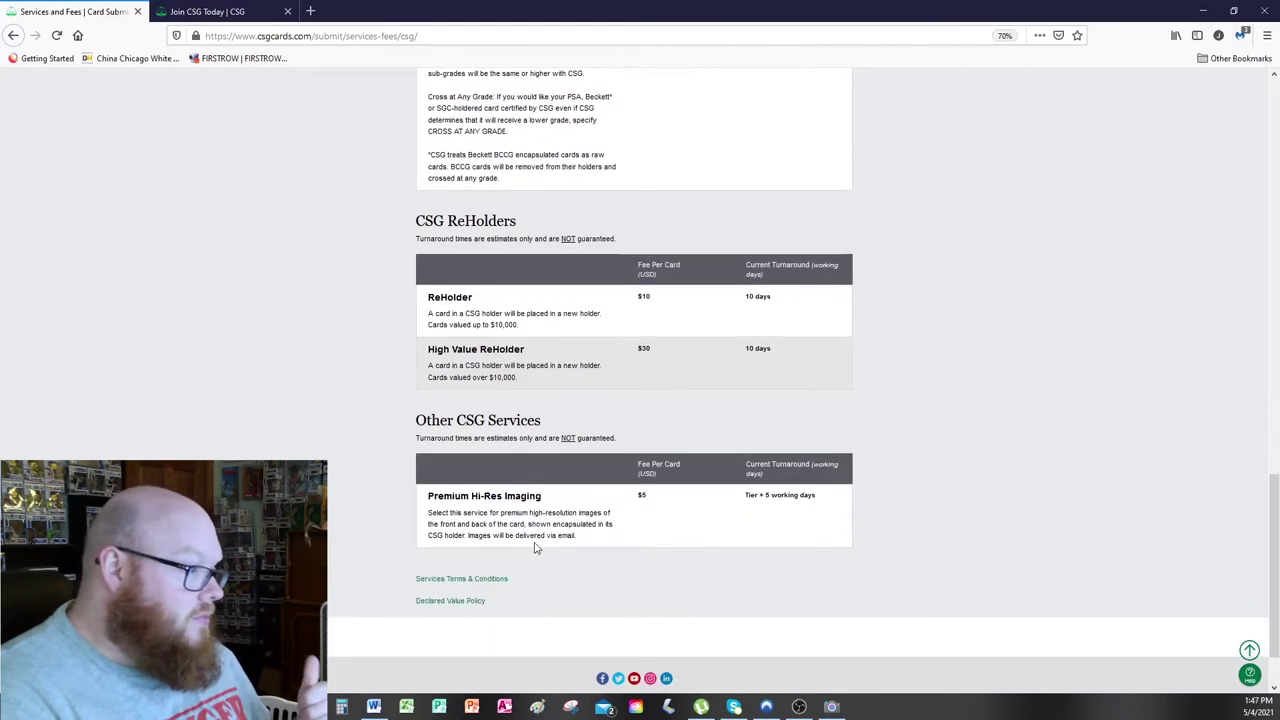
scroll(535, 545, down, 2)
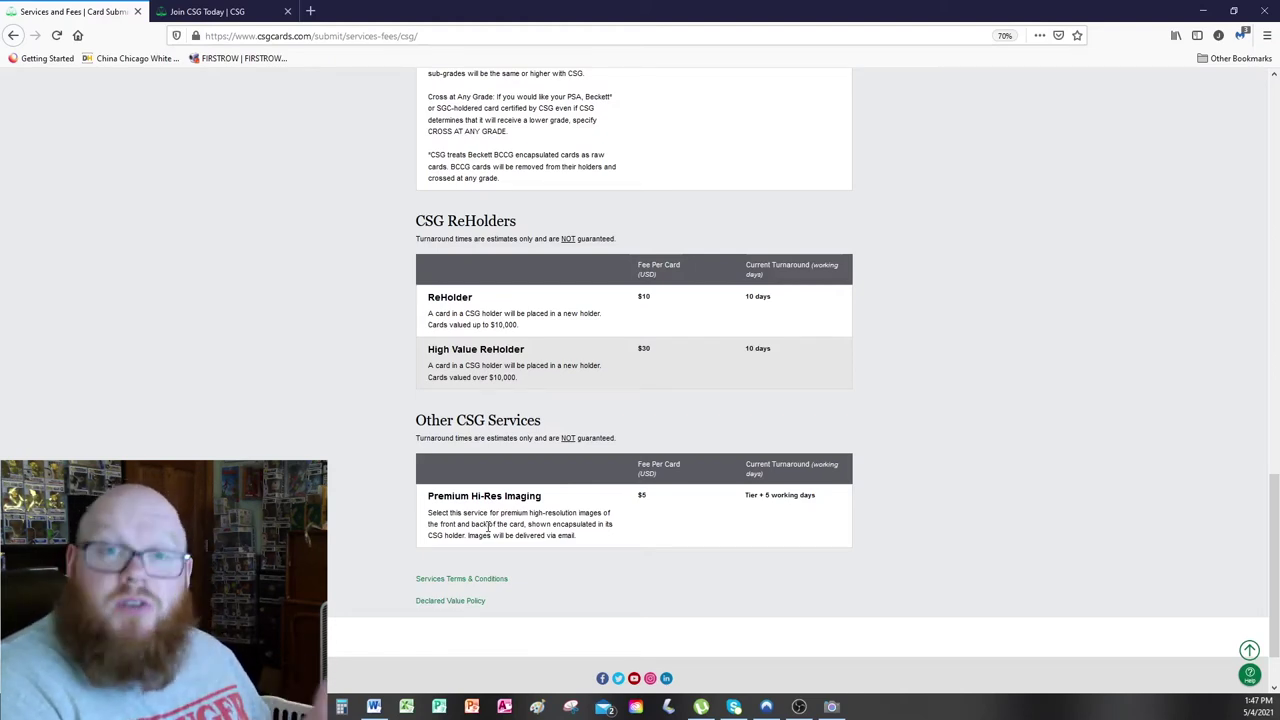
scroll(449, 475, up, 4)
scroll(450, 464, down, 3)
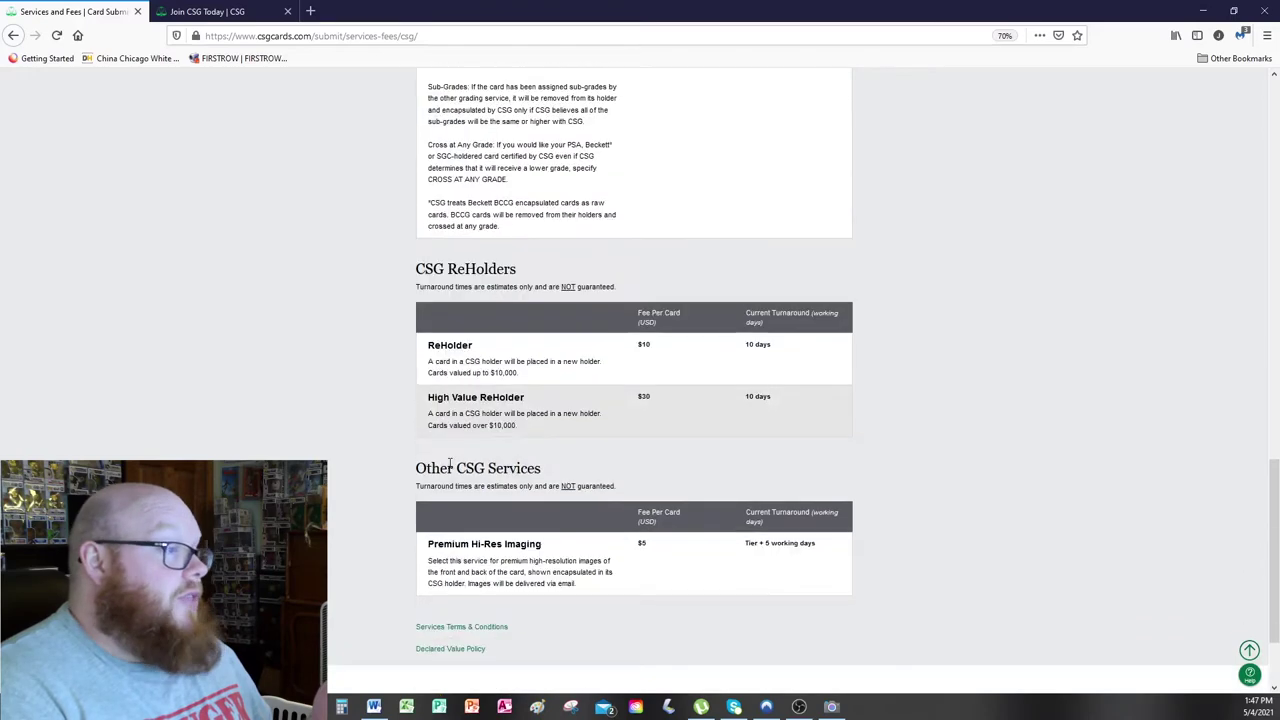
Look back over the services up to the grading tiers and highlight the notice about which week's submissions are being opened.
scroll(449, 463, up, 4)
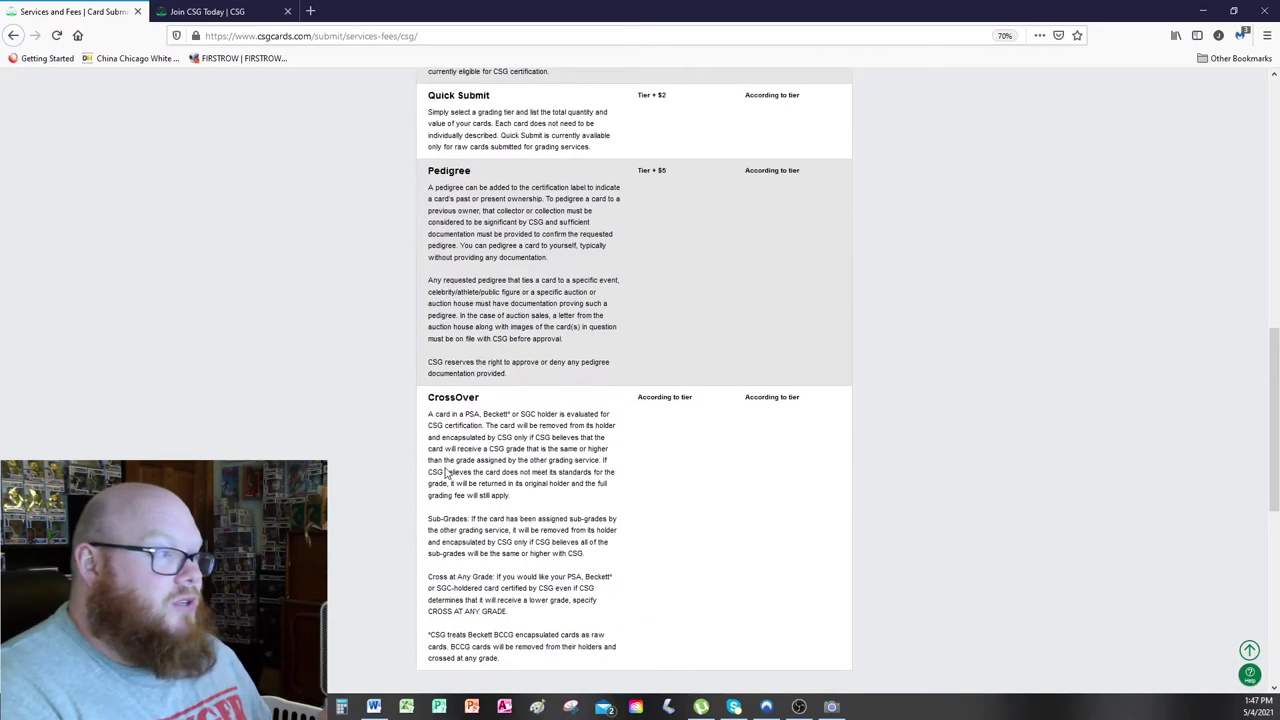
scroll(445, 473, up, 3)
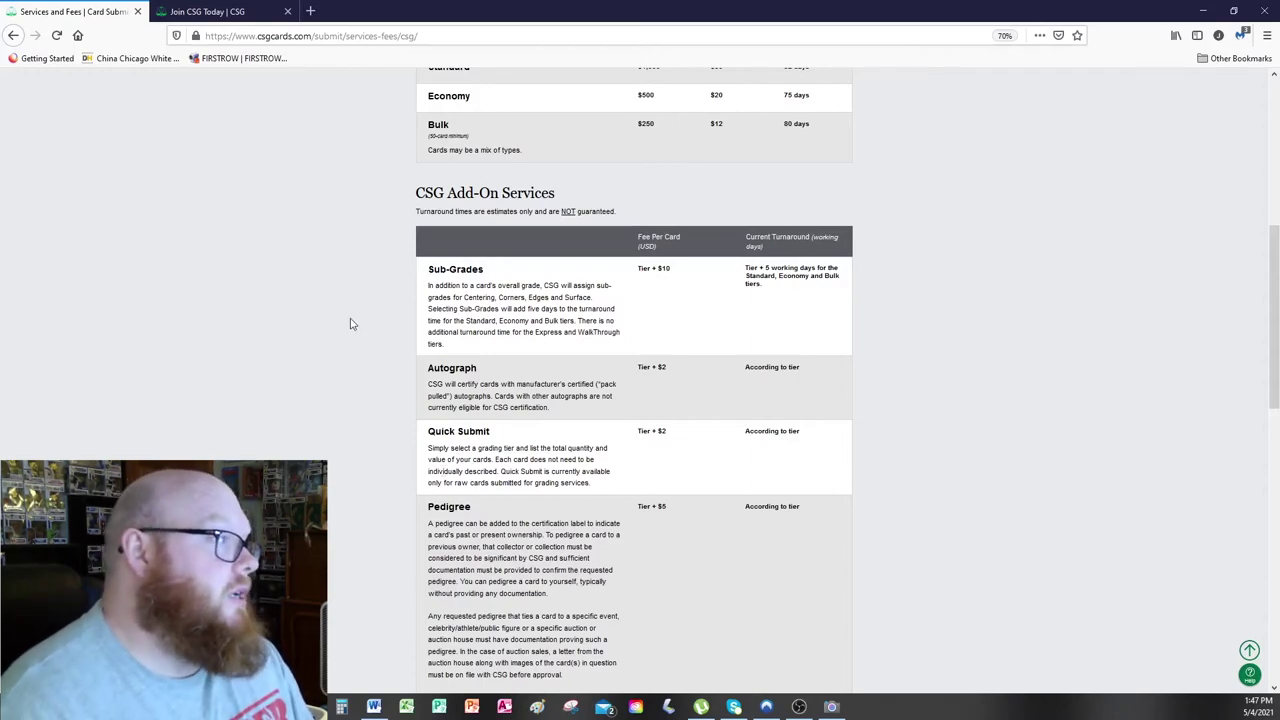
scroll(351, 323, up, 5)
scroll(354, 340, down, 12)
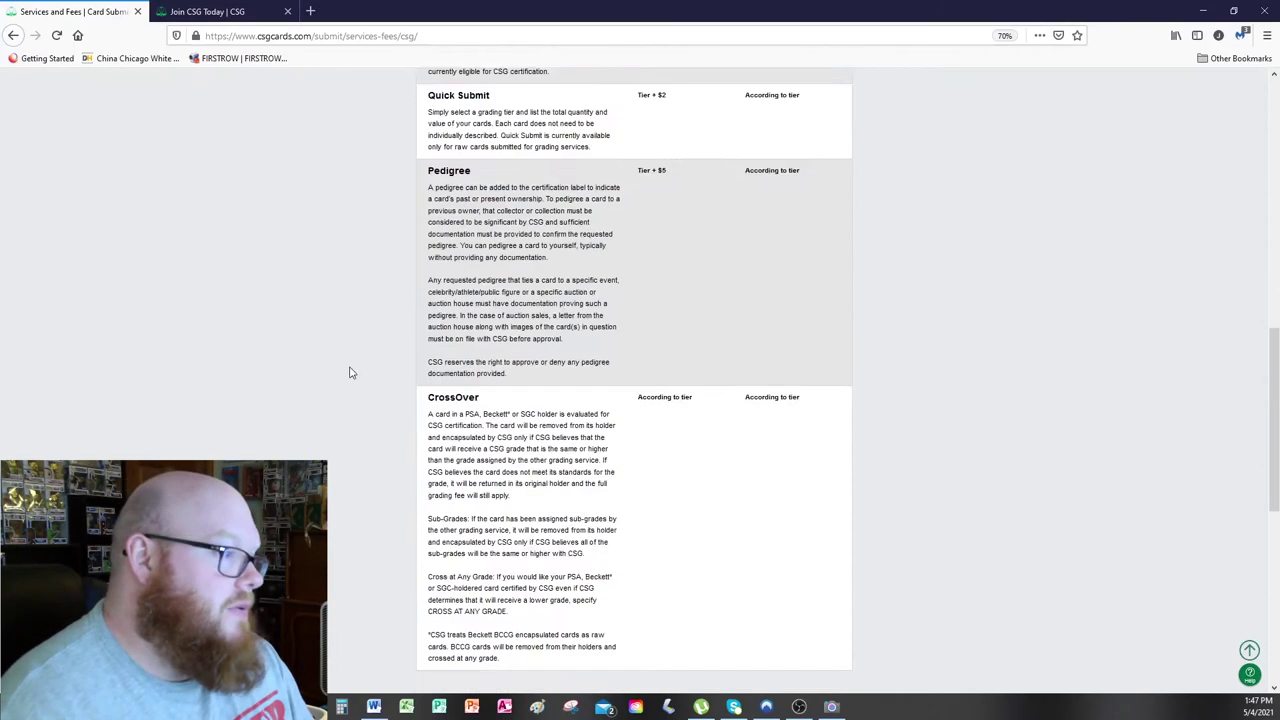
scroll(351, 373, up, 5)
scroll(351, 373, up, 8)
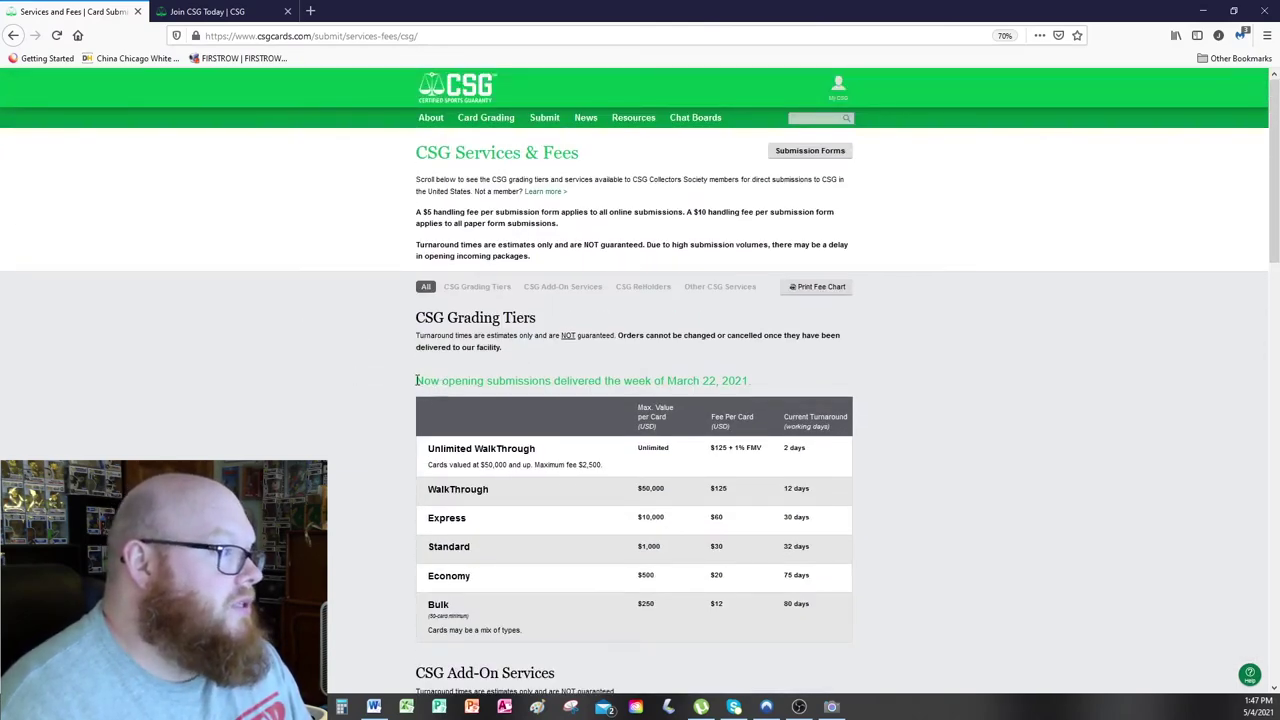
drag(416, 380, 750, 375)
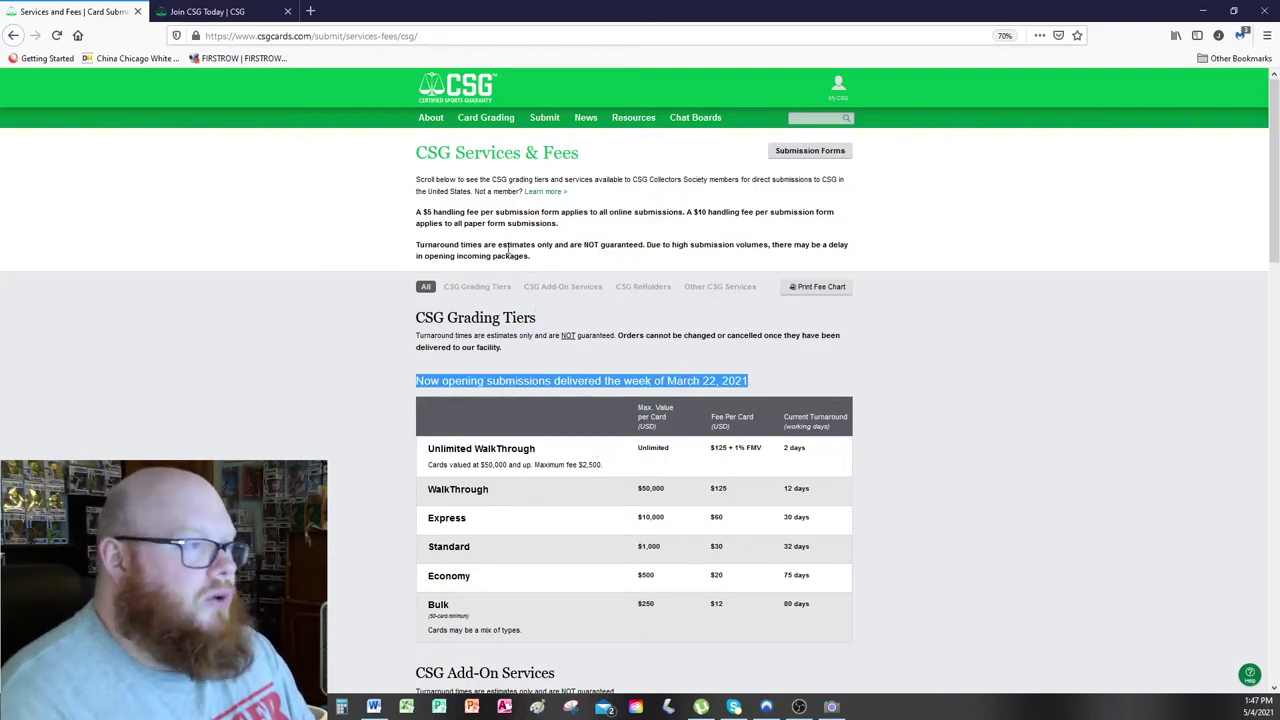
From the submission forms page, view the status of past submissions and open the details of the Express submission.
click(530, 380)
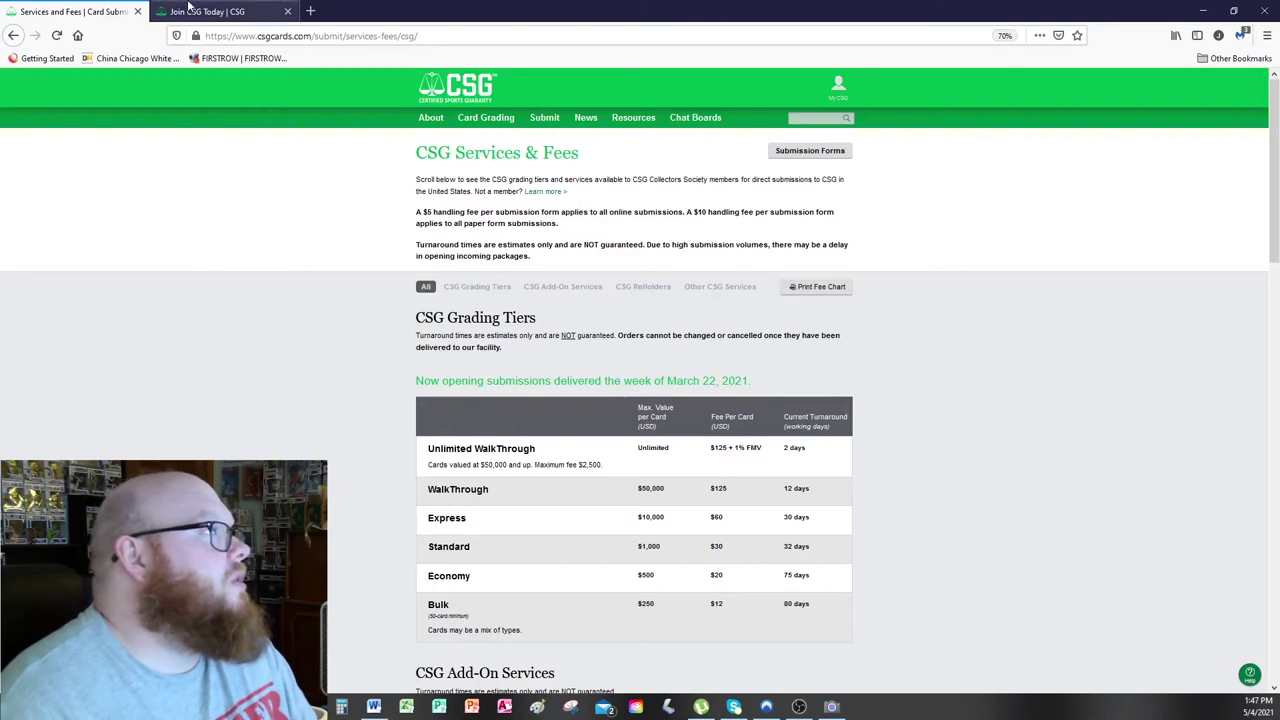
click(816, 152)
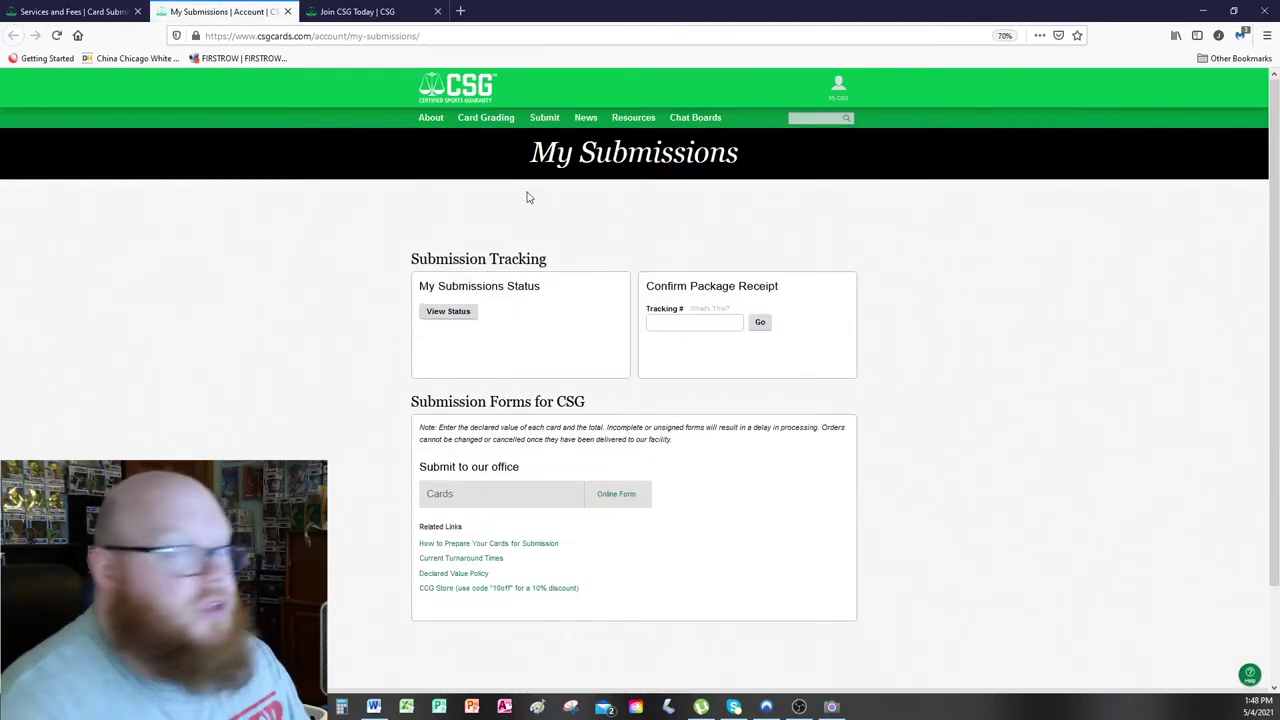
click(446, 318)
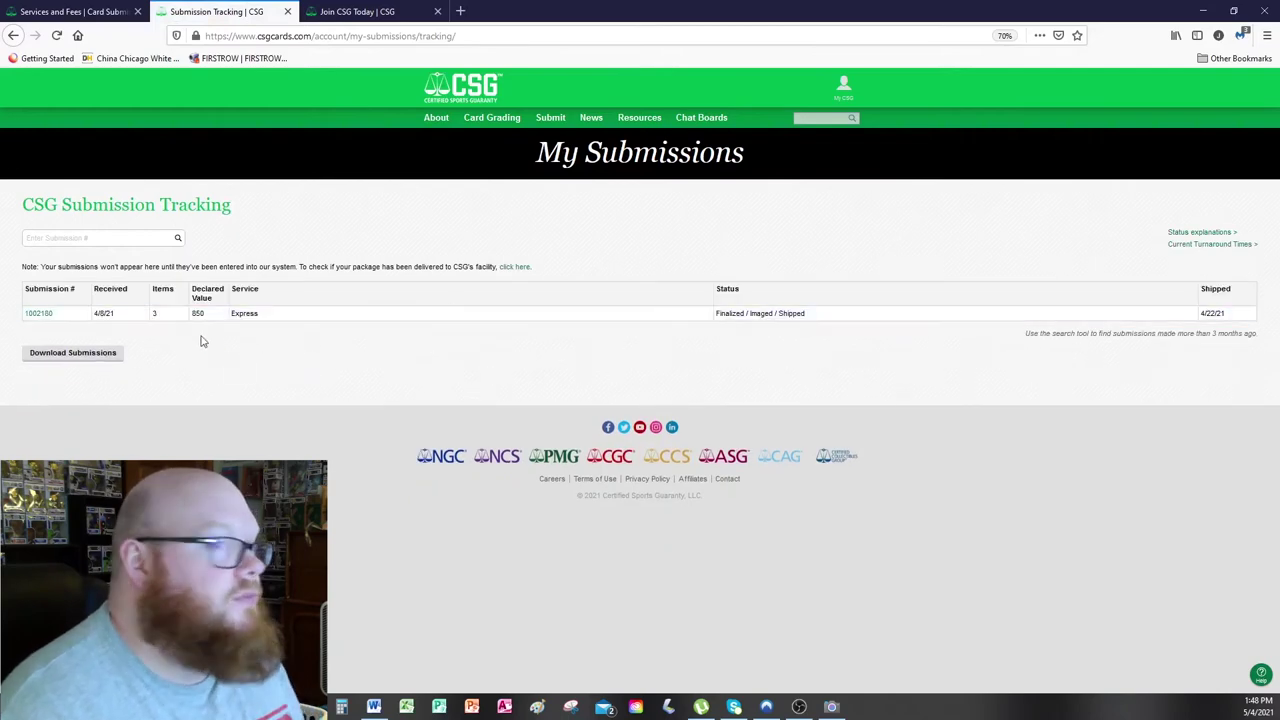
click(41, 314)
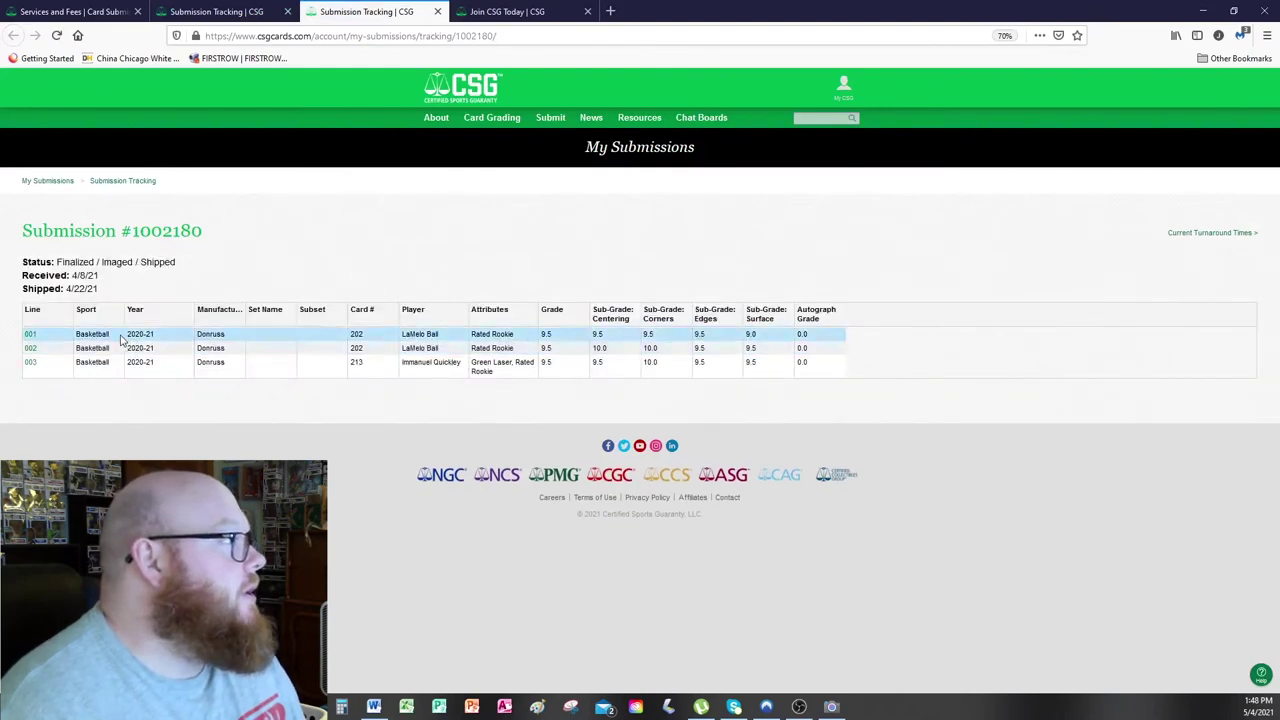
Look up the certificate of the submission's first card and inspect the enlarged front image of the graded holder.
click(30, 336)
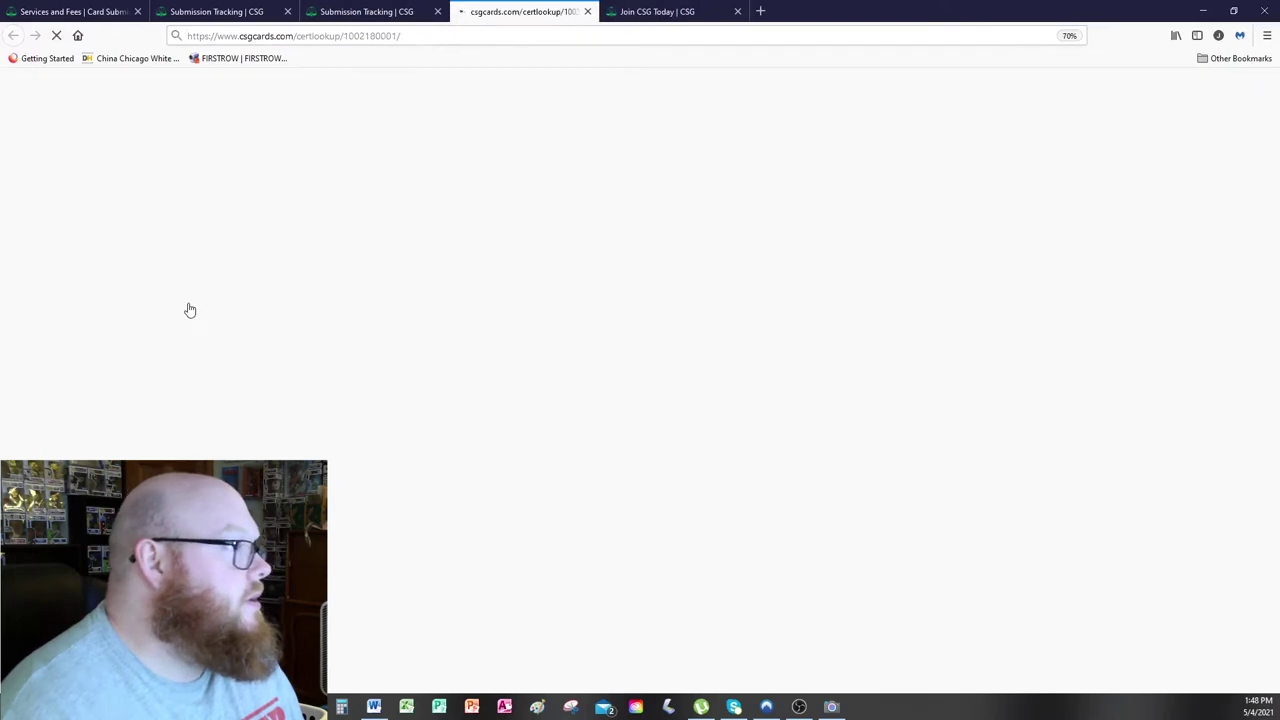
scroll(530, 260, down, 3)
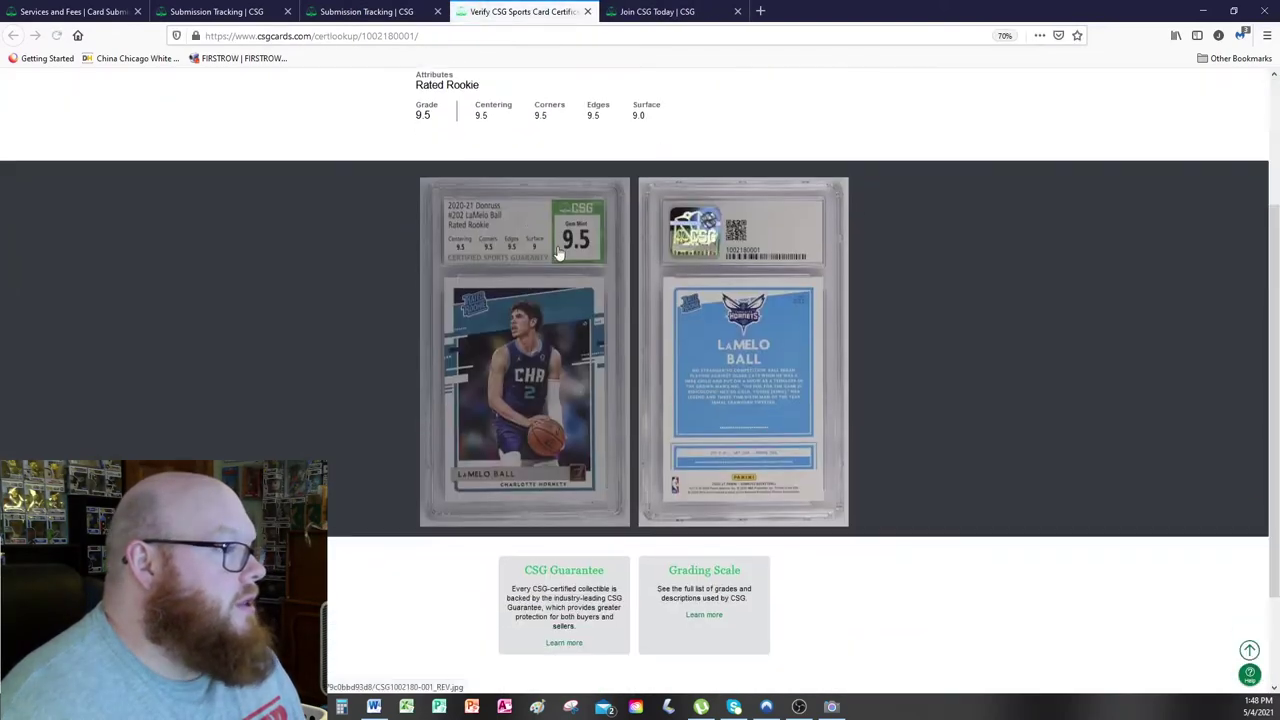
click(558, 346)
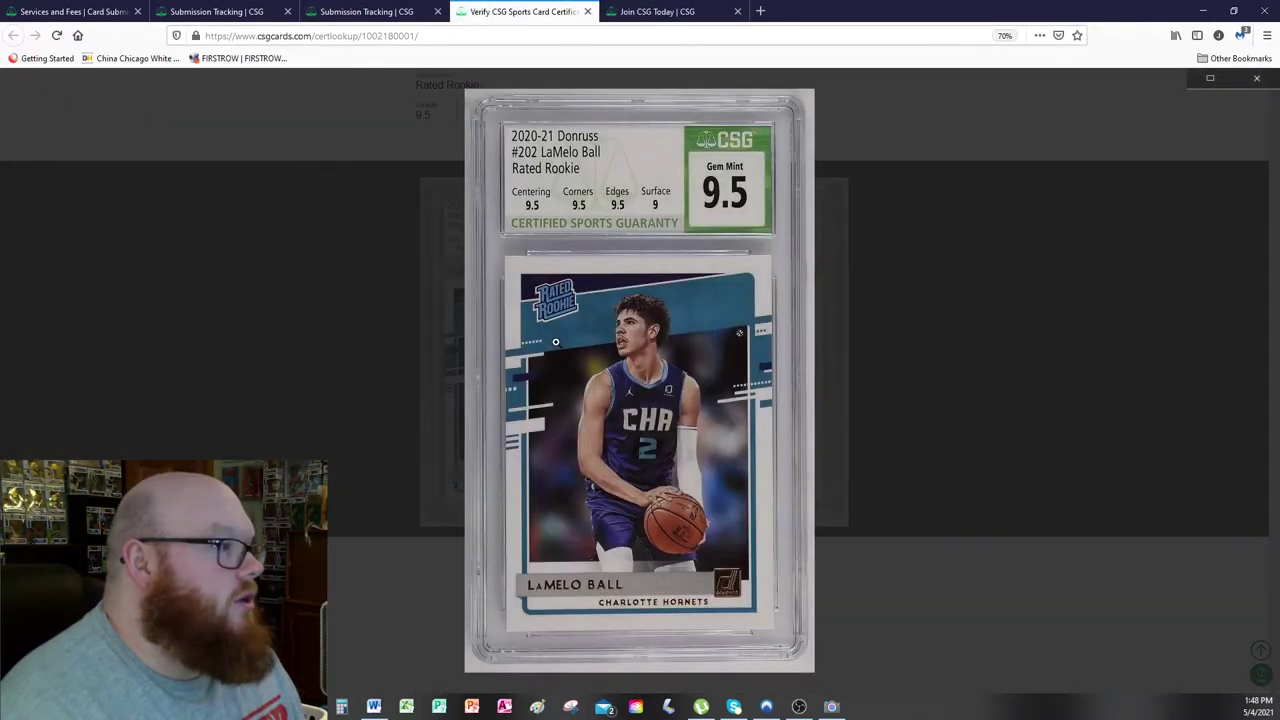
click(630, 282)
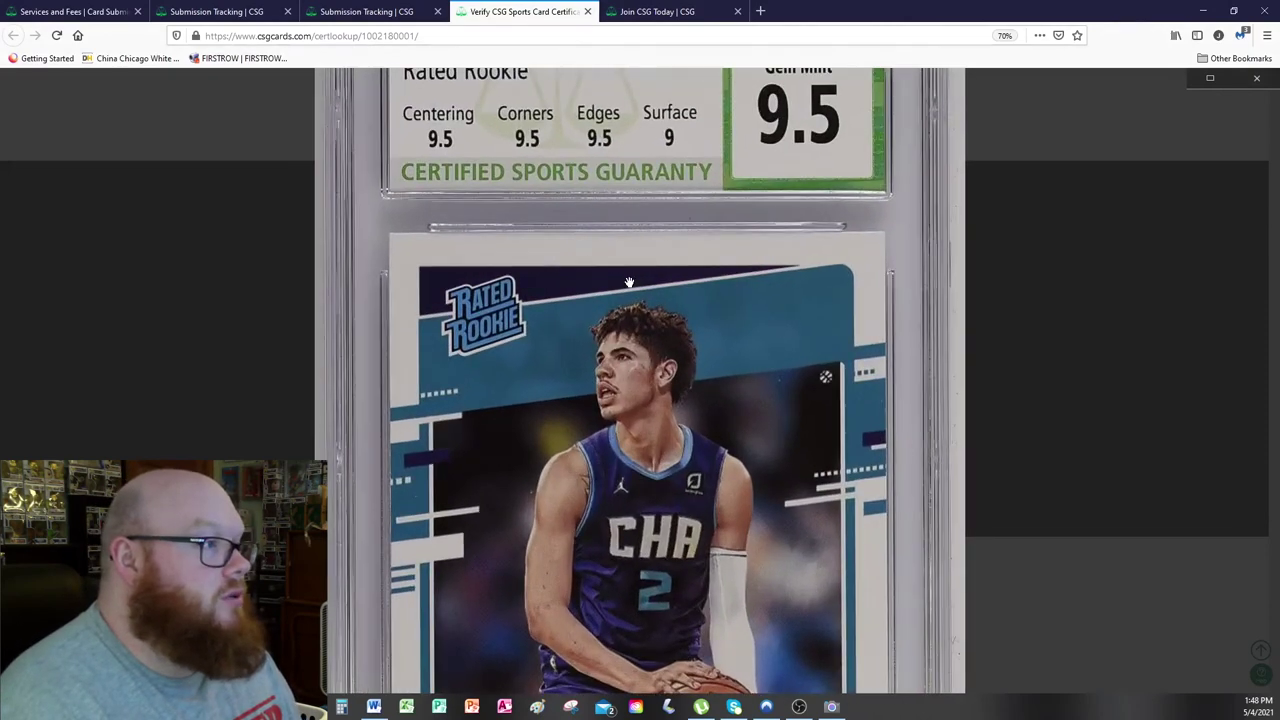
click(1097, 258)
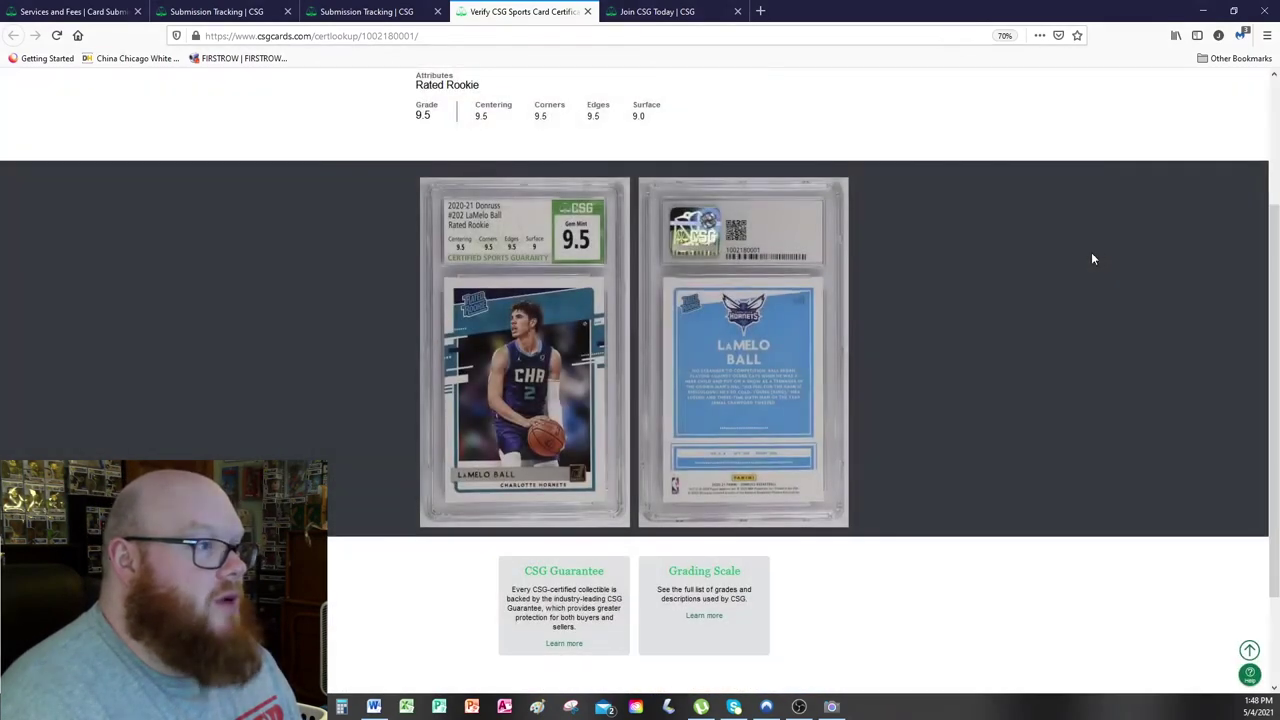
right_click(794, 342)
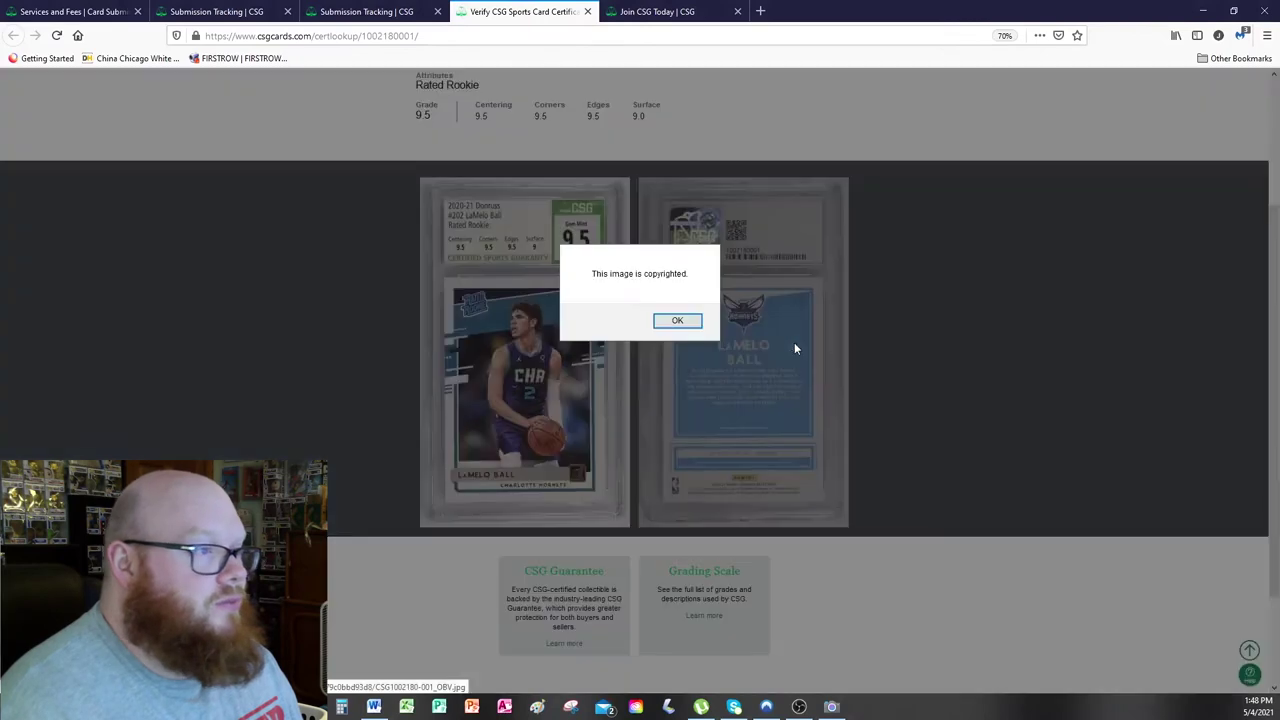
click(677, 321)
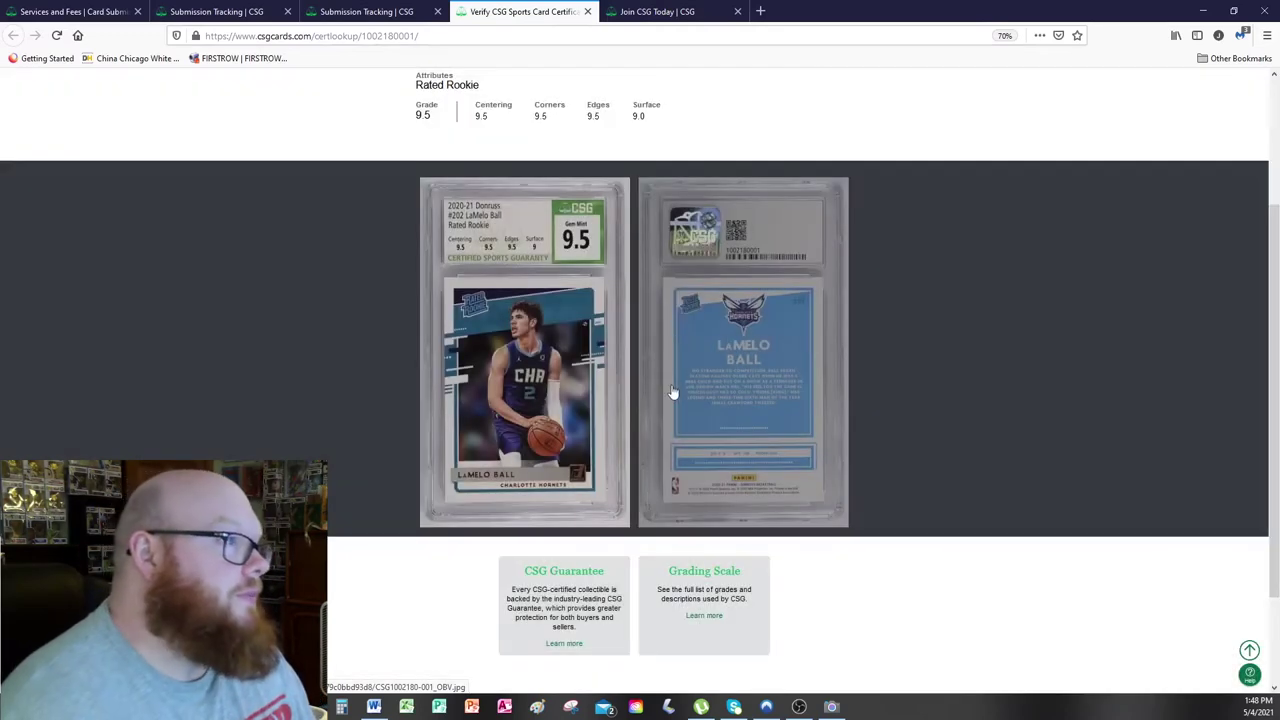
Reopen the submission forms page from CSG Services & Fees and close the tracking, certificate and Join CSG tabs.
click(315, 12)
click(197, 10)
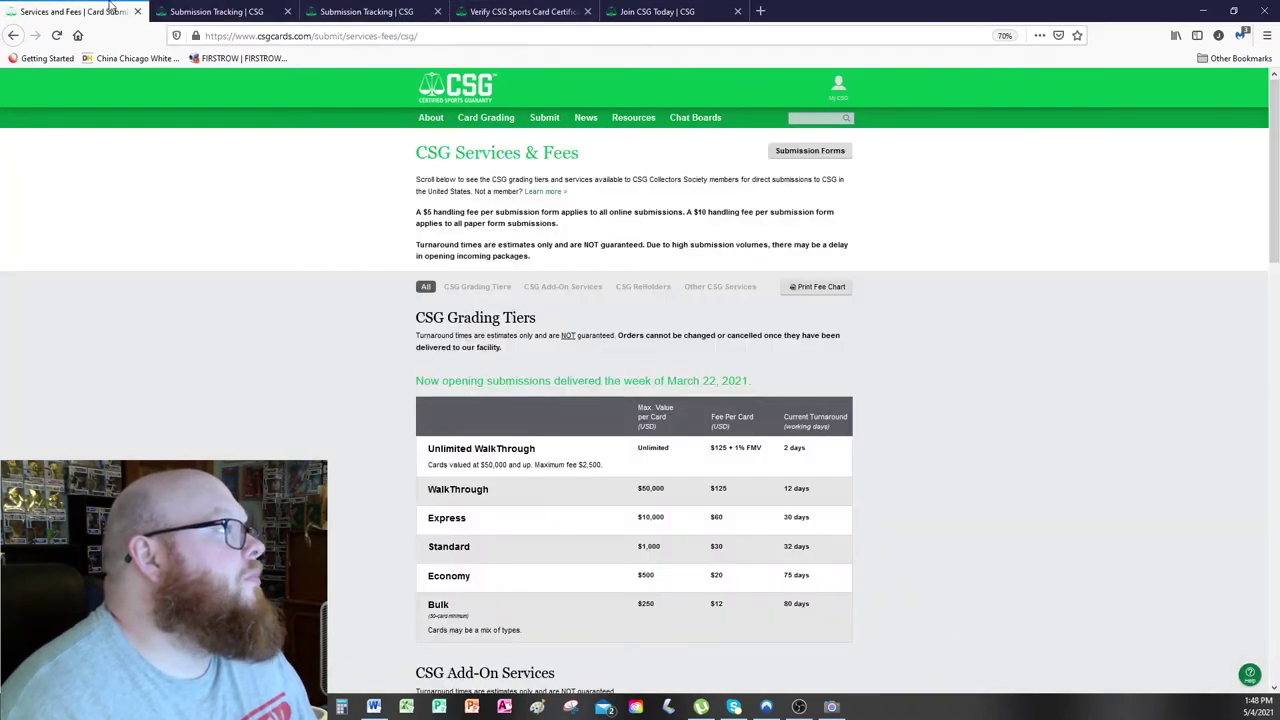
click(110, 10)
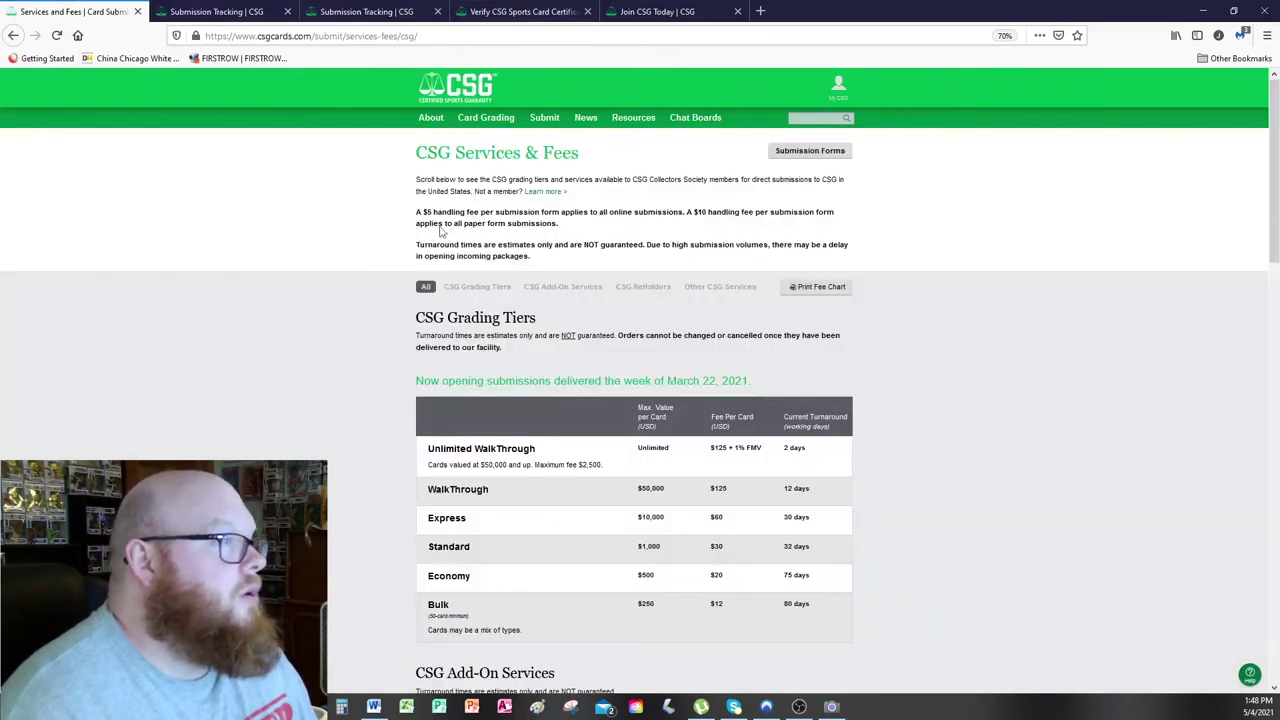
click(779, 152)
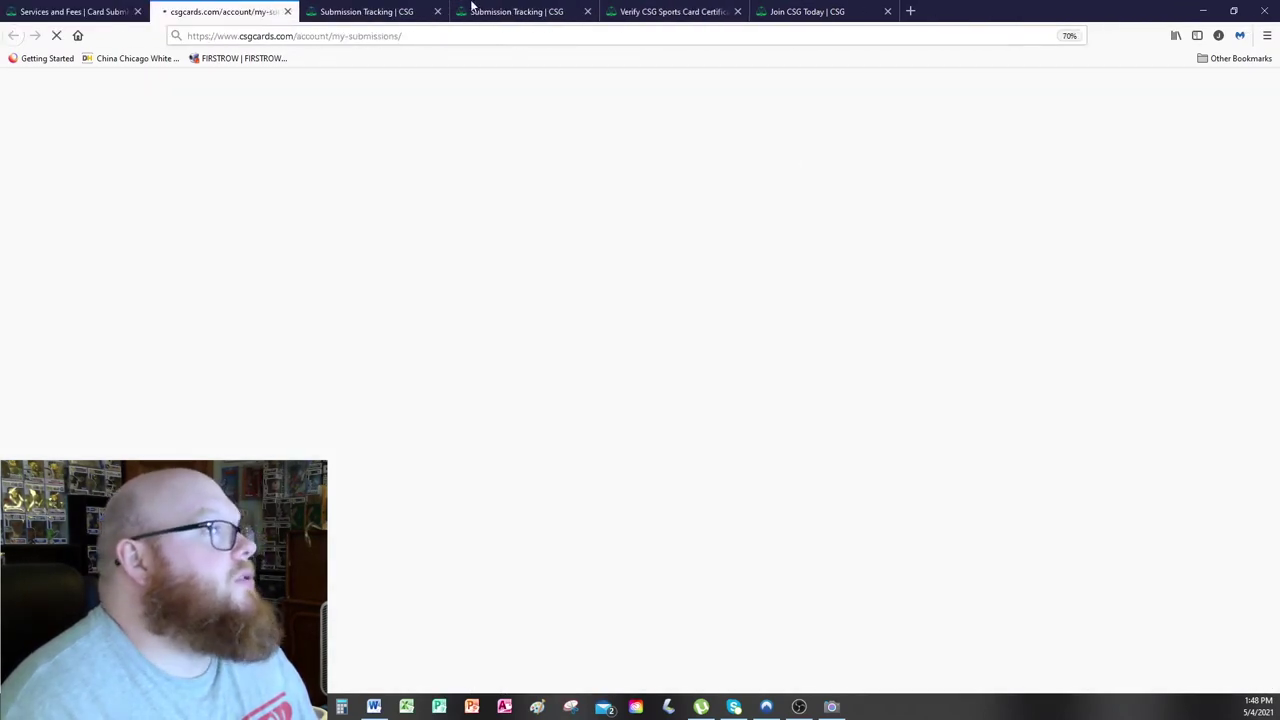
click(437, 12)
click(437, 12)
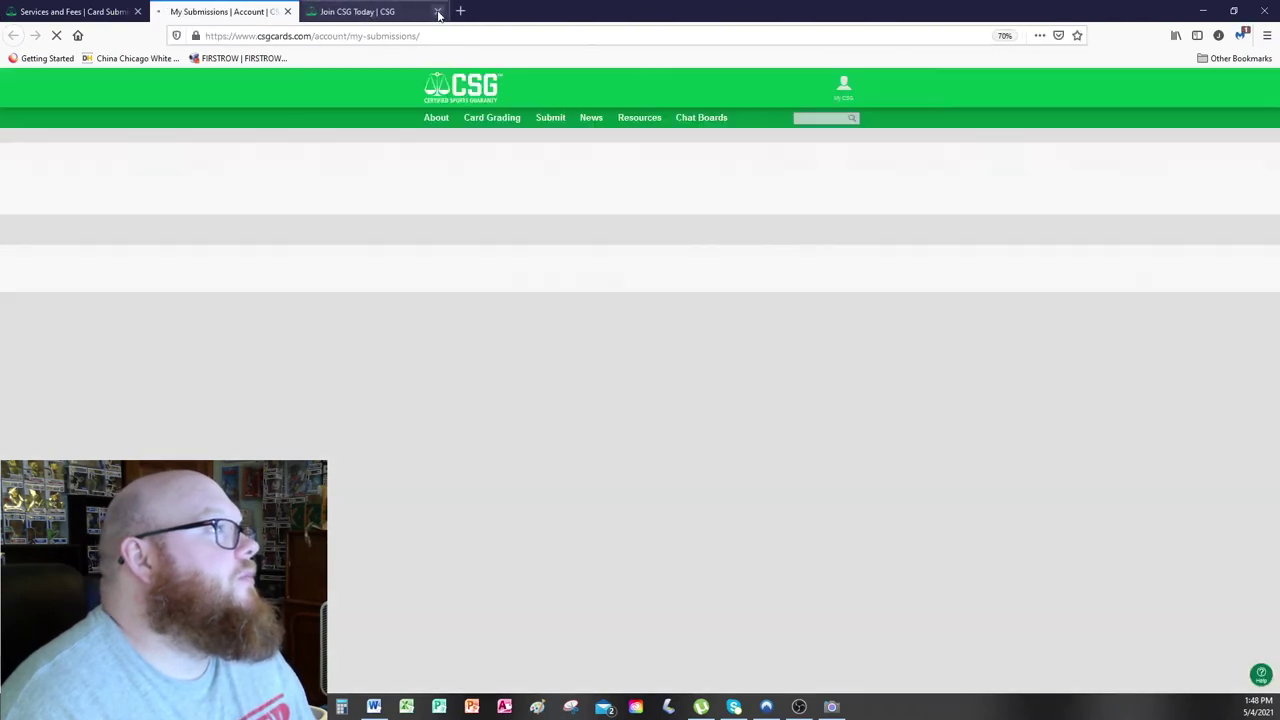
click(437, 12)
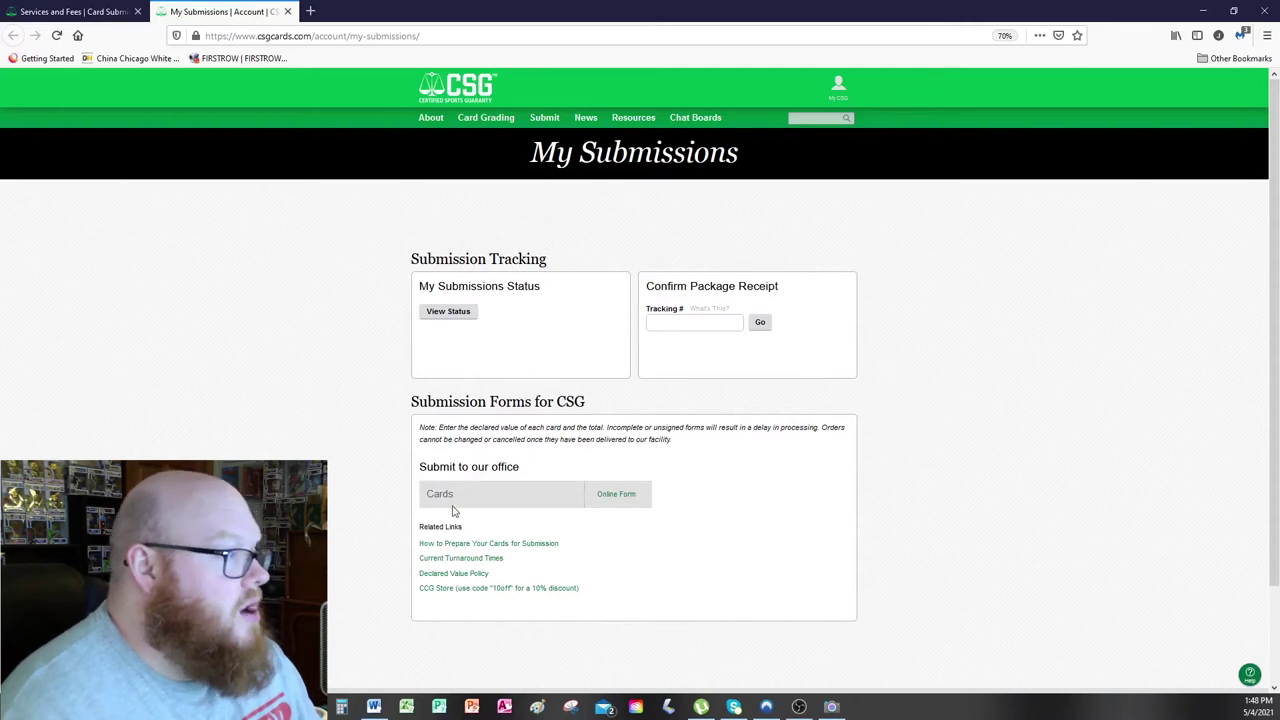
Start an online card submission with the Grading service mailed in to headquarters, and agree to the holder-removal waiver.
click(622, 497)
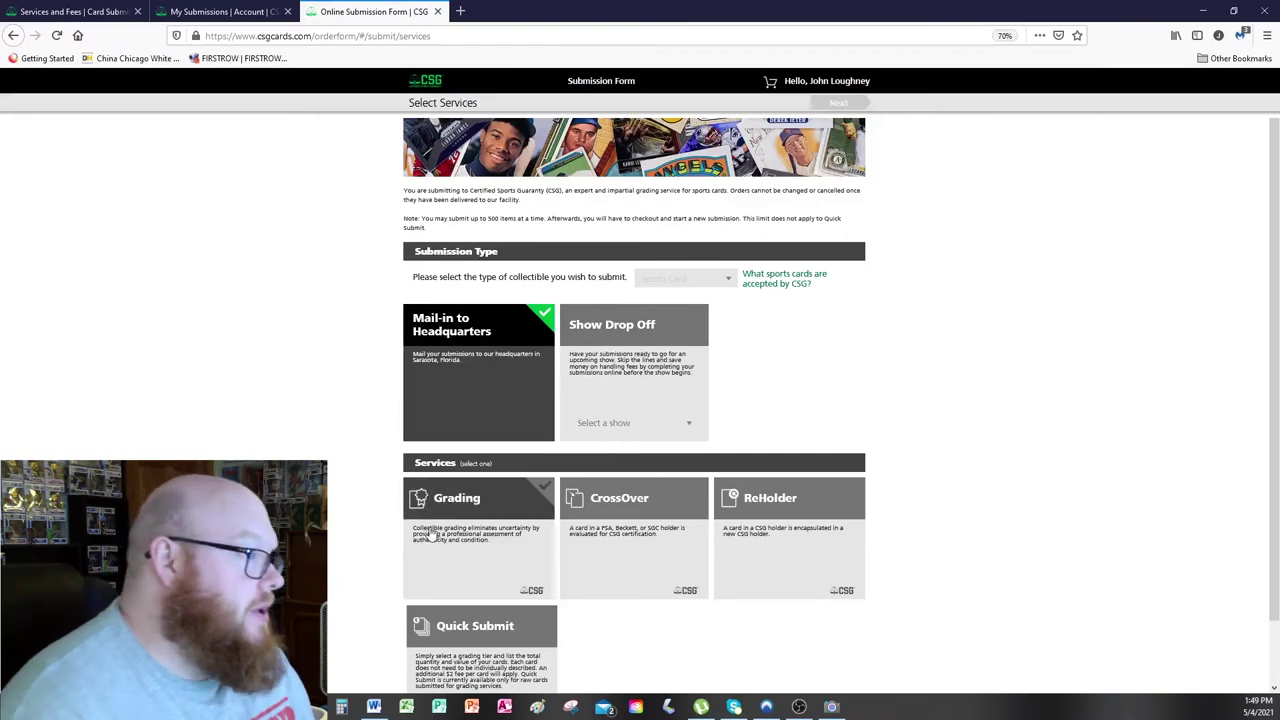
click(434, 529)
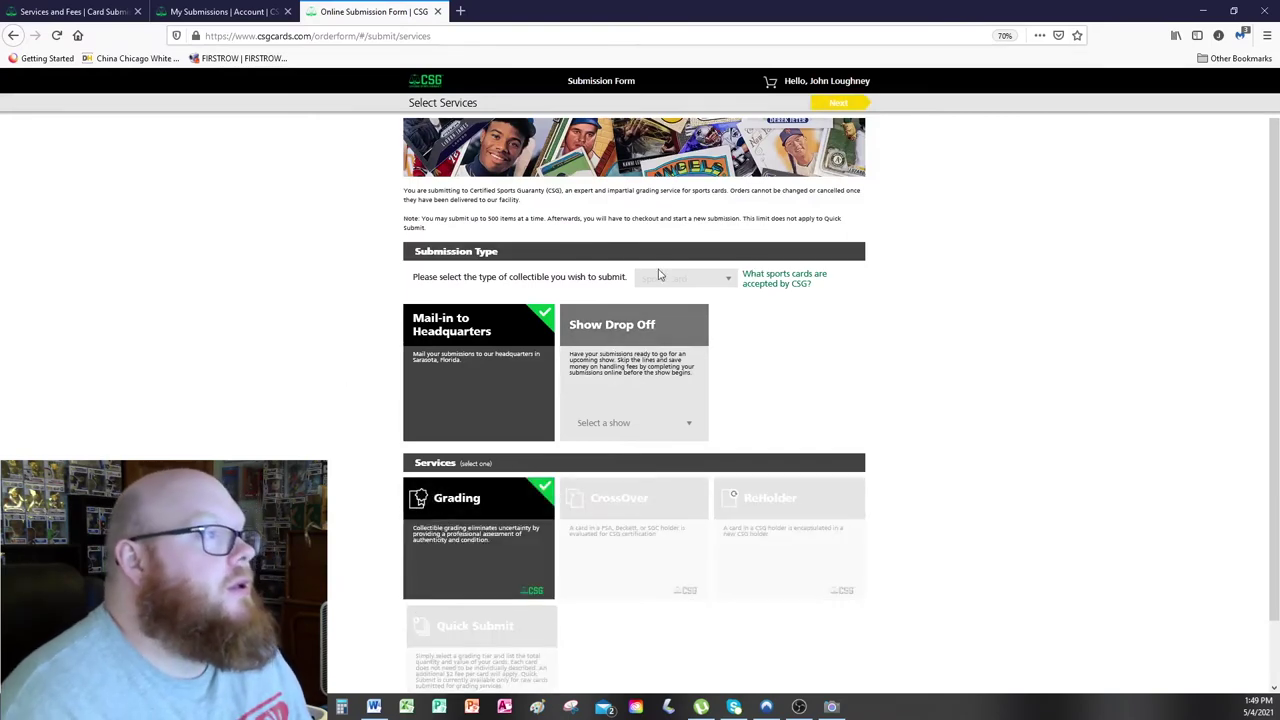
click(838, 104)
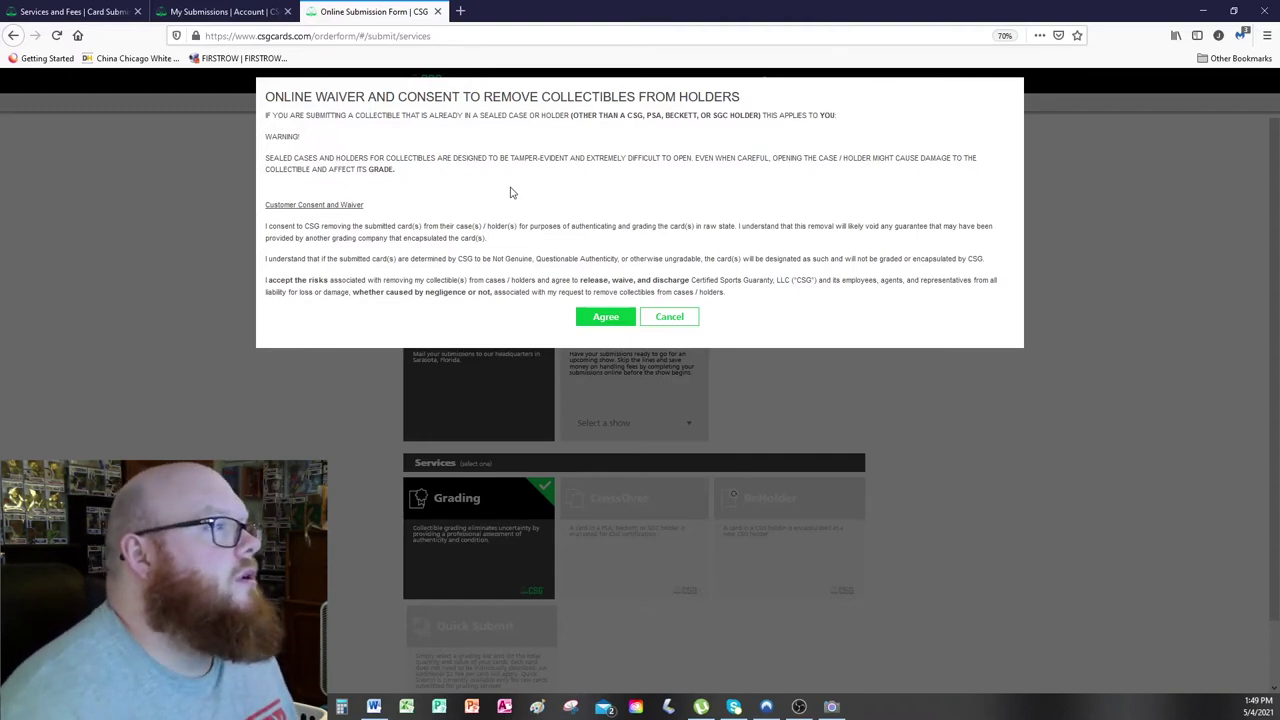
click(605, 316)
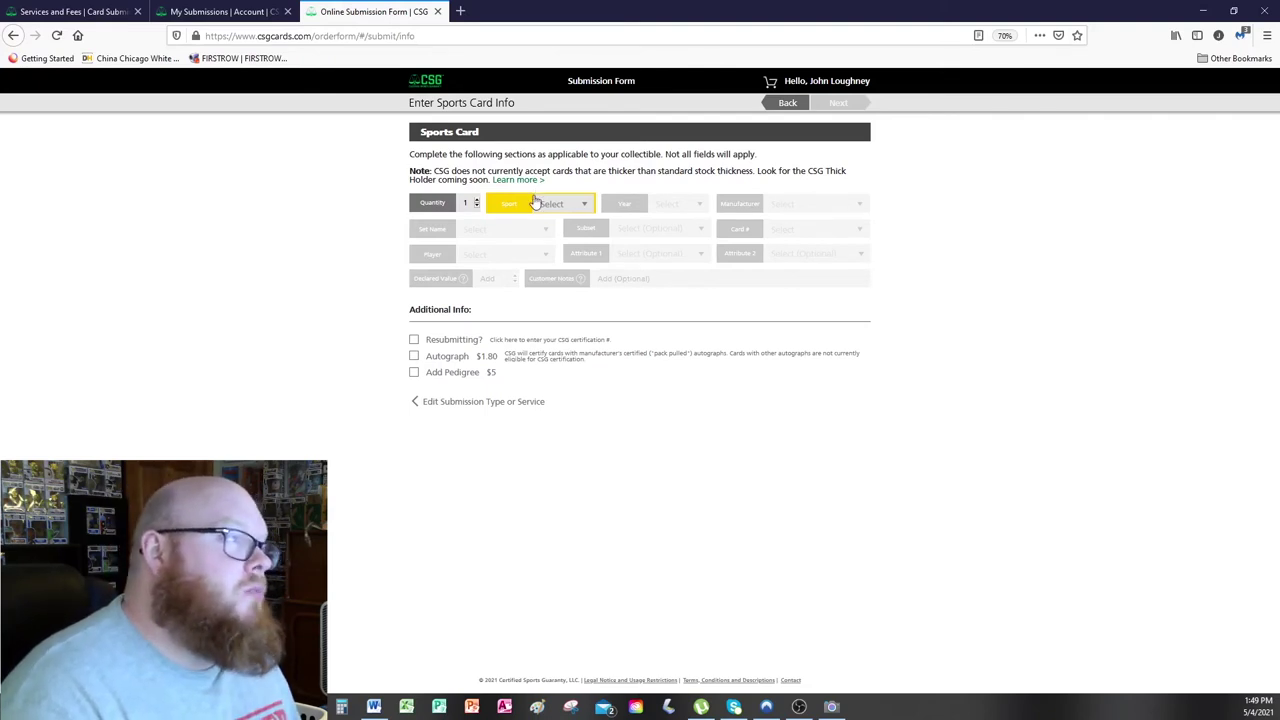
Set the card's sport to Basketball, the year to 2020-21 and the manufacturer to Panini.
click(556, 205)
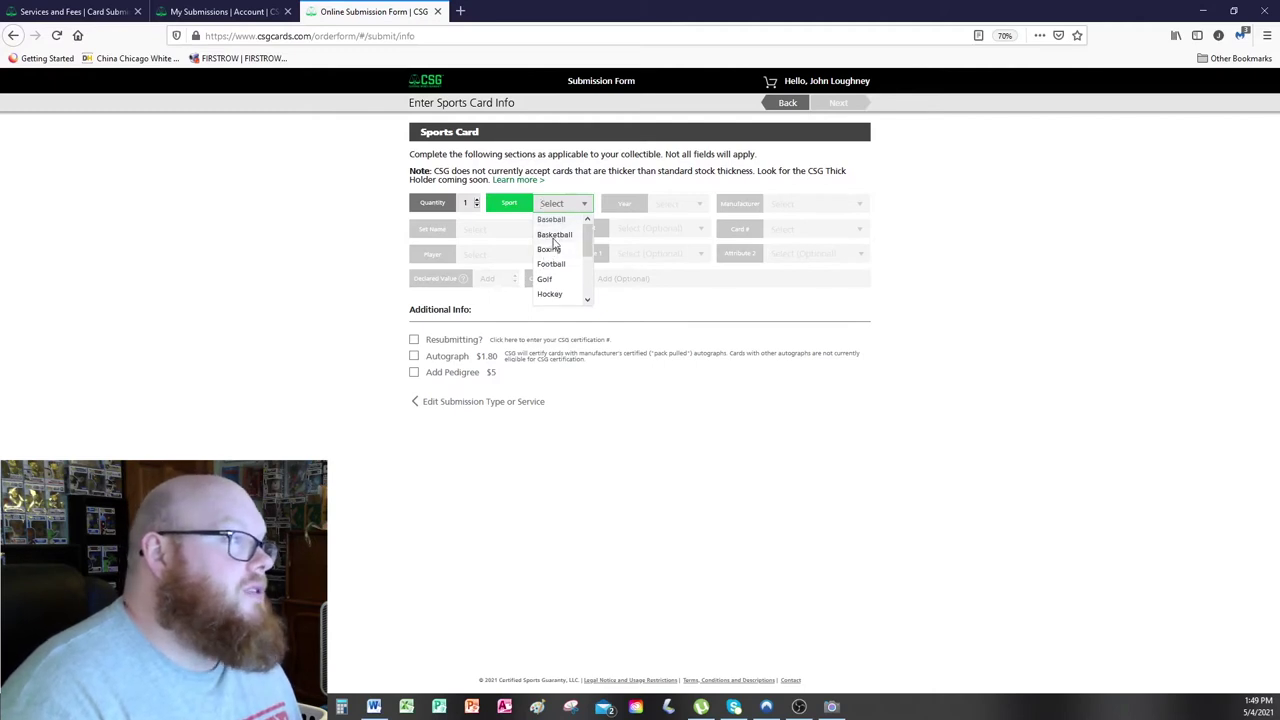
click(553, 243)
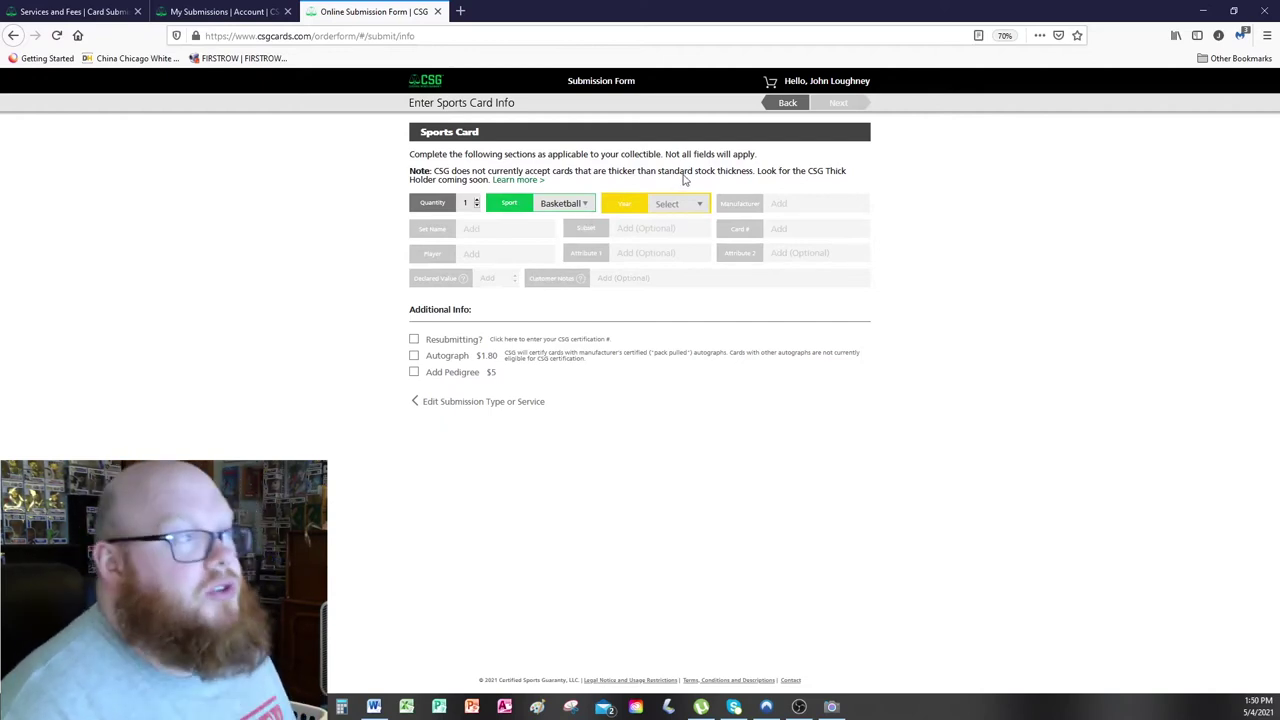
click(697, 204)
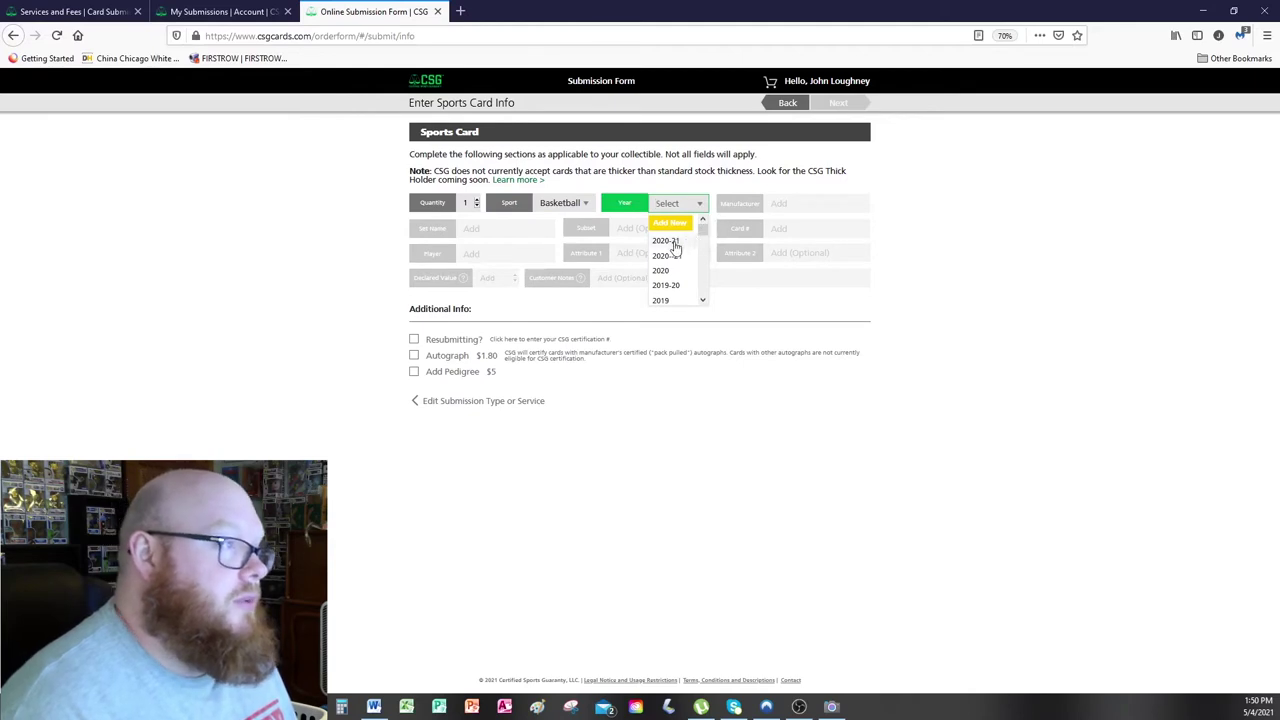
click(675, 244)
click(776, 203)
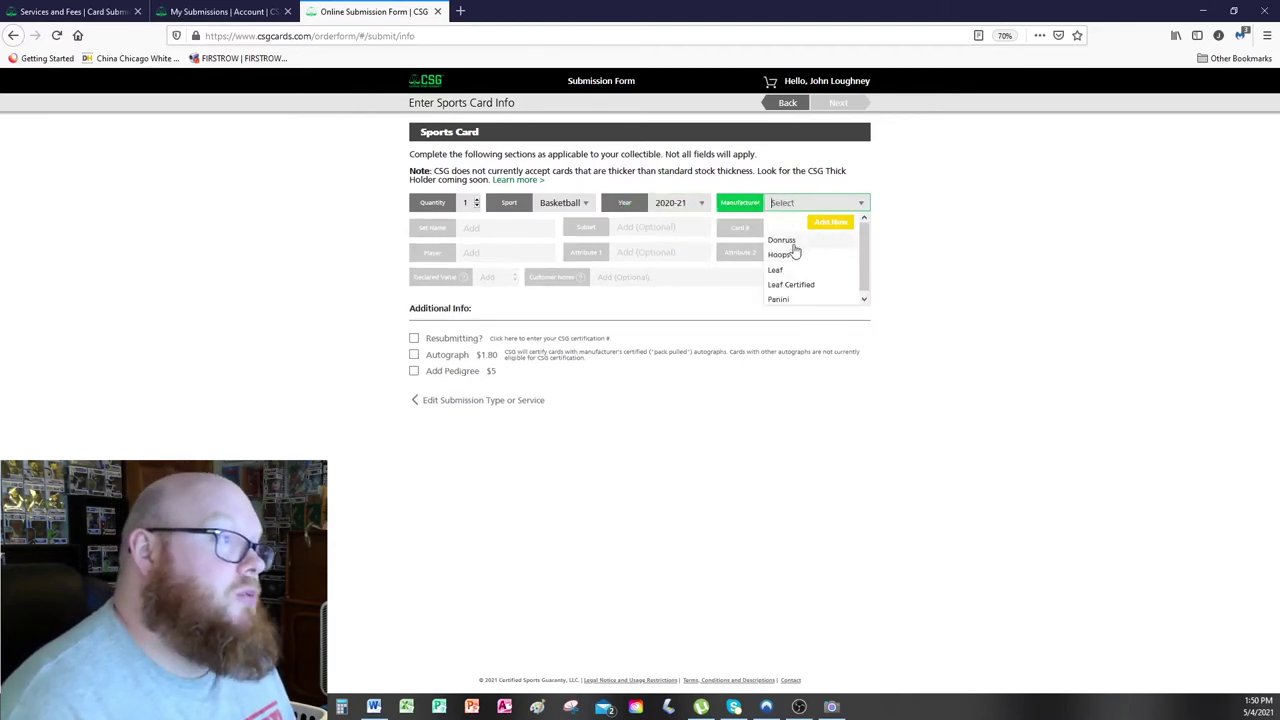
click(778, 299)
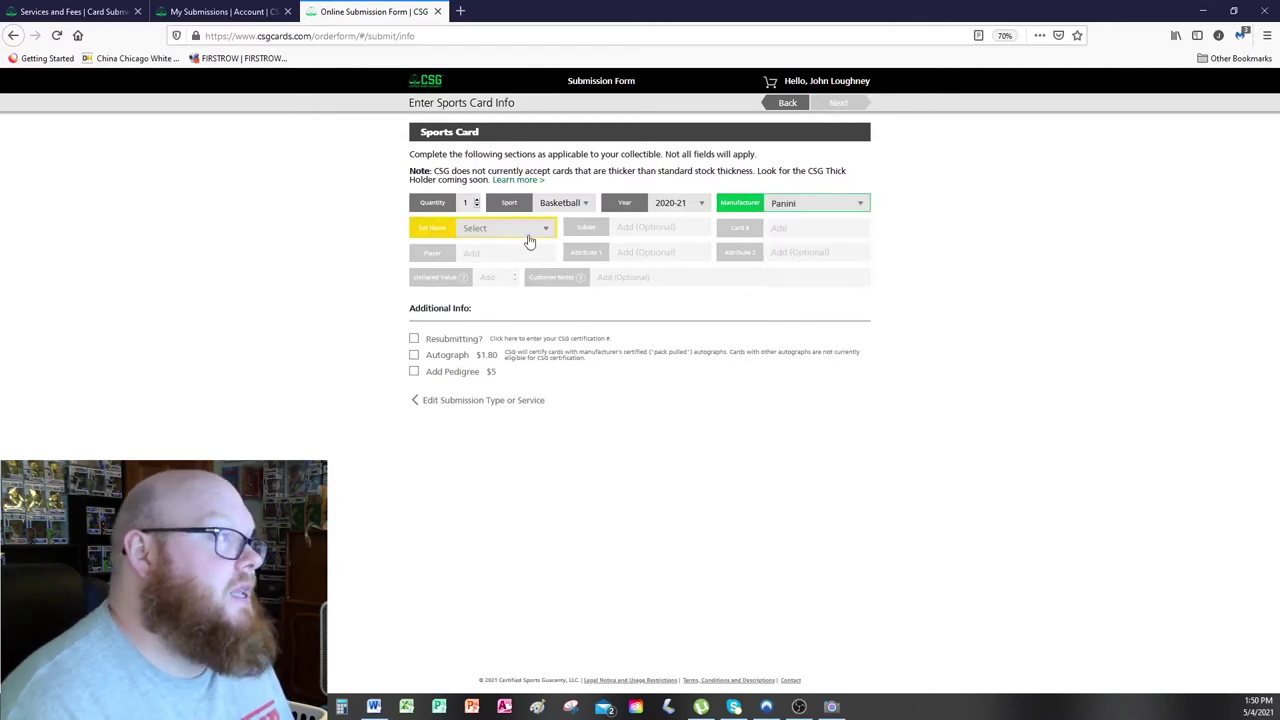
Check the available set names for the card and add Prizm as a new set name.
click(531, 232)
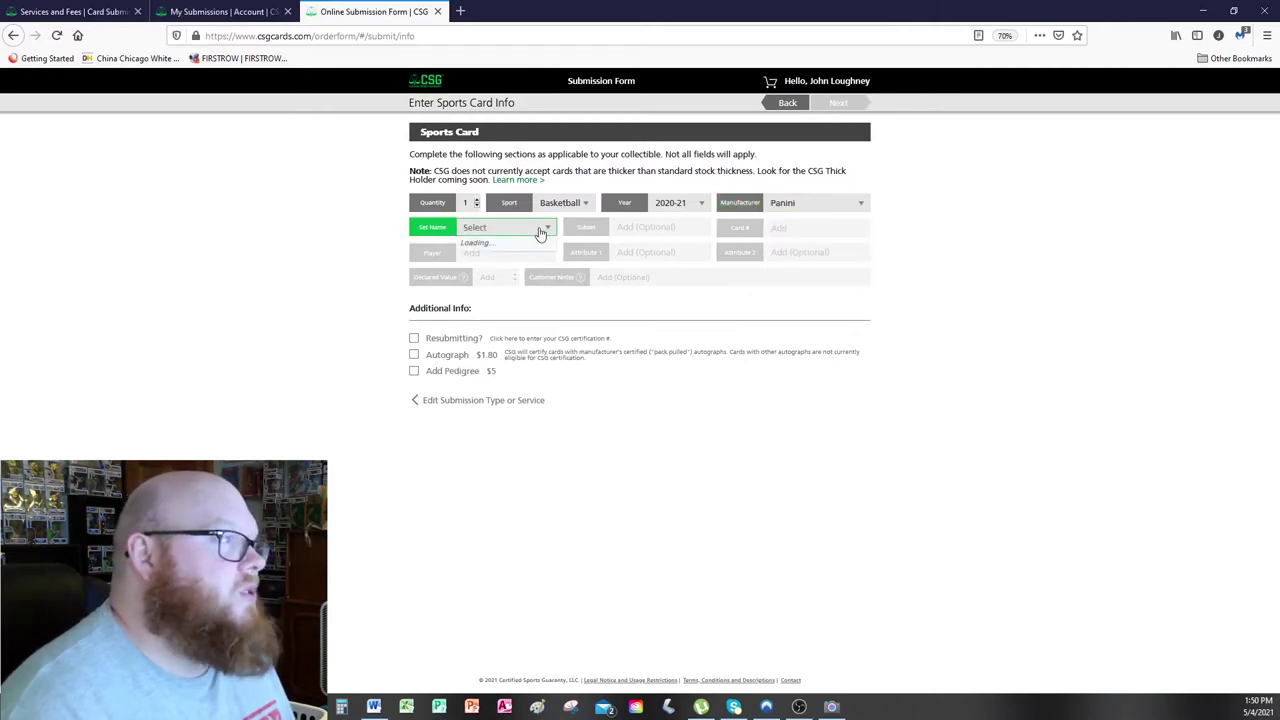
scroll(536, 266, down, 3)
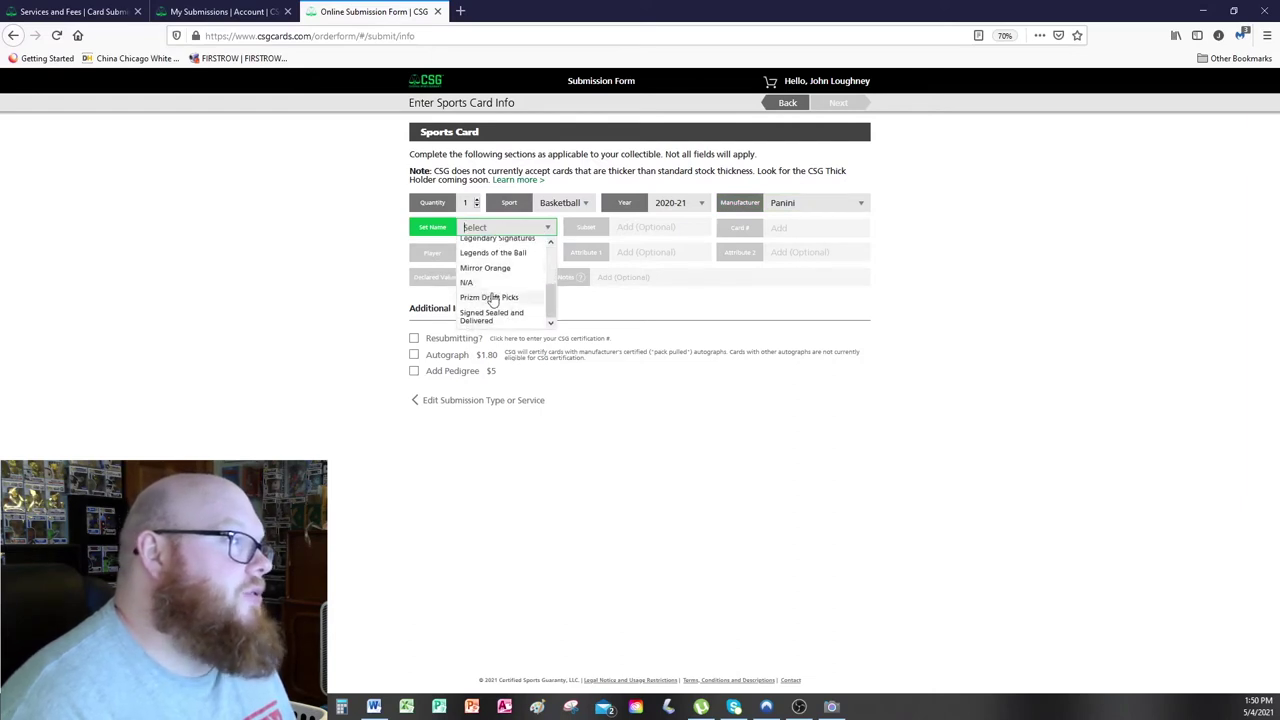
scroll(492, 299, up, 2)
scroll(492, 299, down, 2)
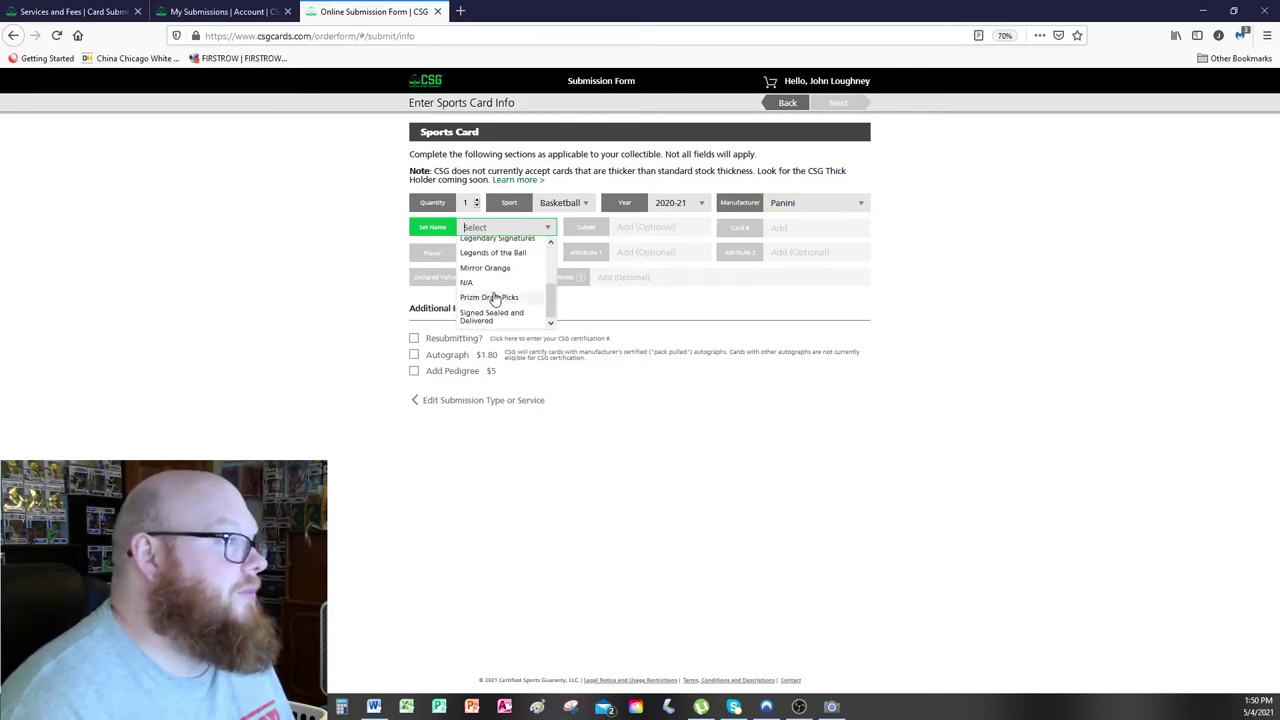
scroll(493, 299, up, 3)
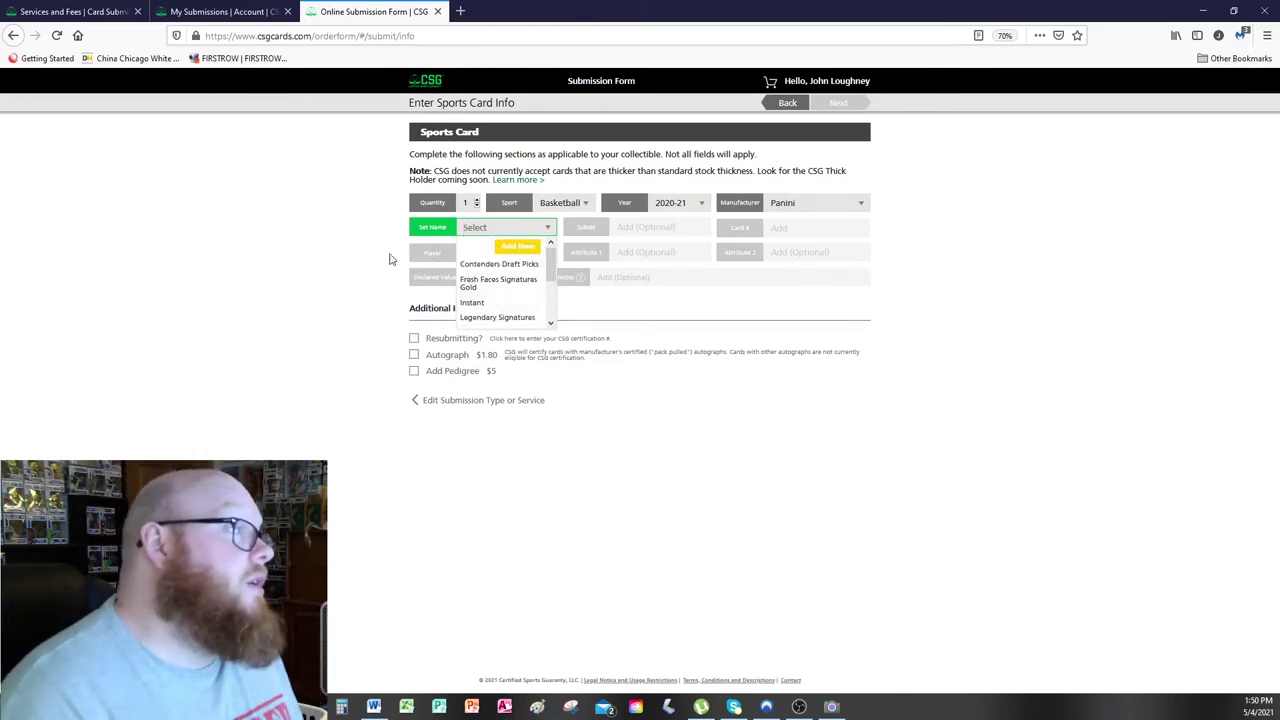
click(518, 246)
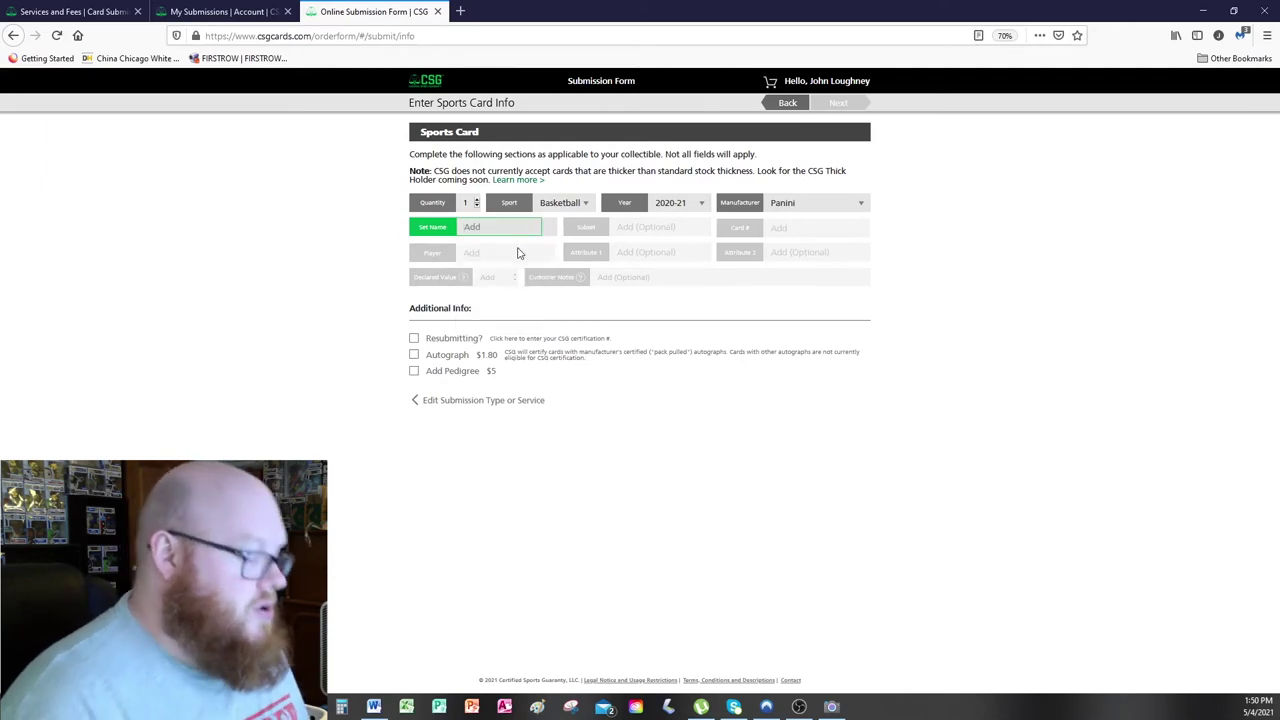
text(Prizm)
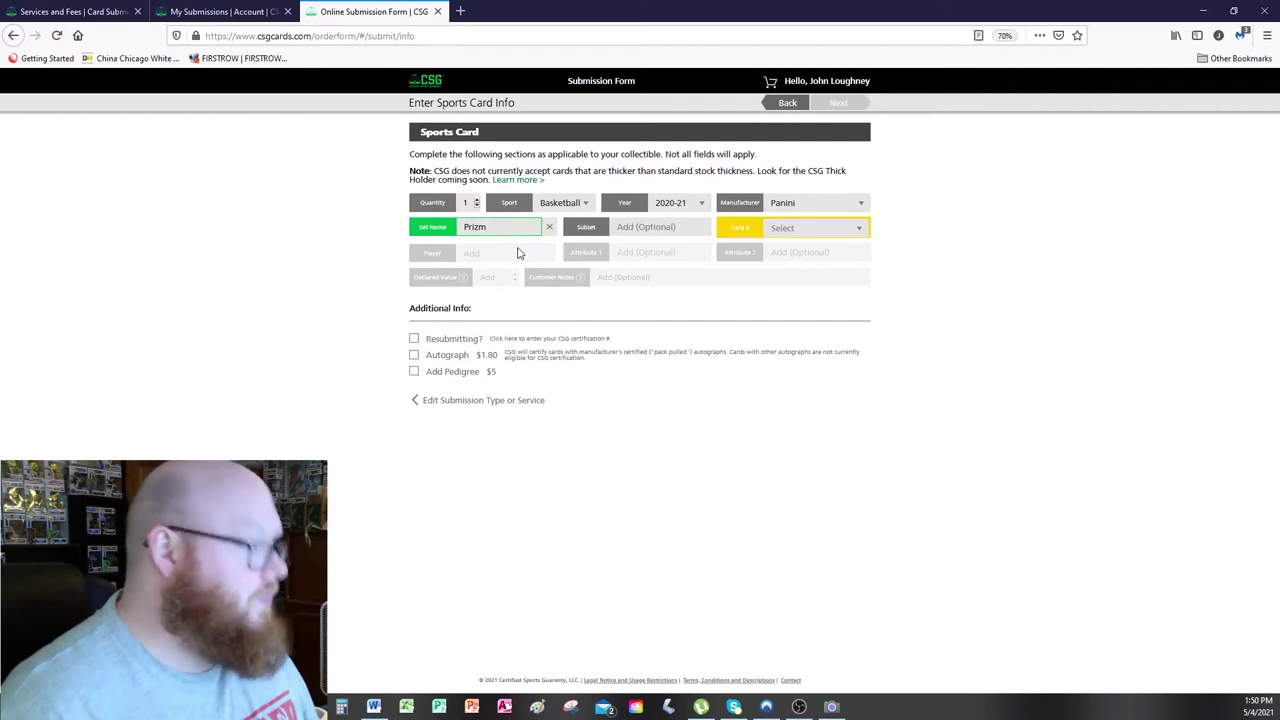
key(Return)
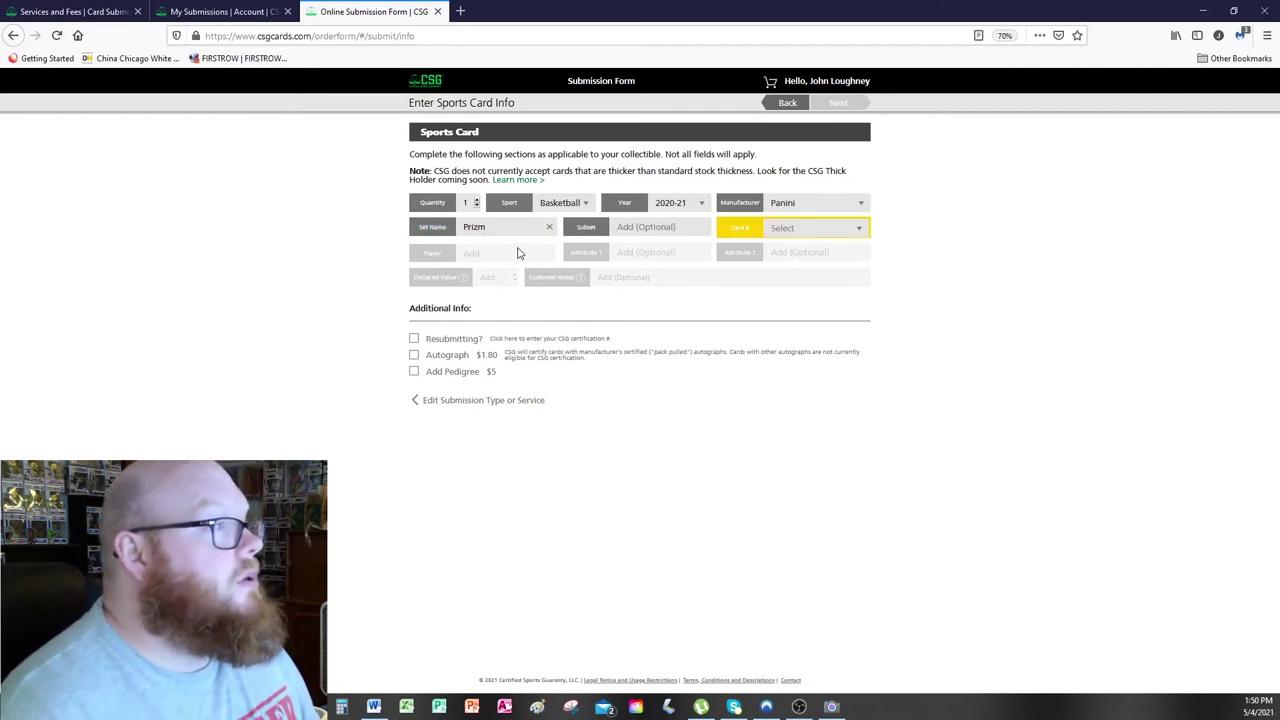
Bring the eBay listing for the 2020-21 Panini Prizm Lamelo Ball Emergent rookie card into the submission form's browser window.
click(665, 226)
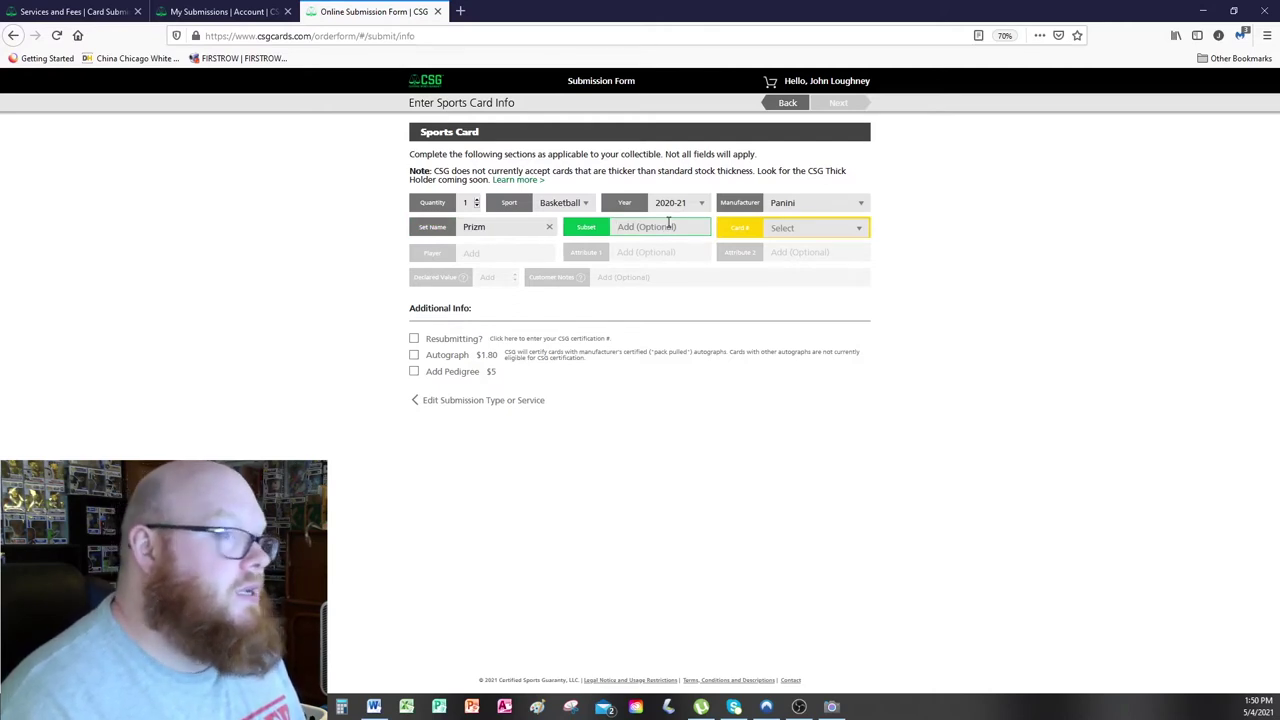
key(alt+Tab)
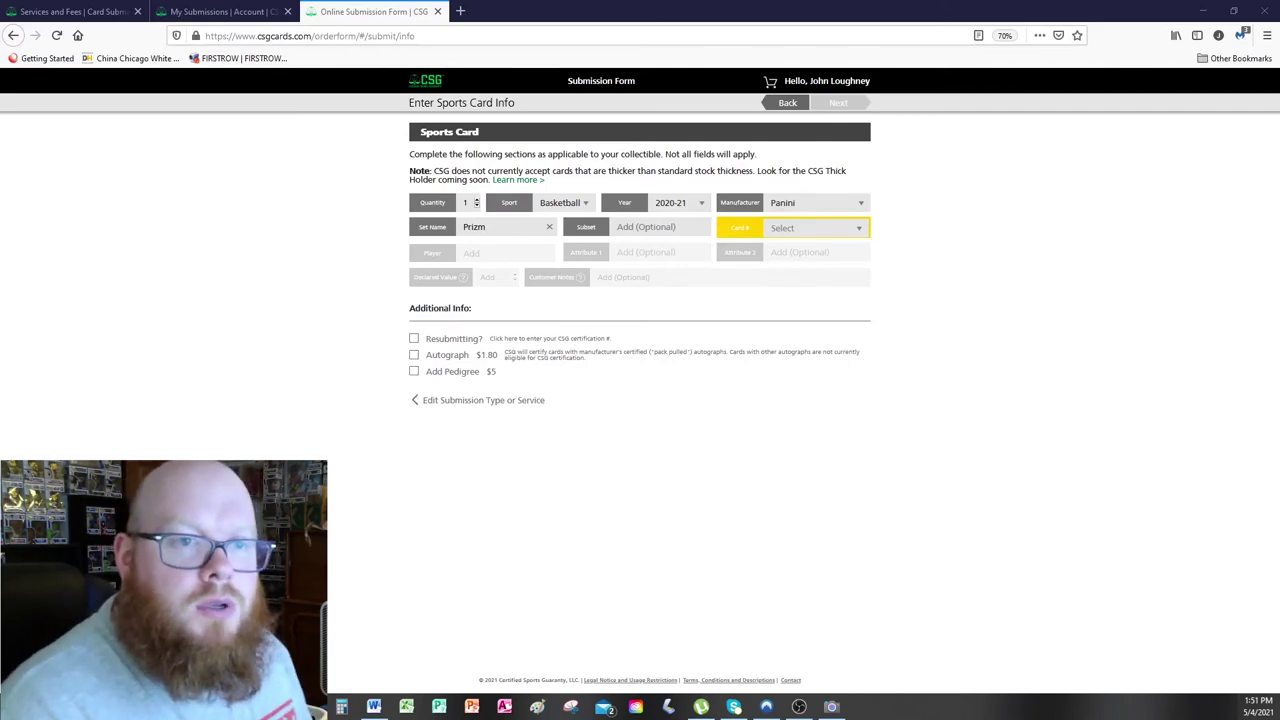
drag(1279, 237, 617, 8)
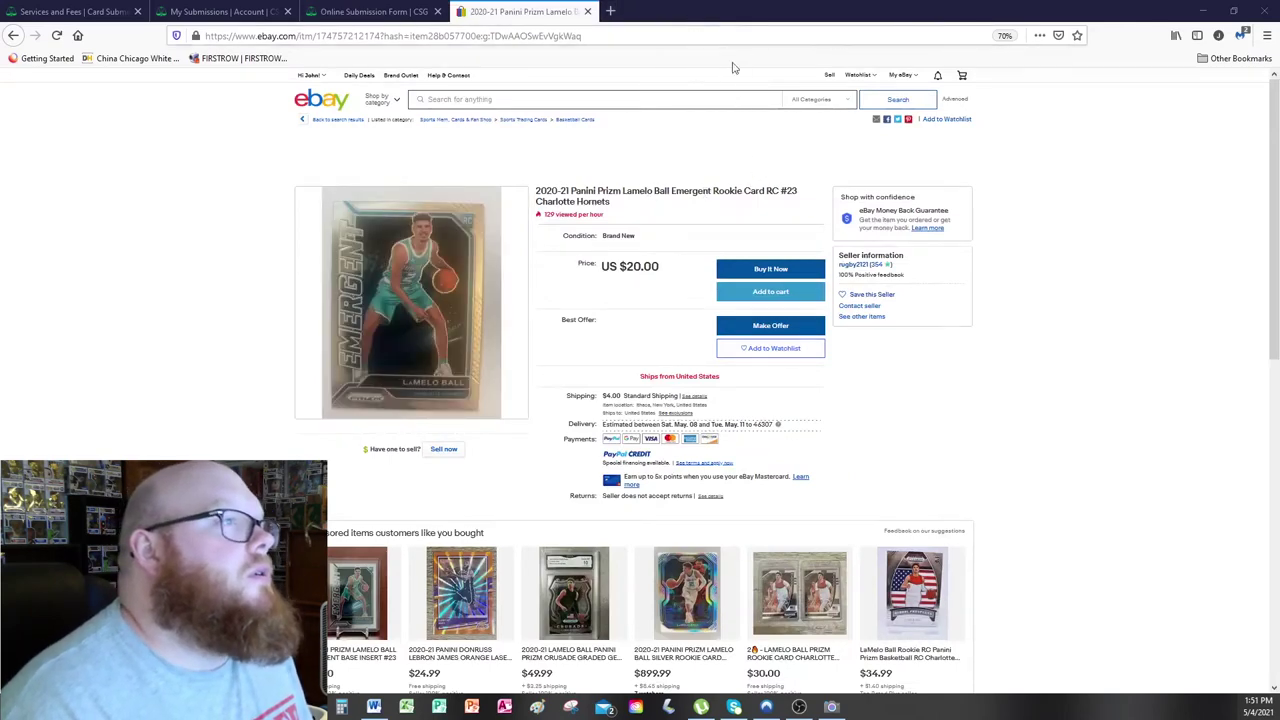
Close the eBay listing and return to the online submission form.
drag(707, 16, 580, 2)
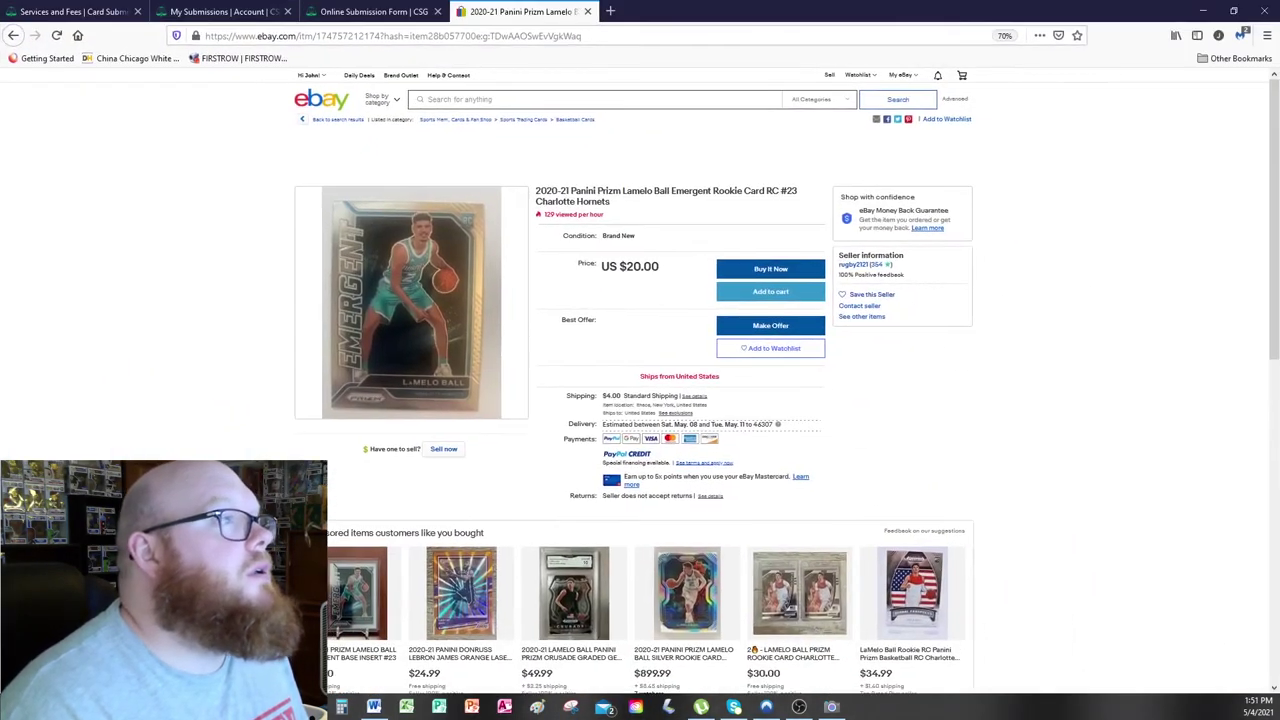
key(ctrl+w)
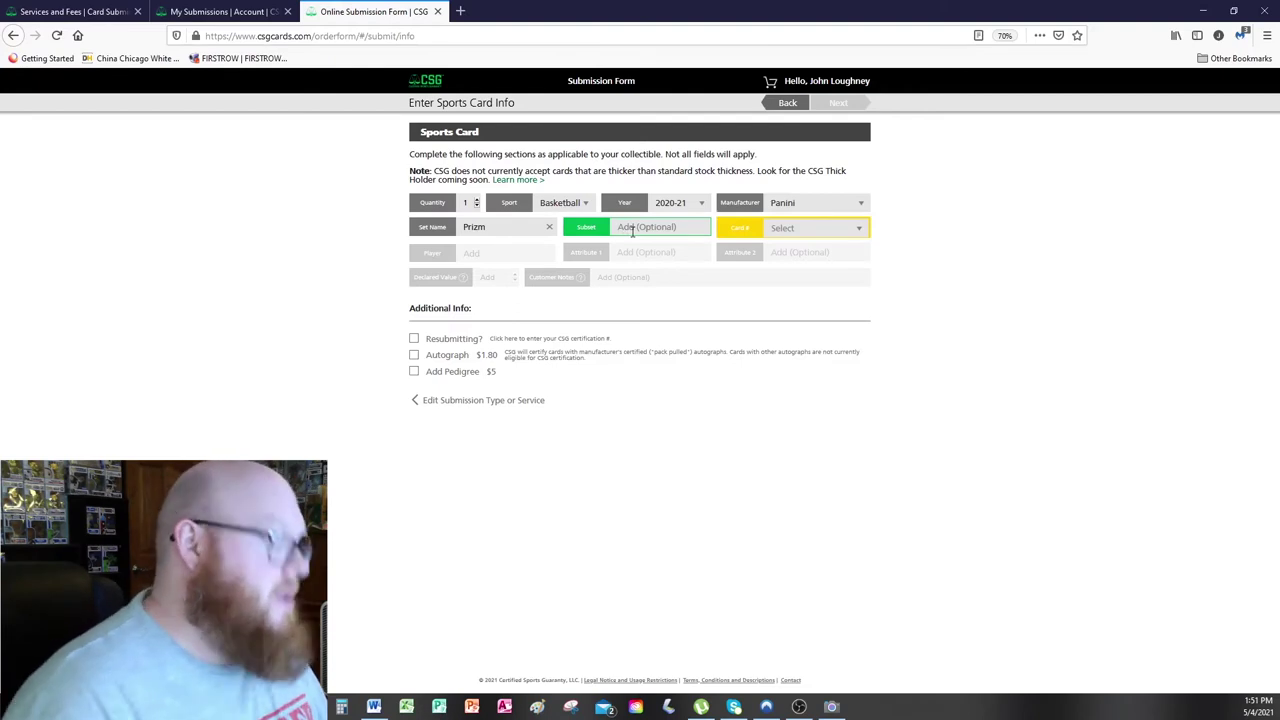
Try to enter Emergent as the card's subset and add 23 as a new card number.
text(Emerg)
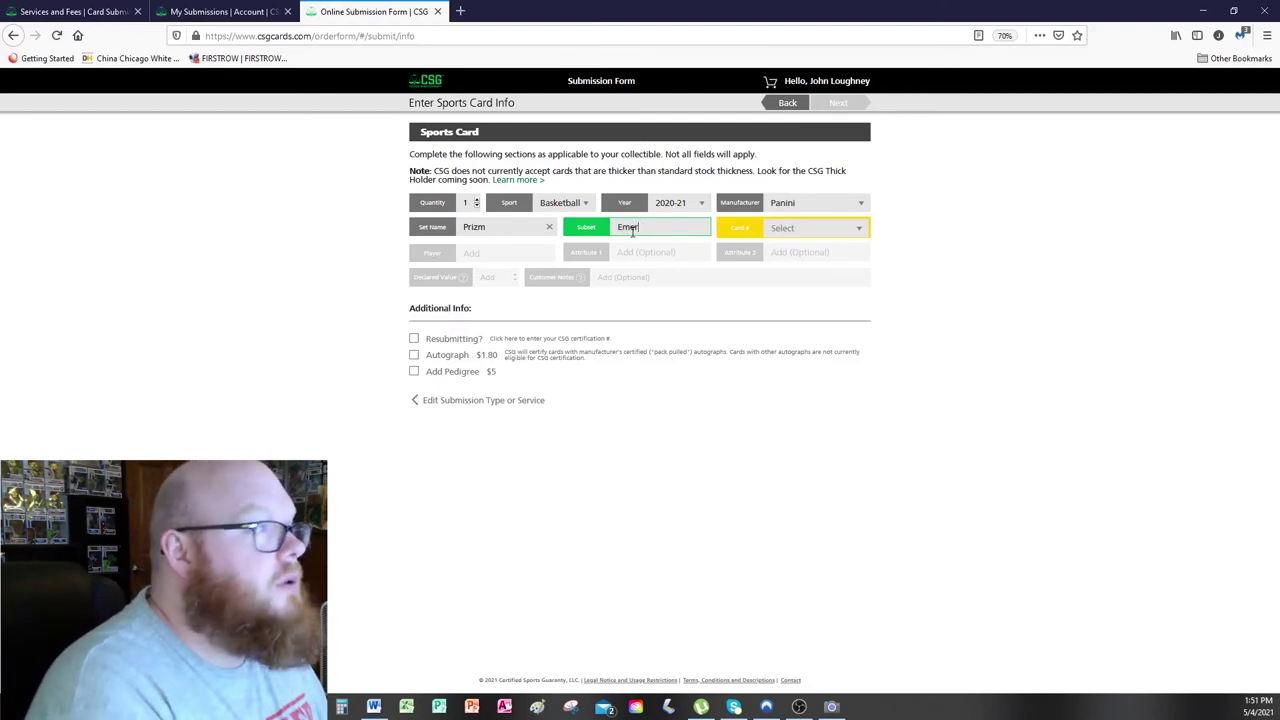
text(ent)
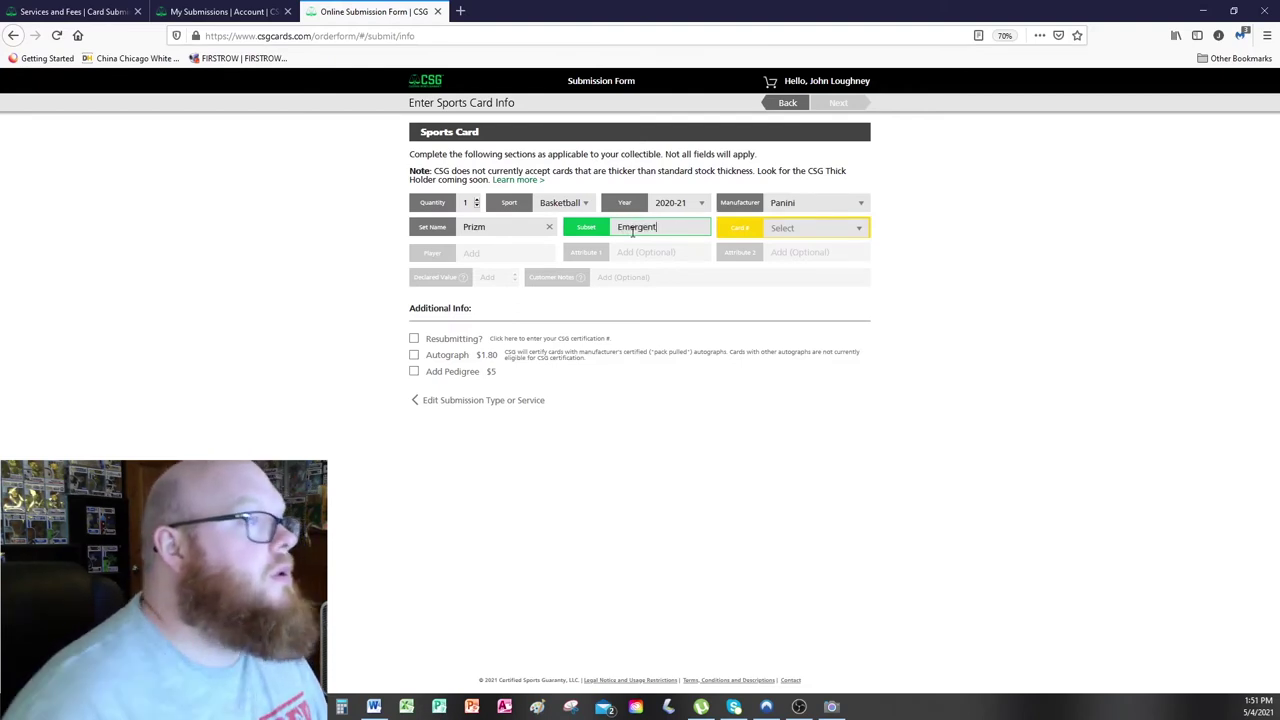
click(815, 230)
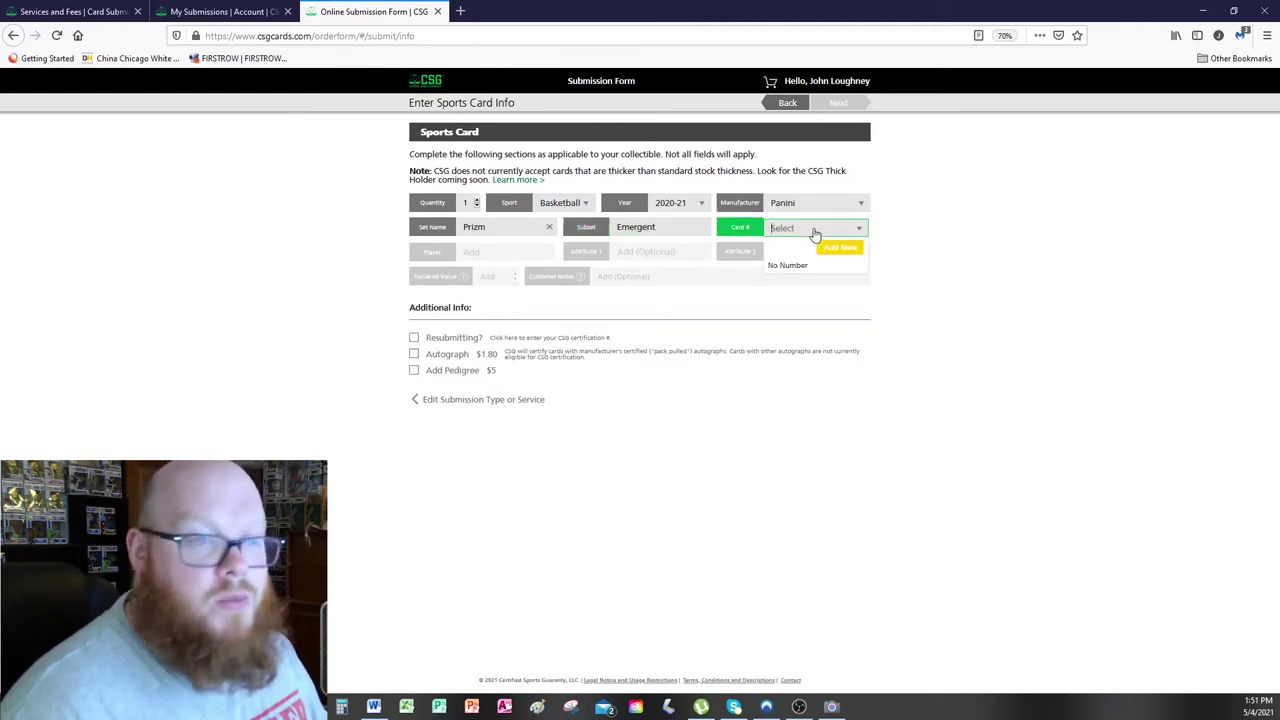
click(825, 250)
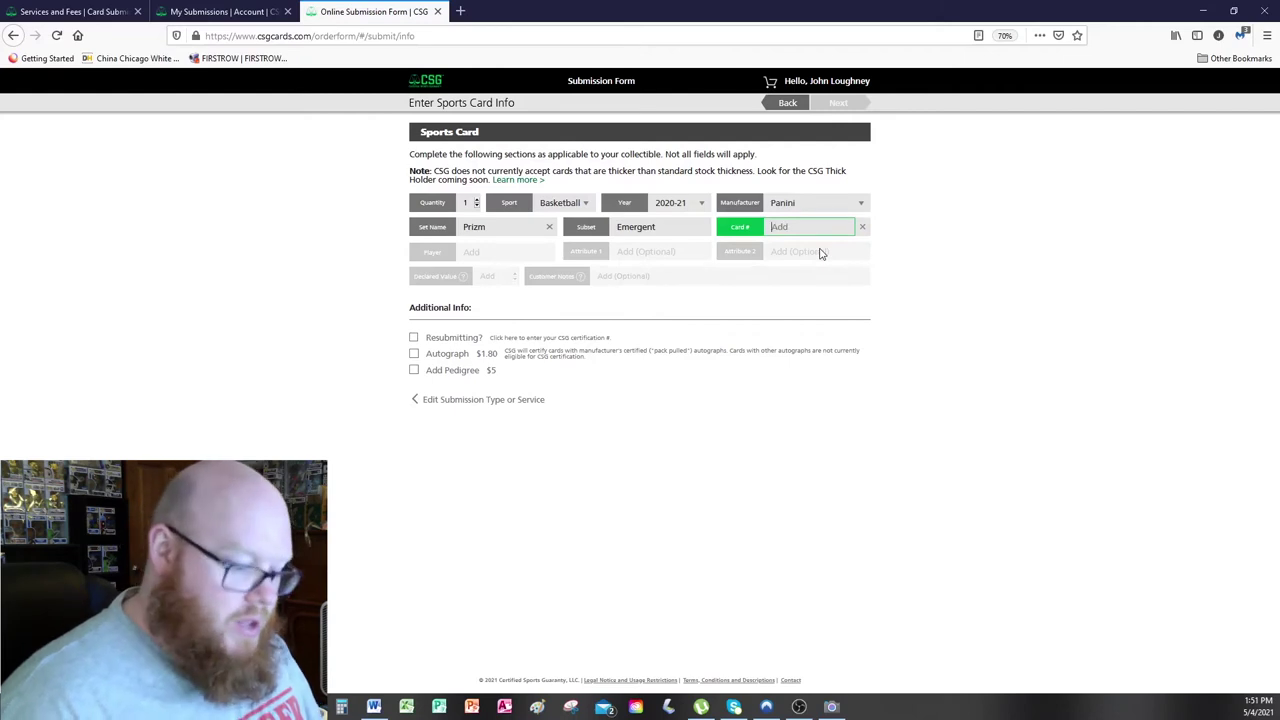
text(23)
key(Tab)
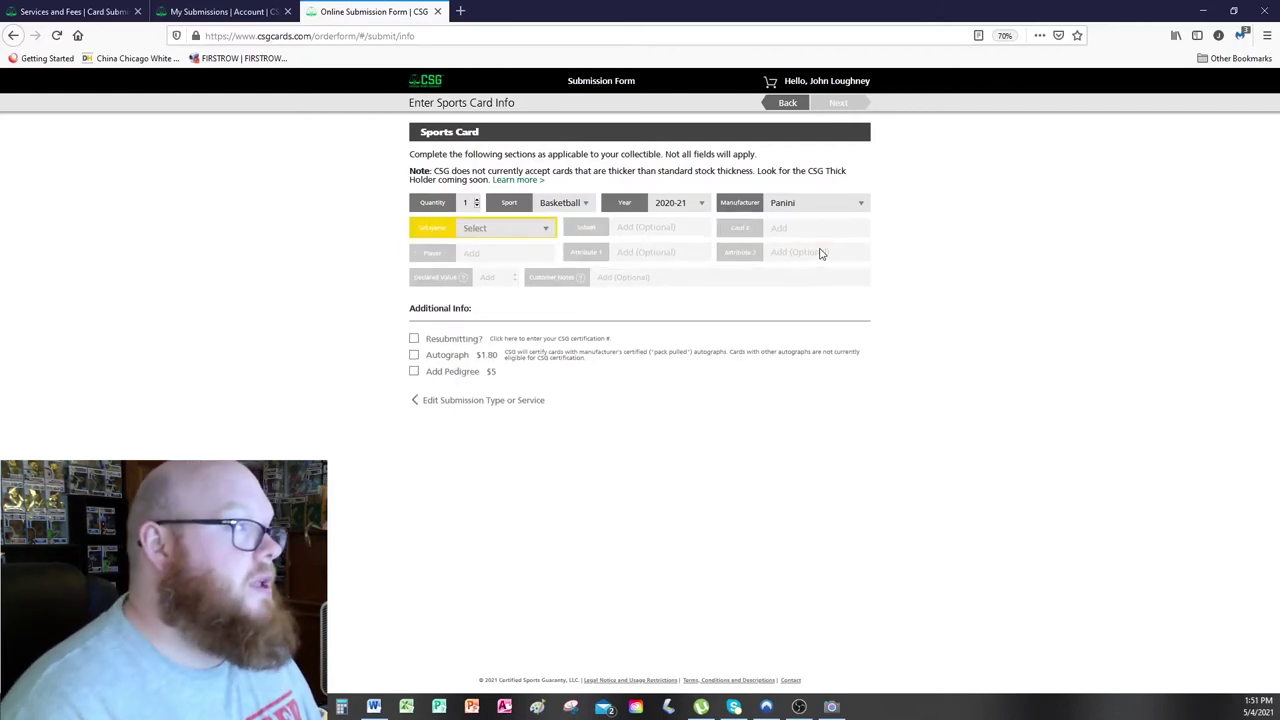
Look through the available set names again and re-enter Prizm as a new set name.
click(522, 236)
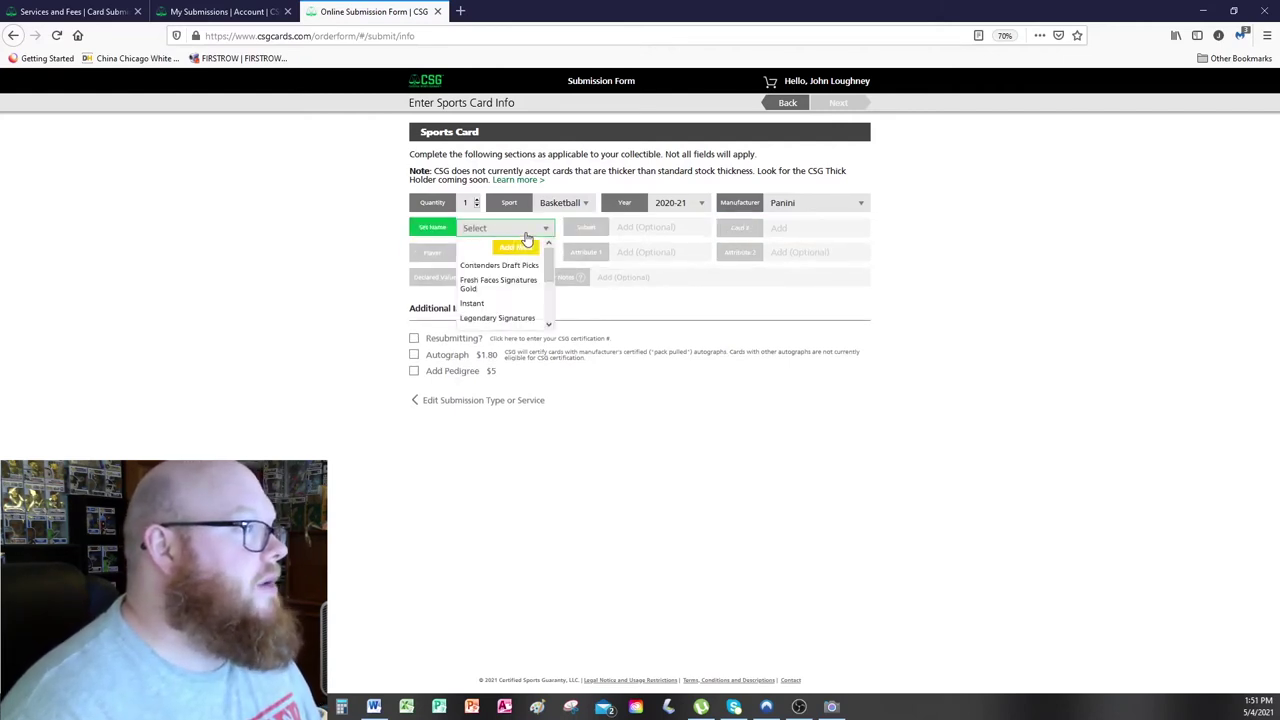
scroll(518, 250, down, 3)
scroll(518, 250, up, 3)
click(516, 249)
text(Prizm)
key(Return)
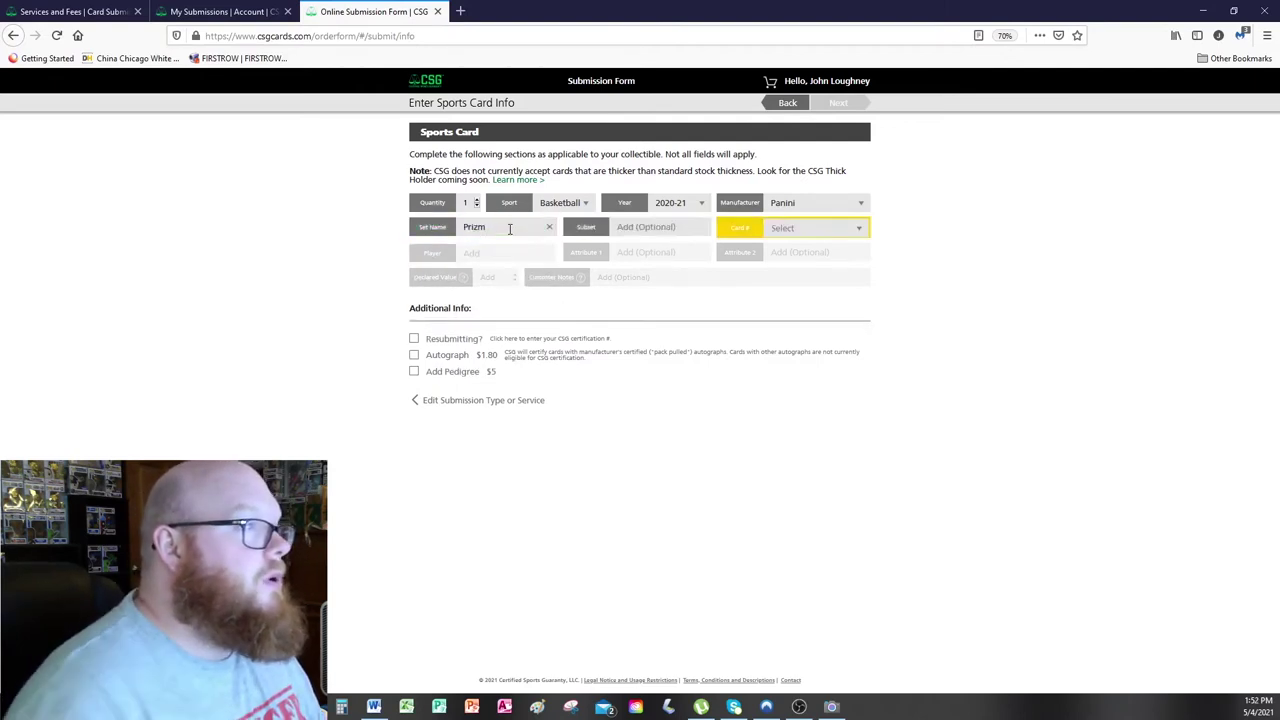
Set the card's subset to Emergent and add 23 as a new card number.
click(625, 222)
text(Emergent)
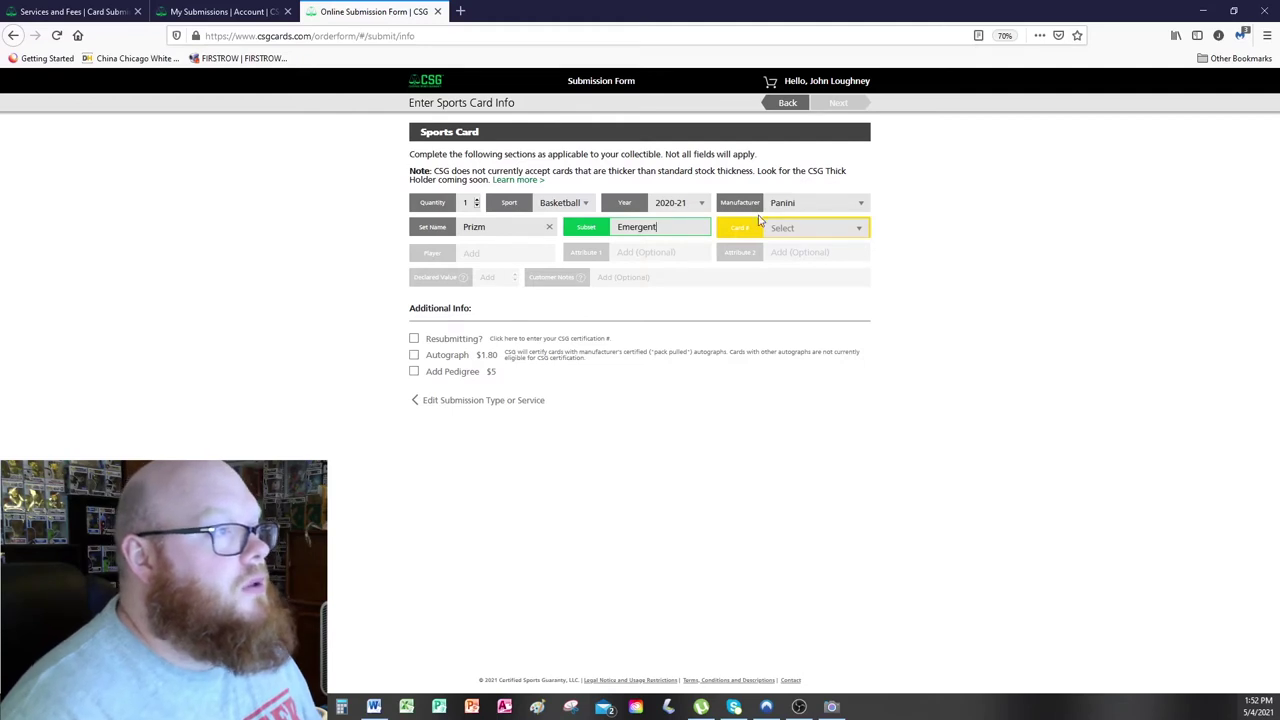
click(801, 229)
click(825, 250)
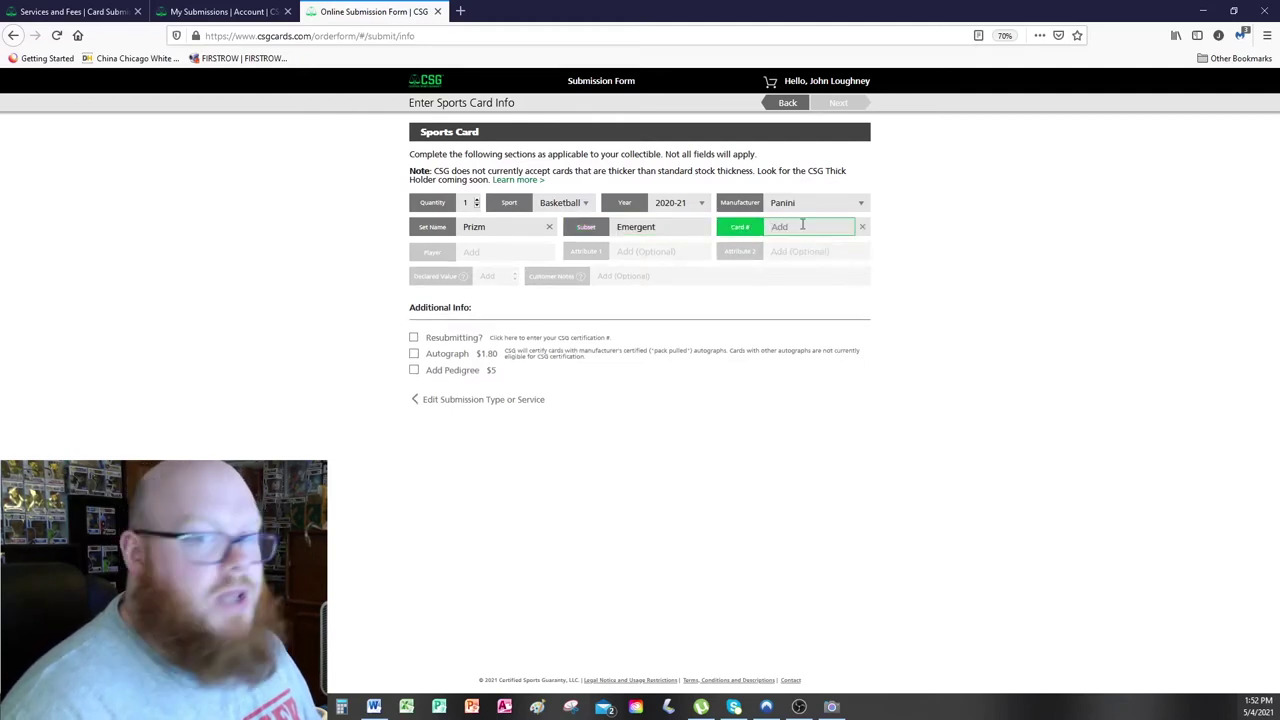
text(23)
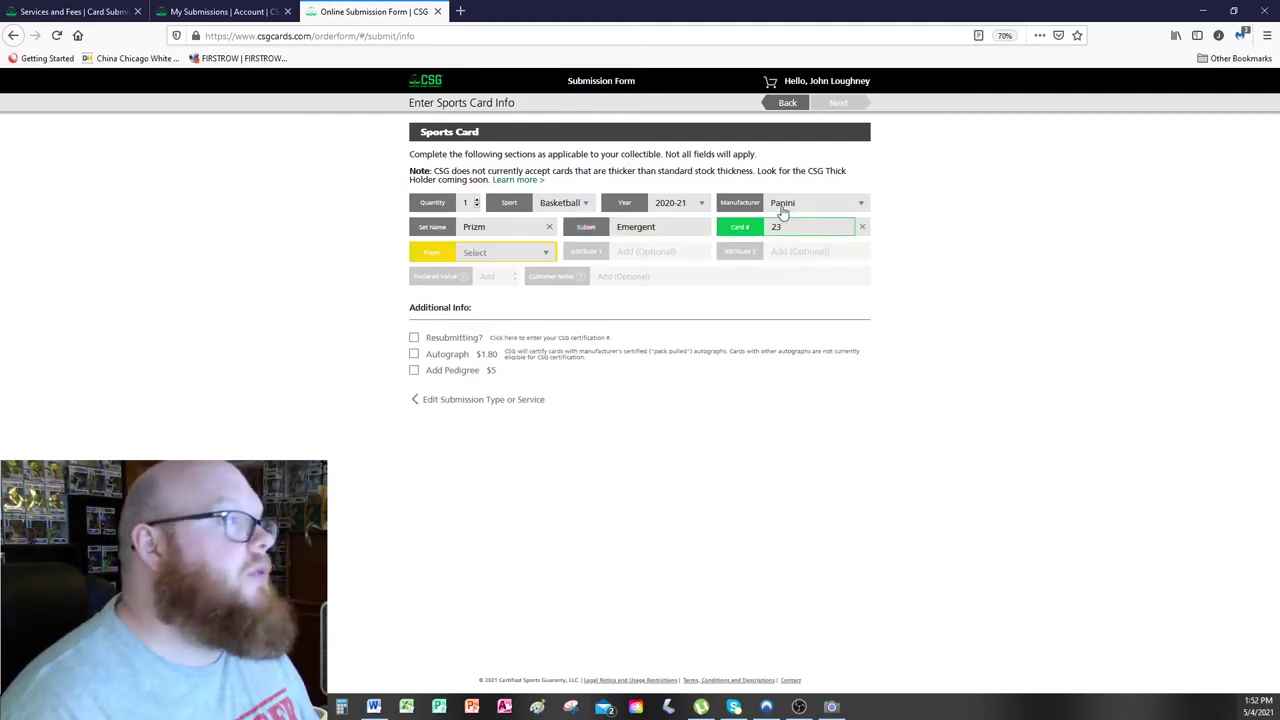
Enter LaMelo Ball as the player on the card.
click(505, 251)
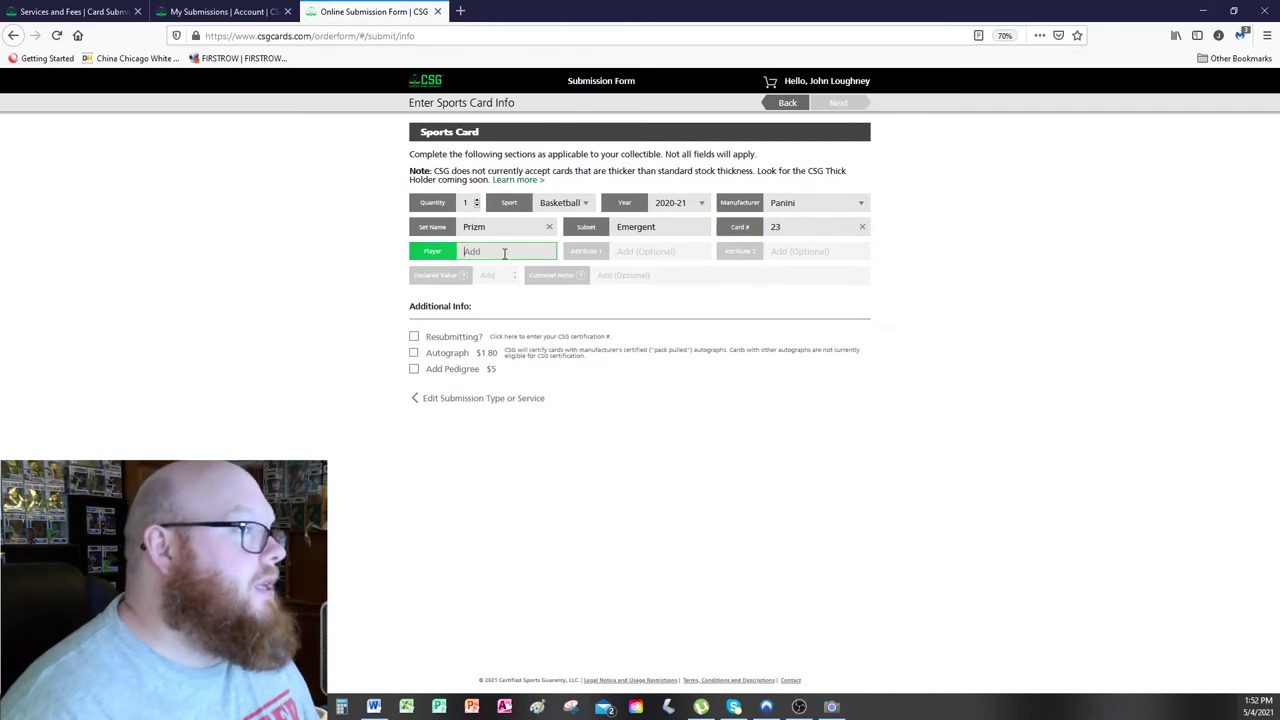
text(L)
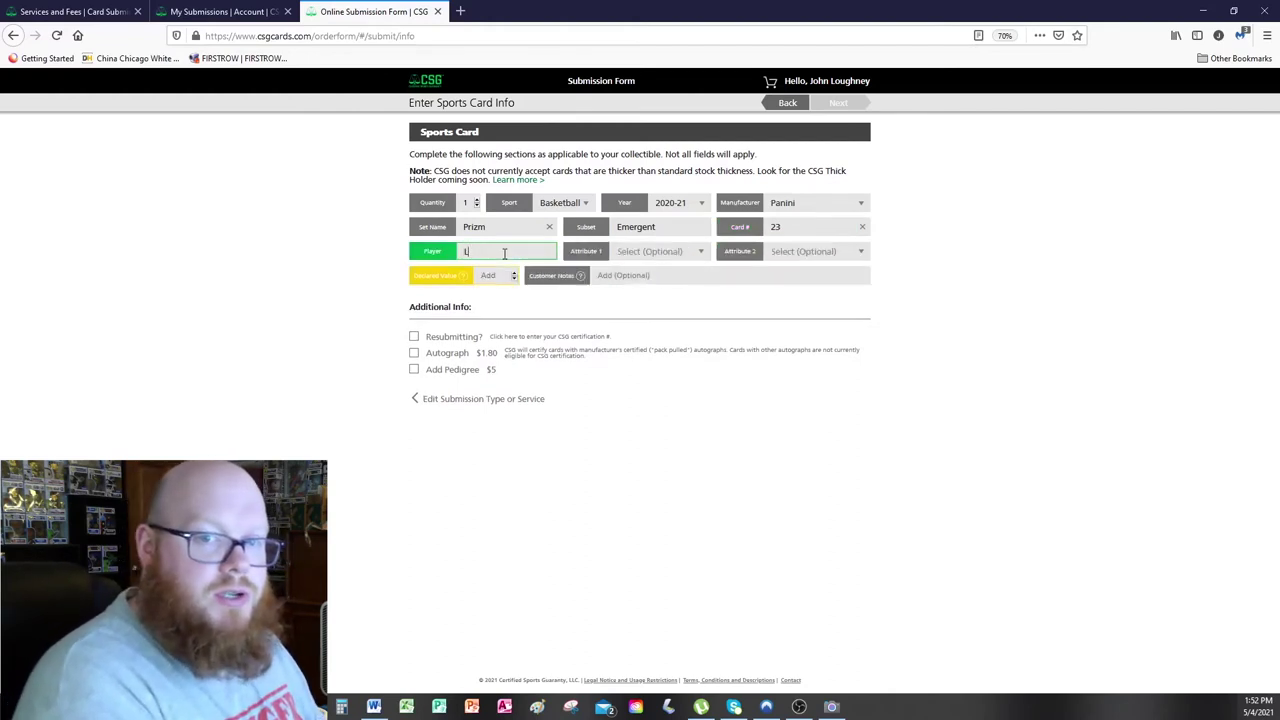
text(aMelo )
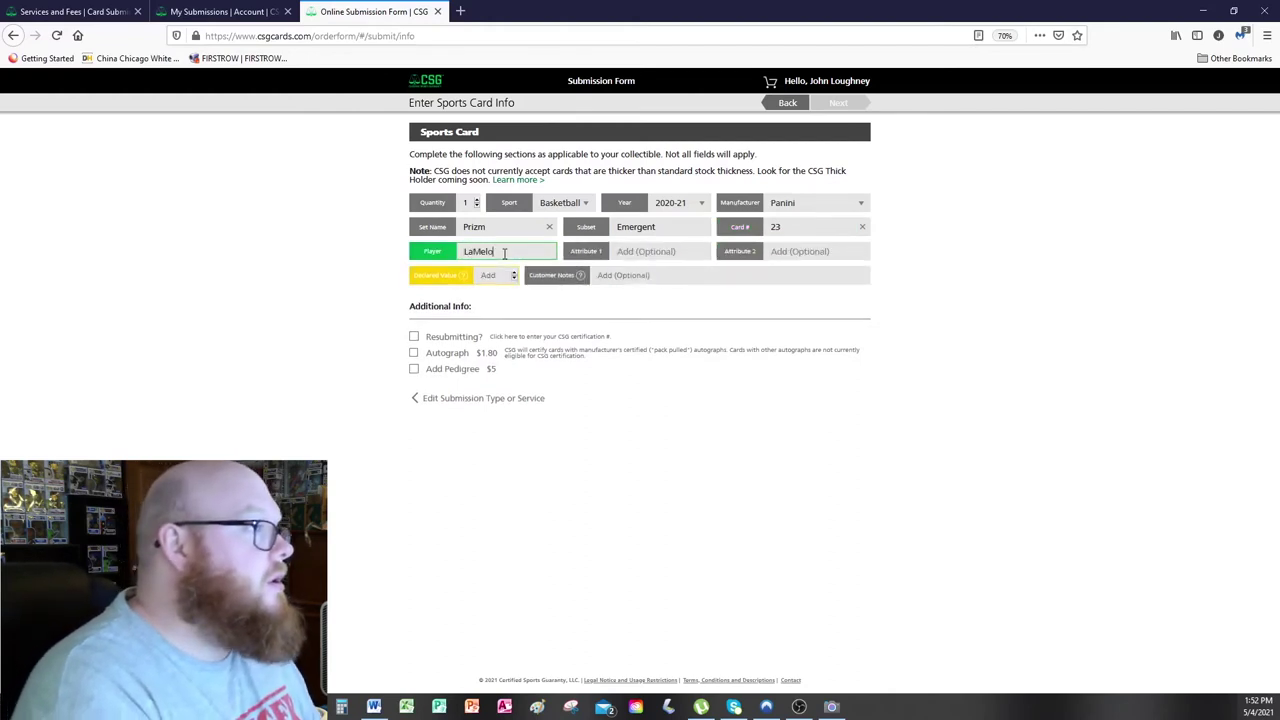
text(Ball)
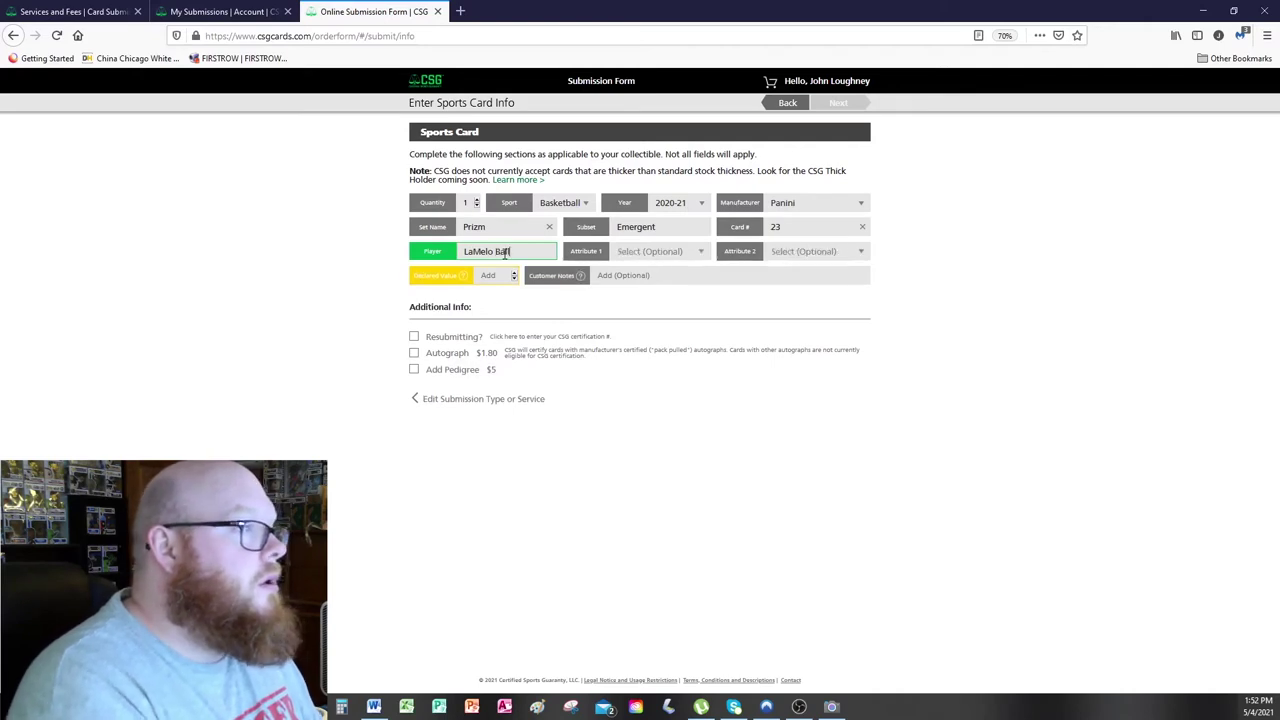
Enter Red Ice as the card's first attribute.
click(648, 251)
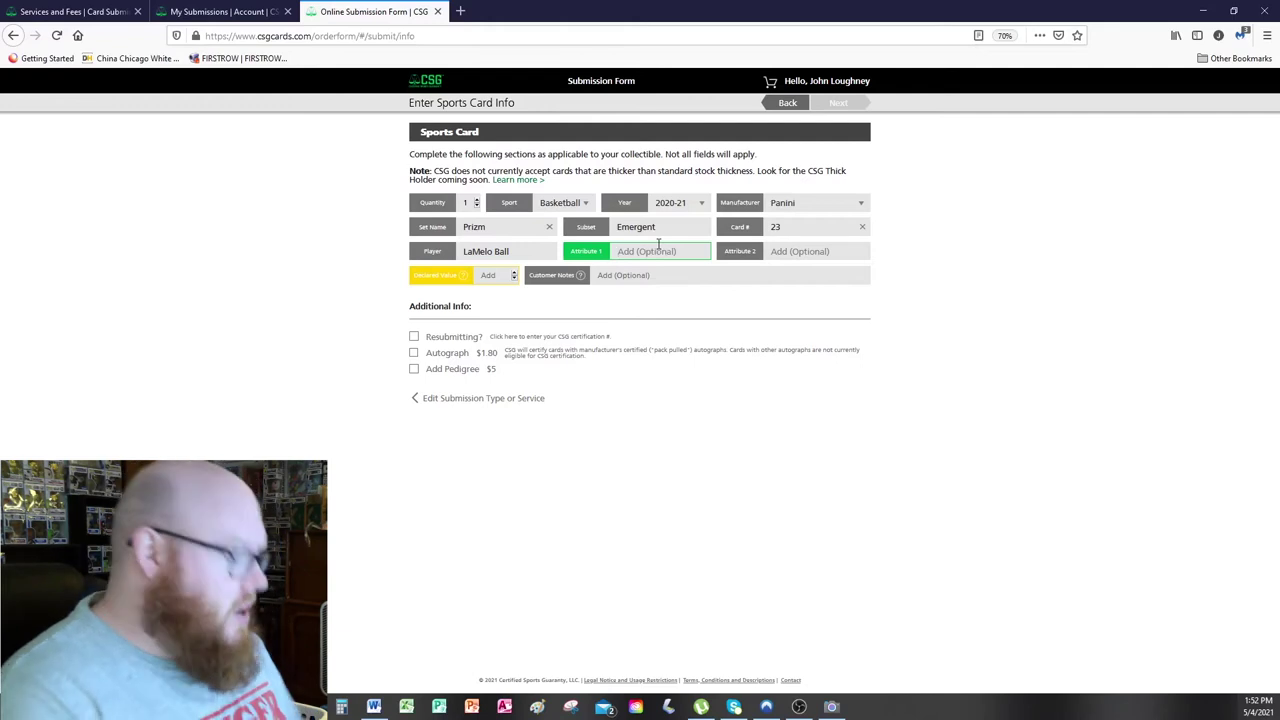
text(Red)
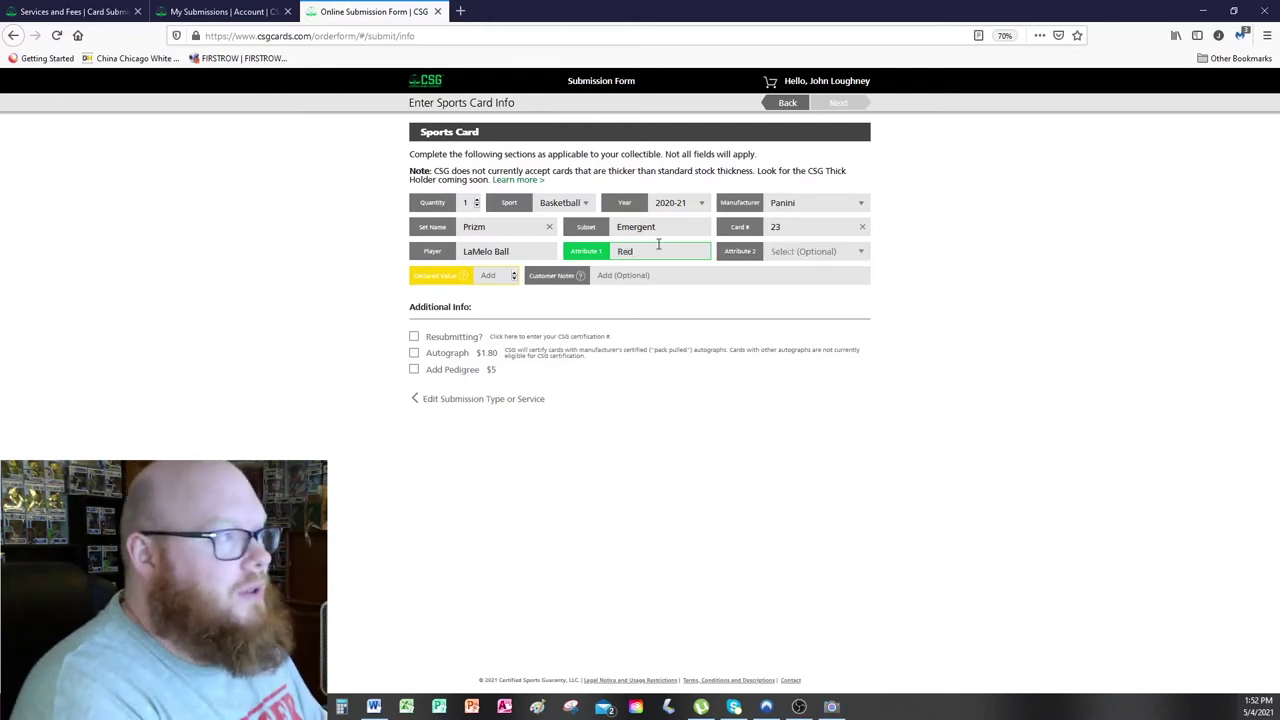
text( Ice)
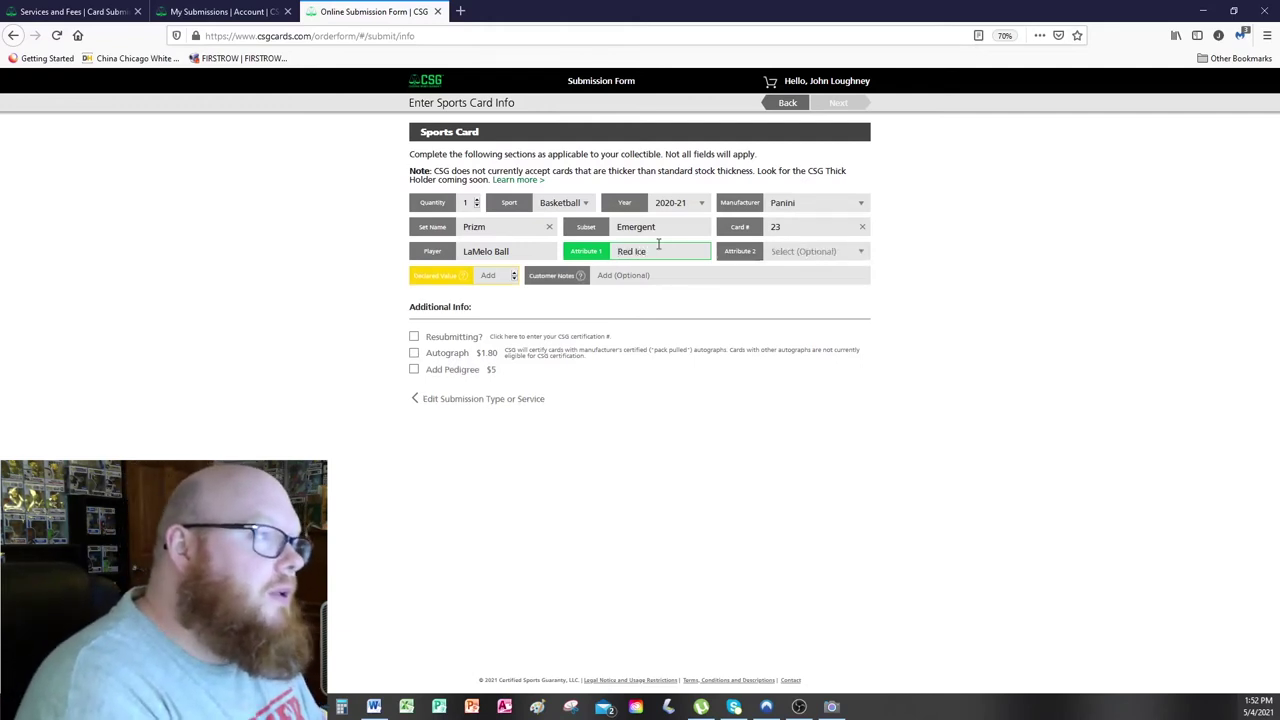
click(785, 254)
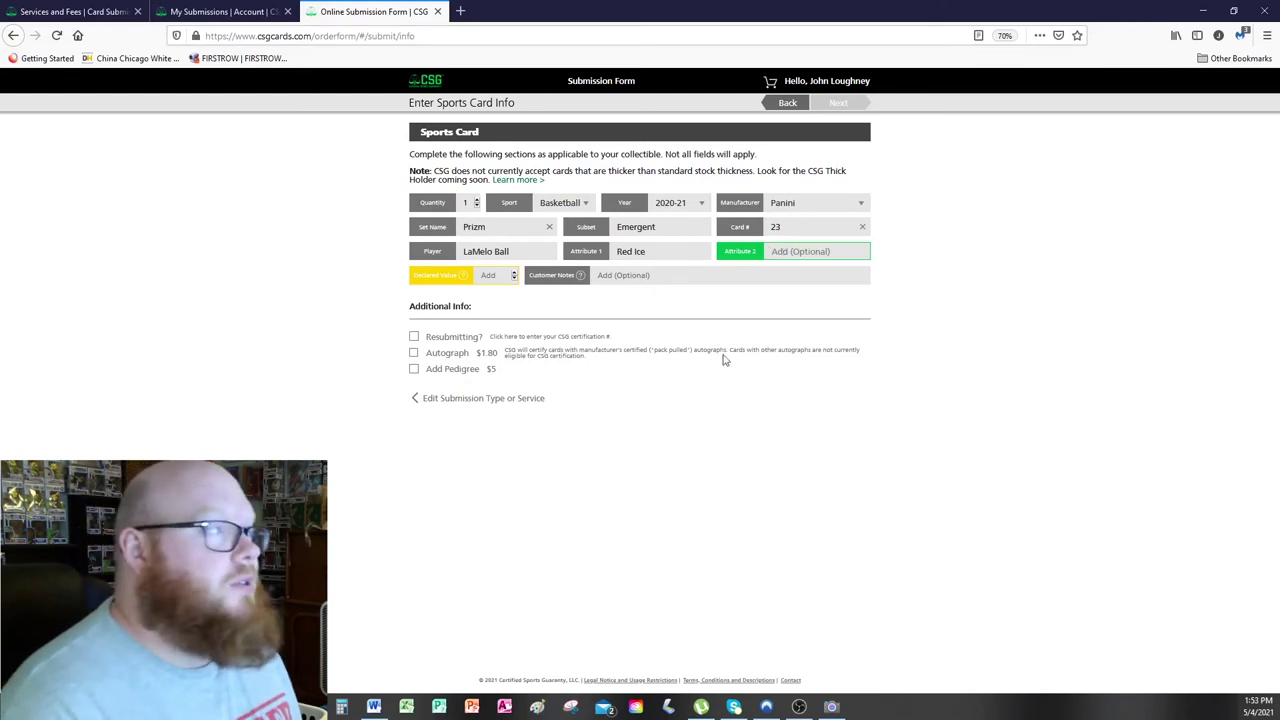
Replace the first attribute with Disco Fast Break and enter 12/58 as the second attribute.
click(615, 252)
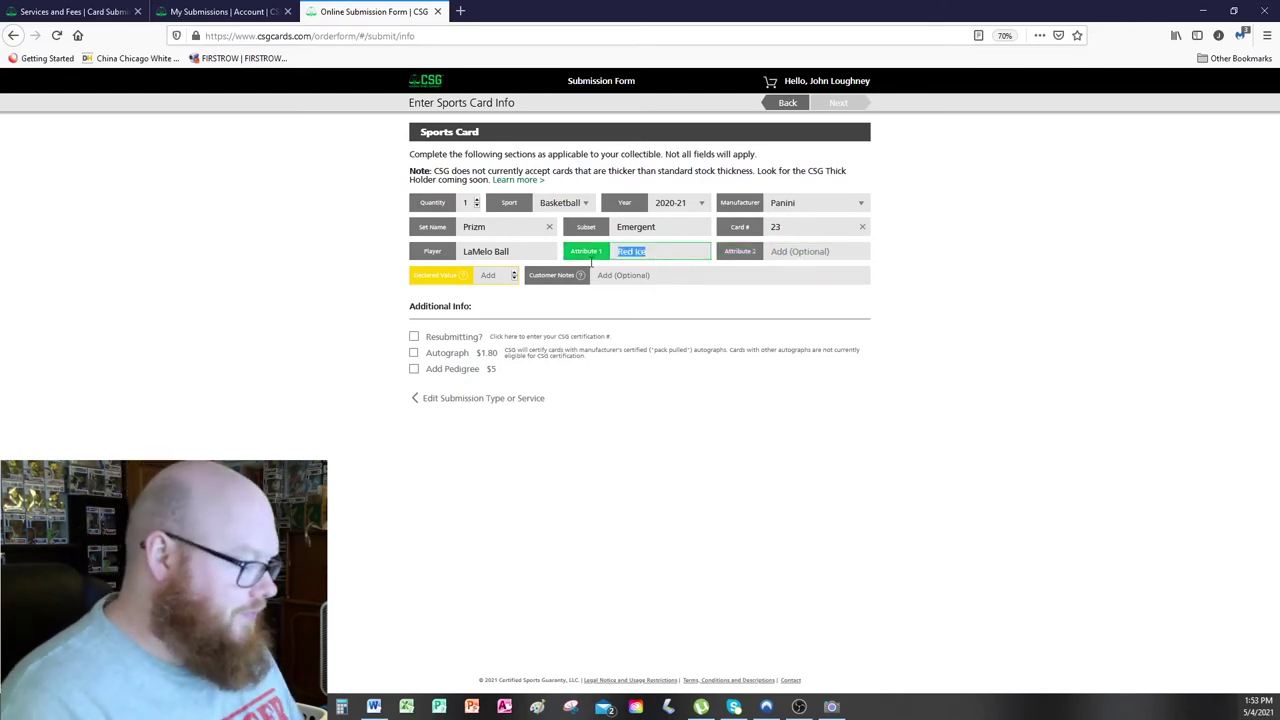
text(Disco FAst)
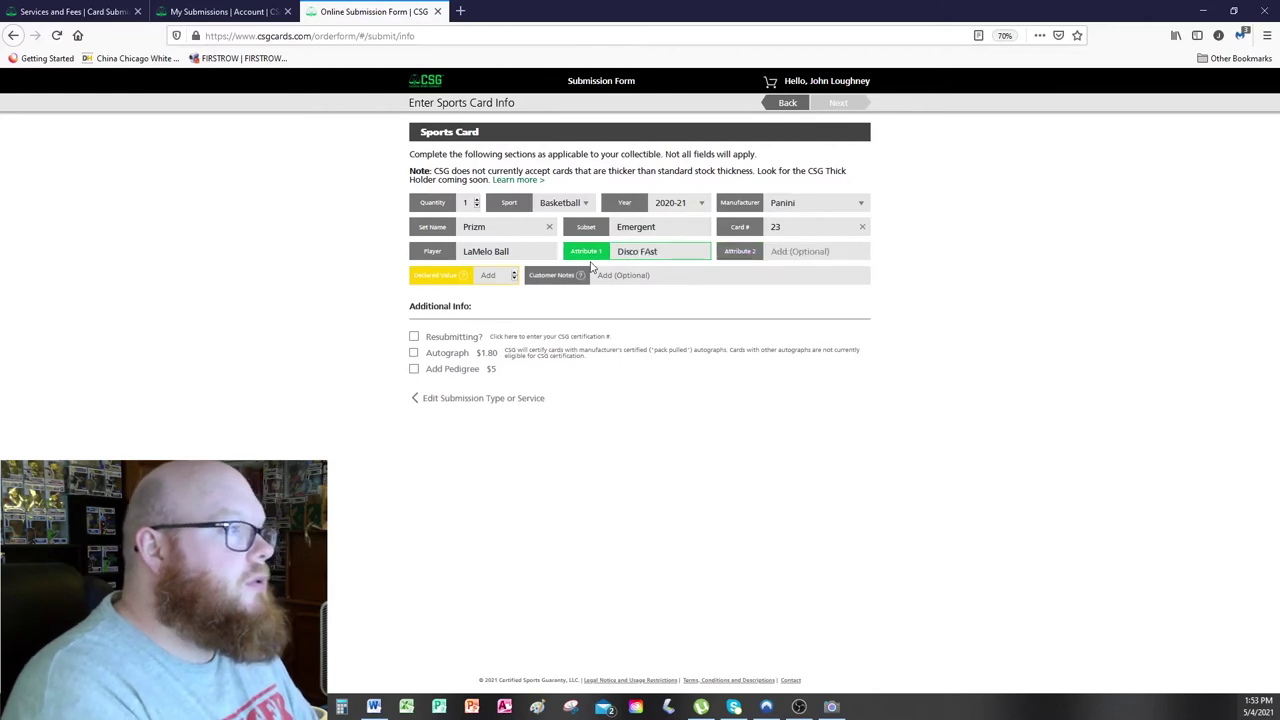
key(BackSpace)
key(BackSpace)
text(ast)
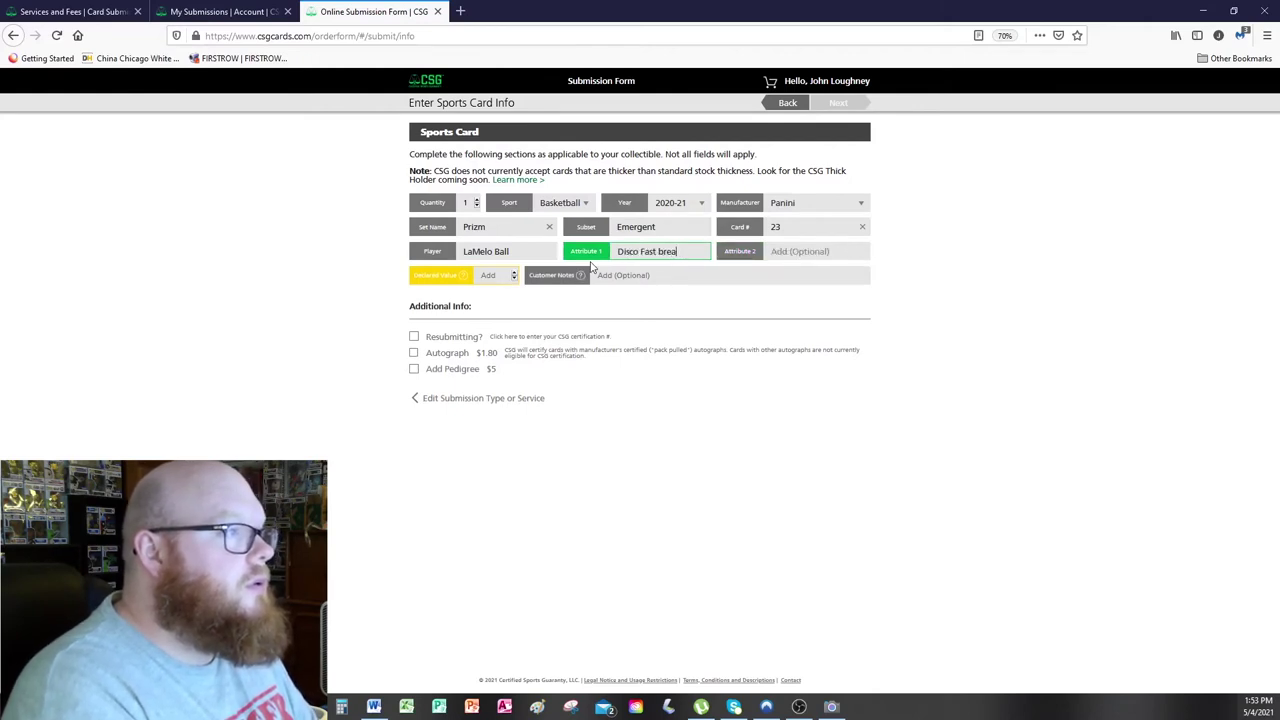
text( Break)
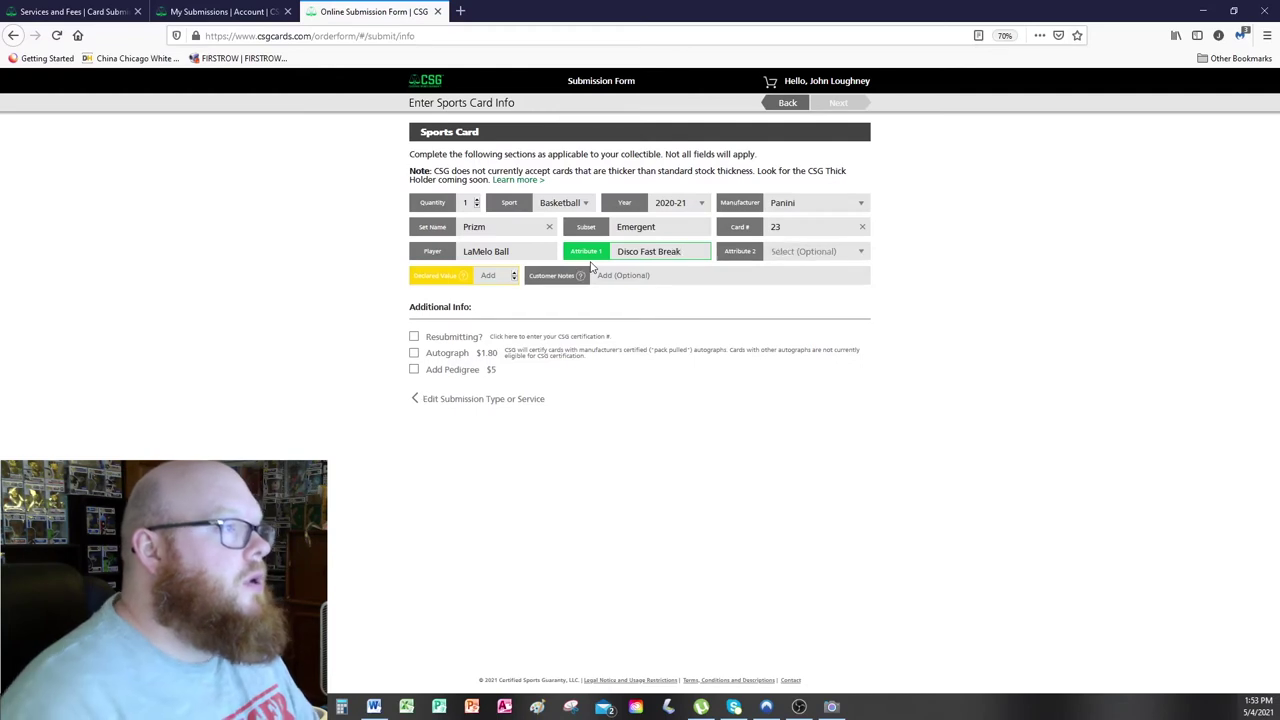
click(798, 252)
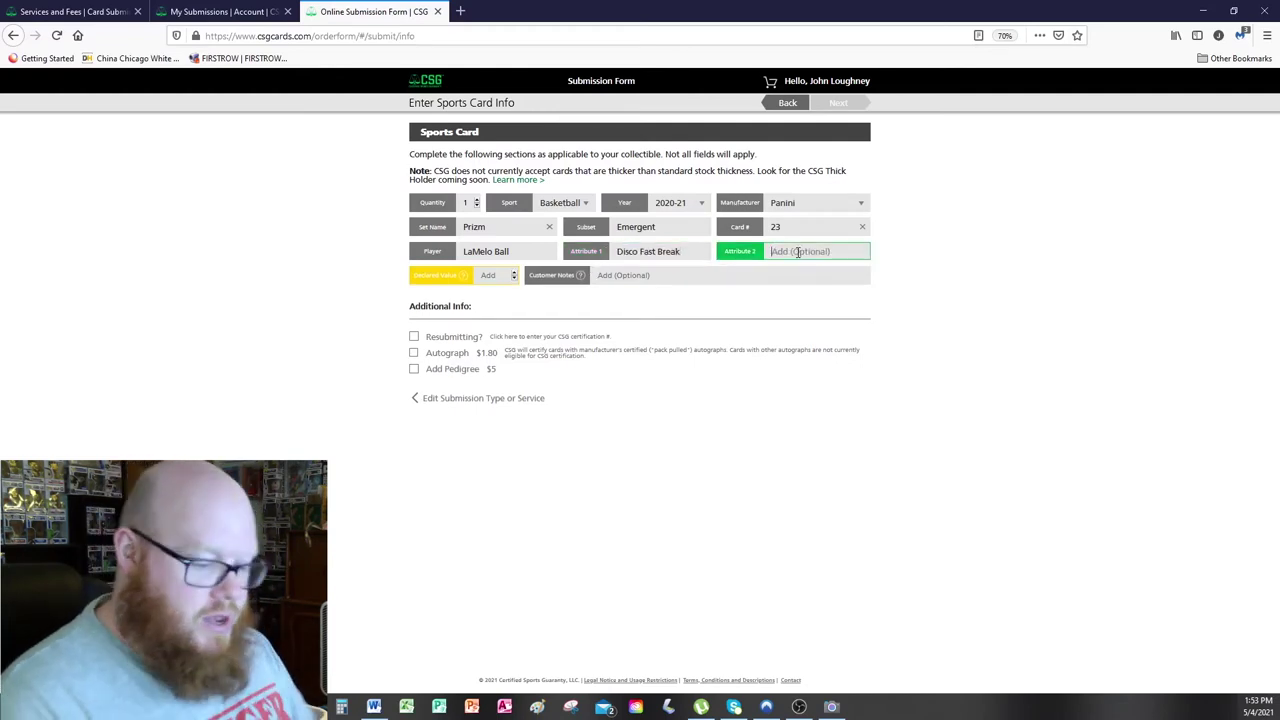
text(12/)
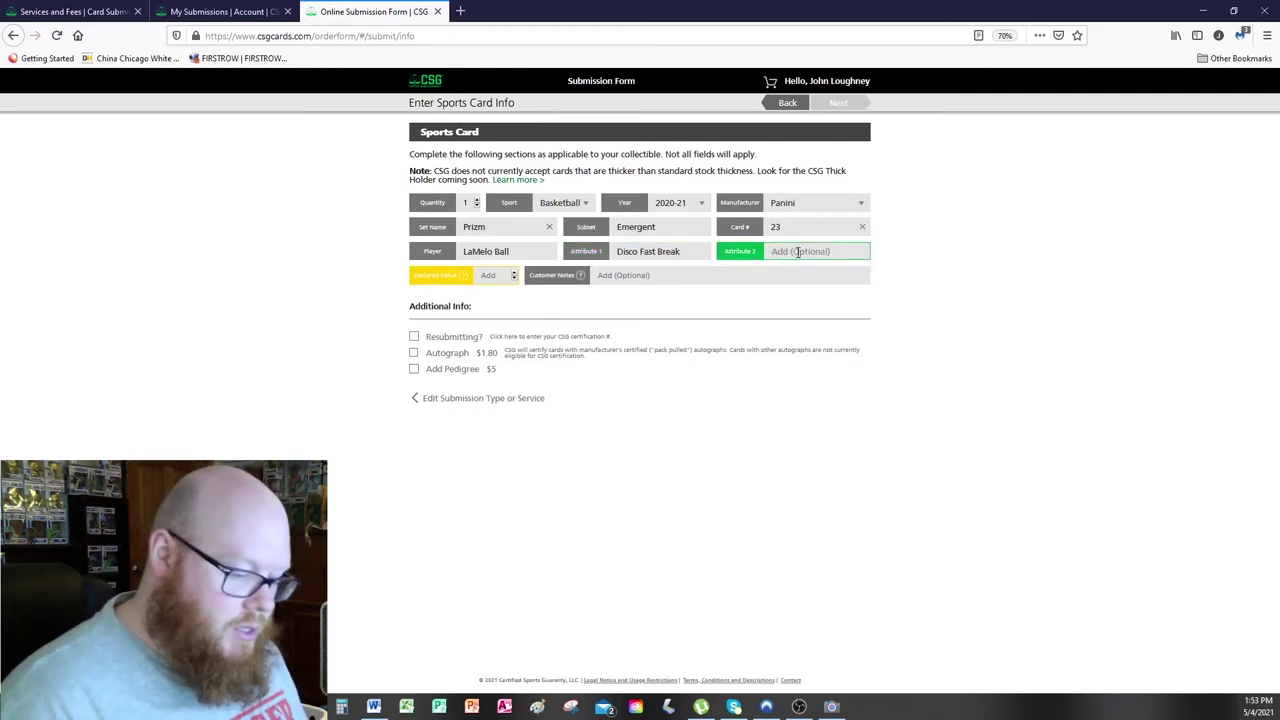
text(58)
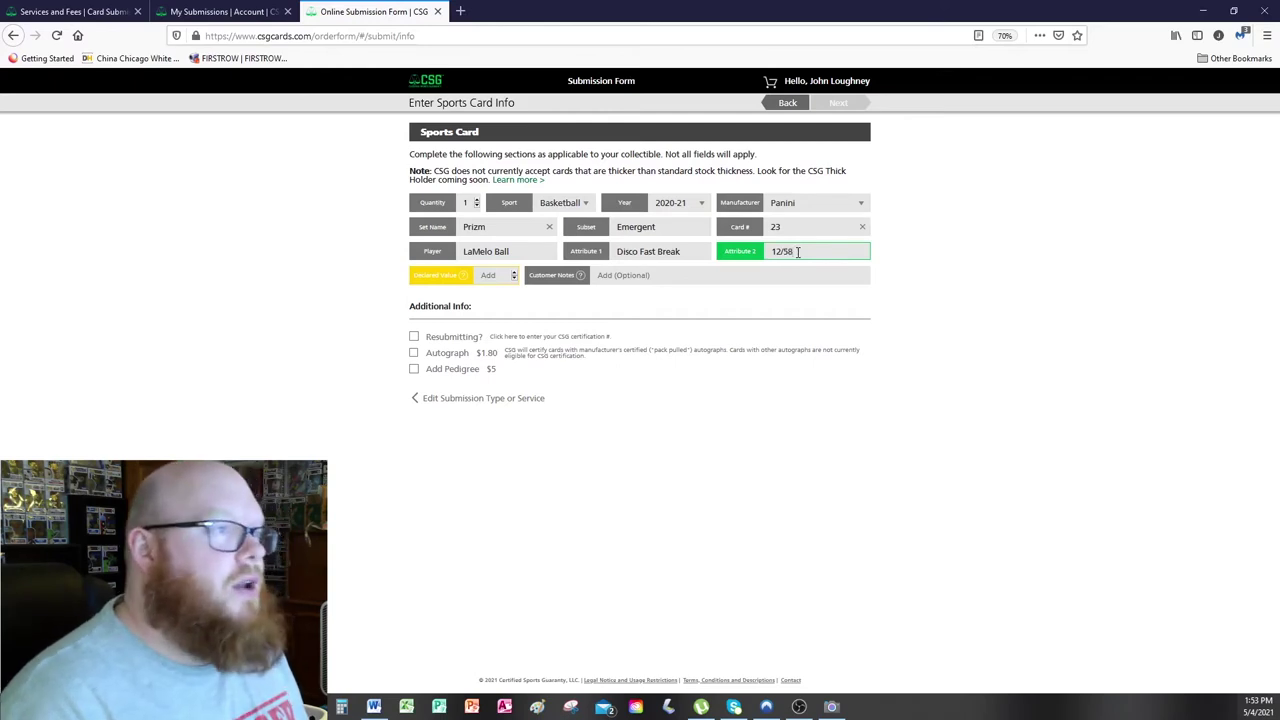
Clear the card's first and second attributes.
click(682, 274)
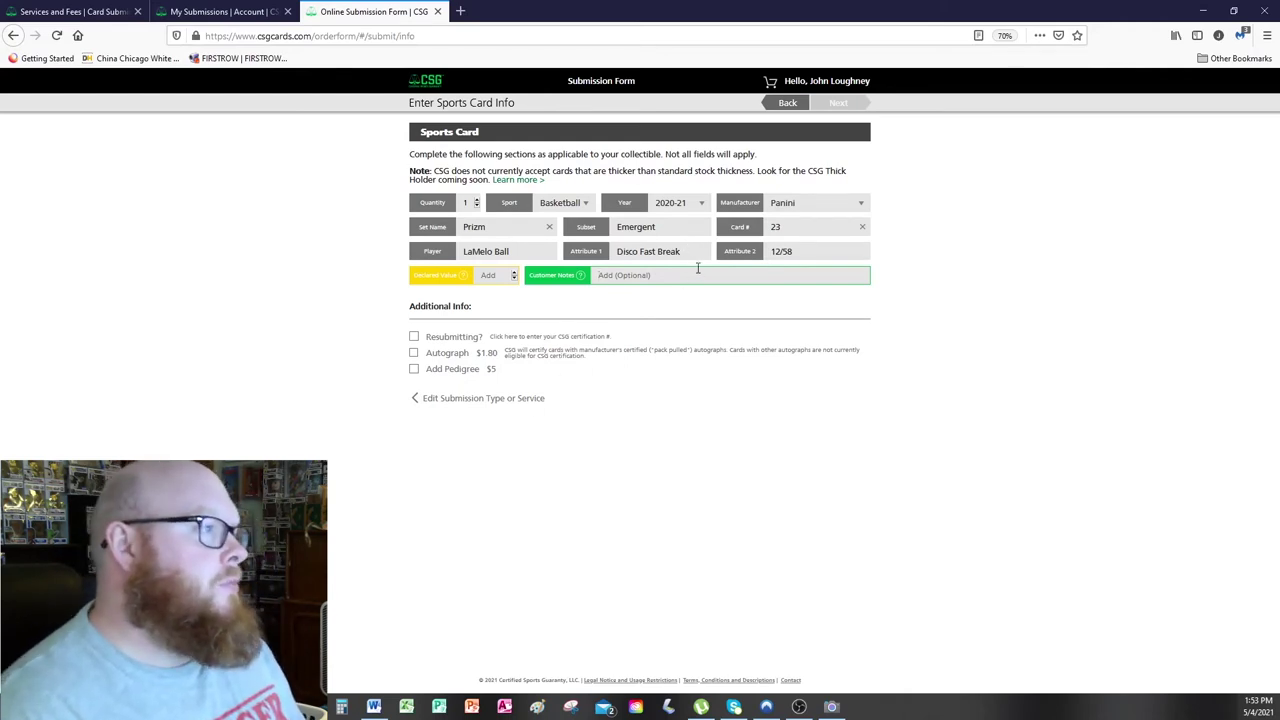
drag(700, 251, 560, 258)
key(BackSpace)
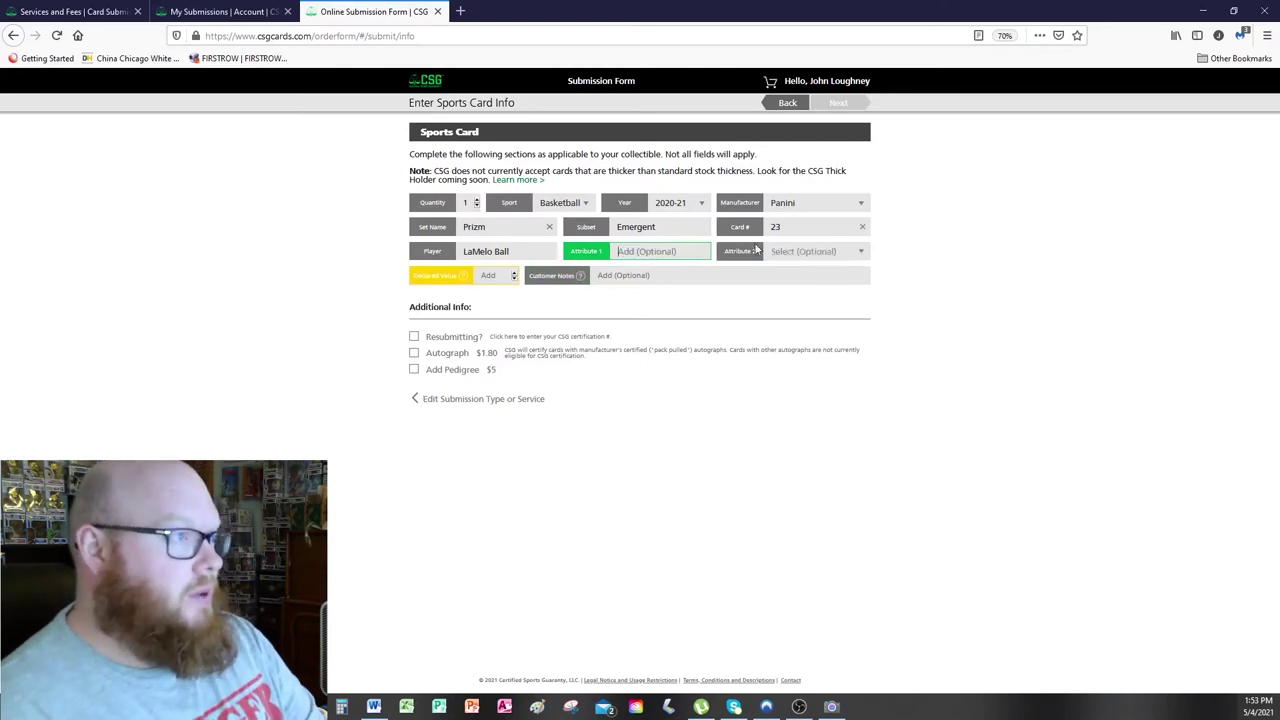
click(826, 251)
Set the card's declared value to 150 and continue to the grading tier selection.
click(490, 275)
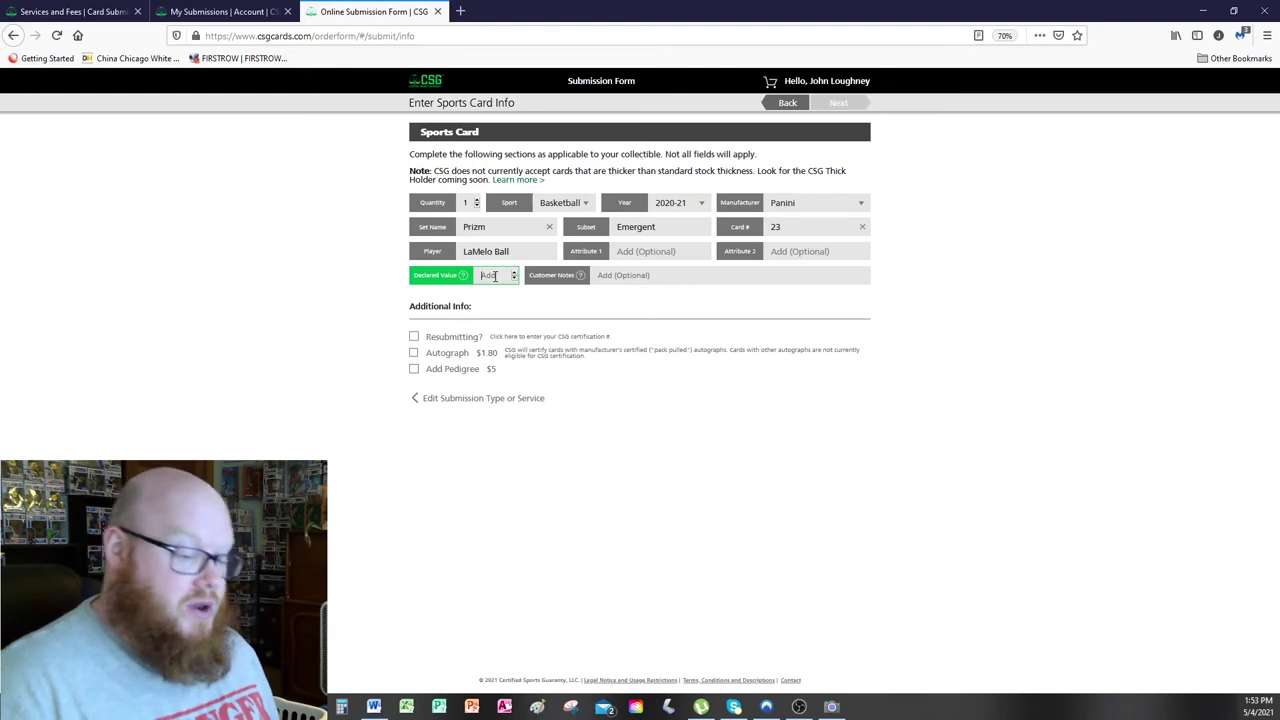
text(50)
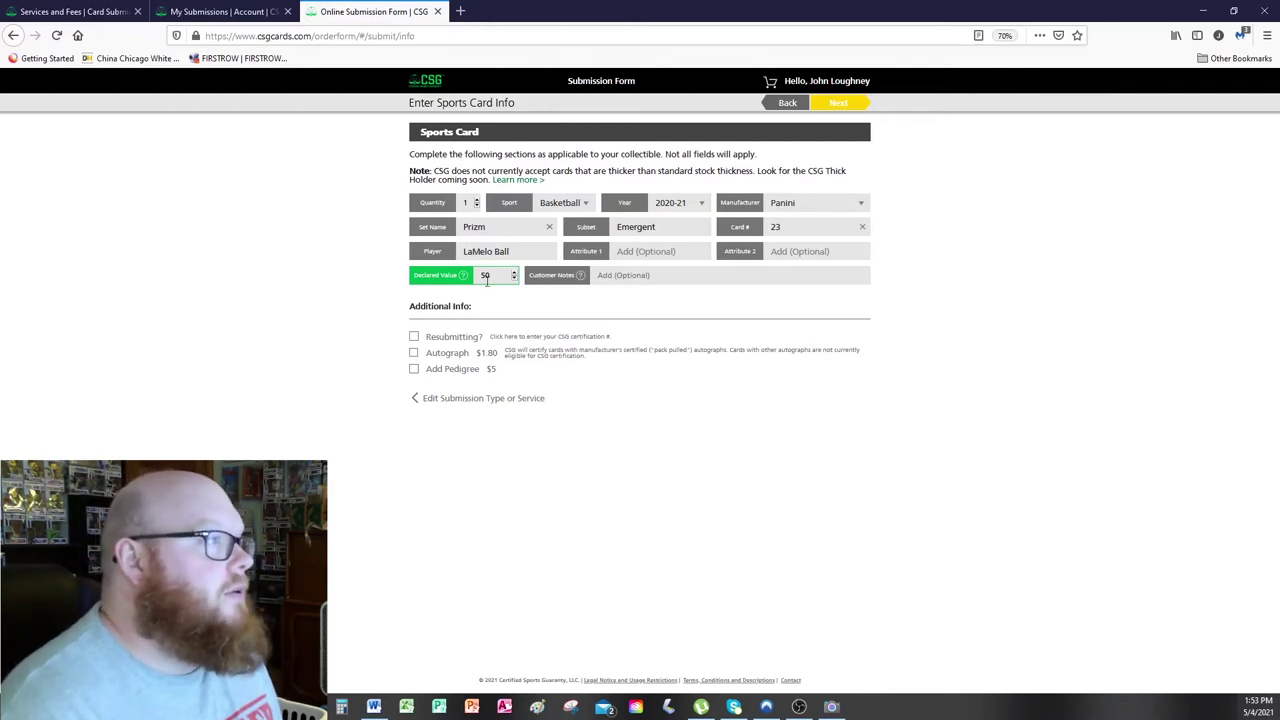
key(BackSpace)
key(BackSpace)
text(150)
click(912, 178)
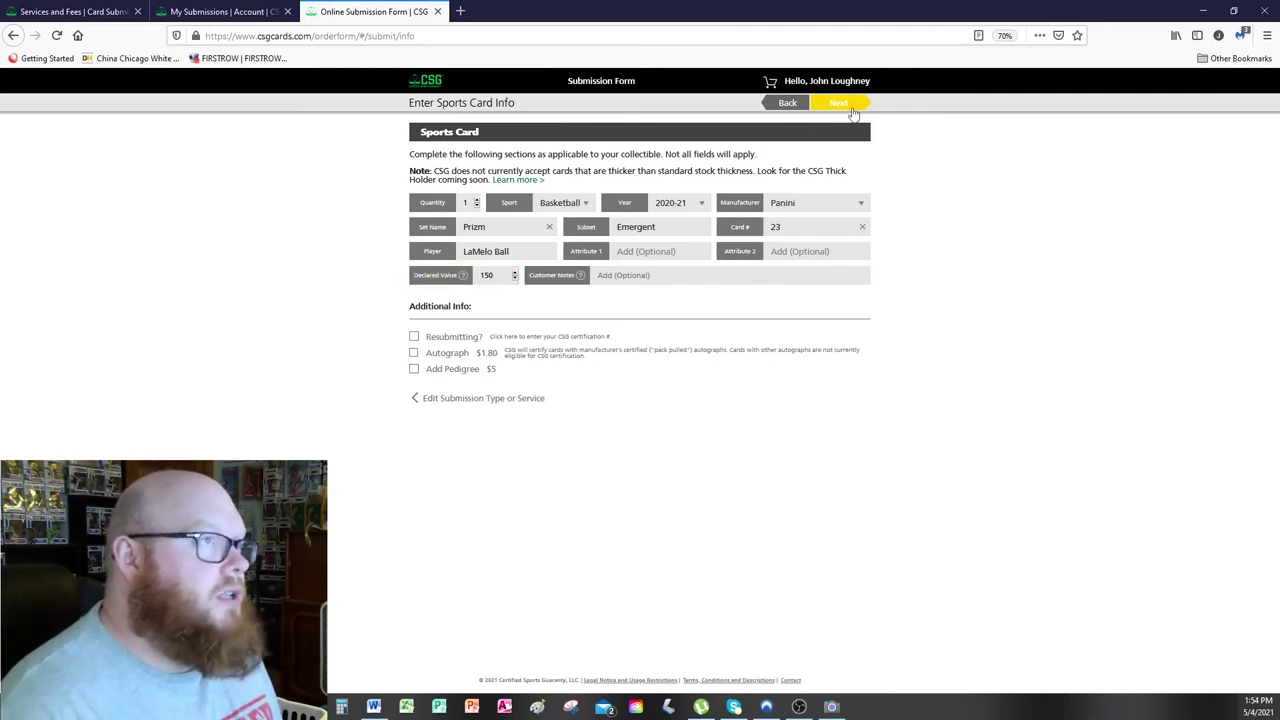
click(850, 106)
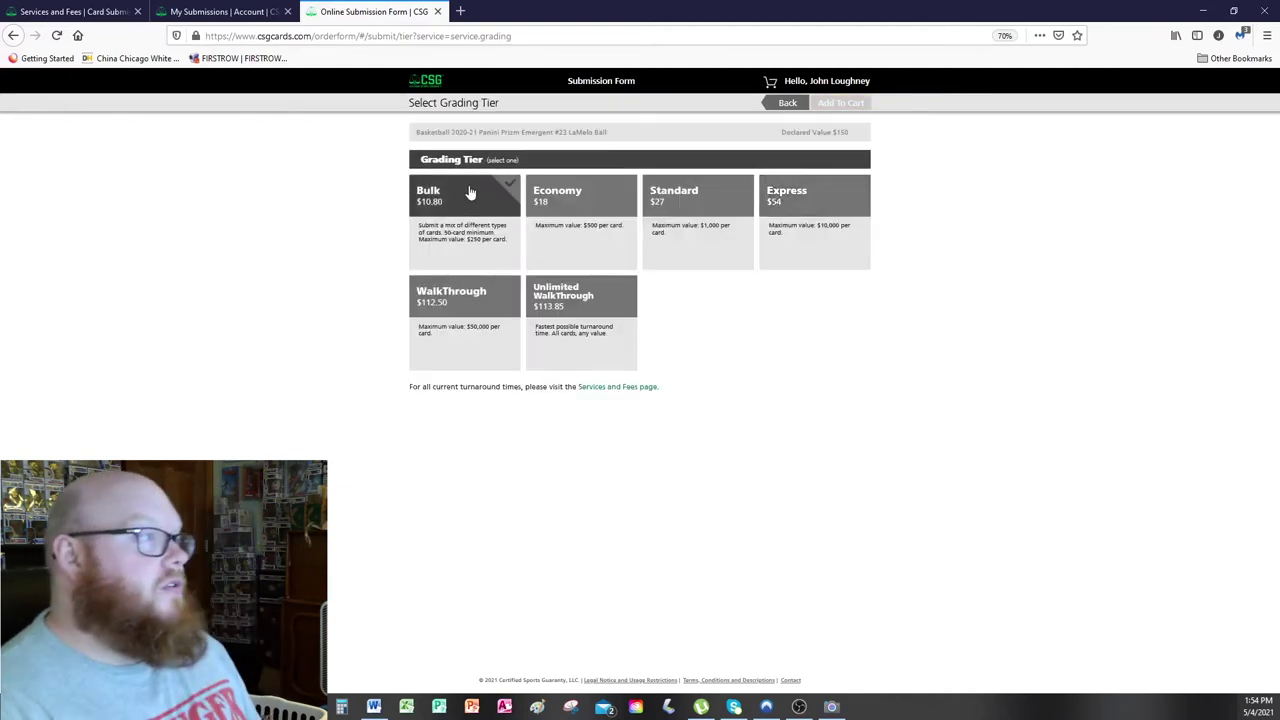
Choose the Bulk grading tier to show its options, and switch the selection to Economy.
click(463, 248)
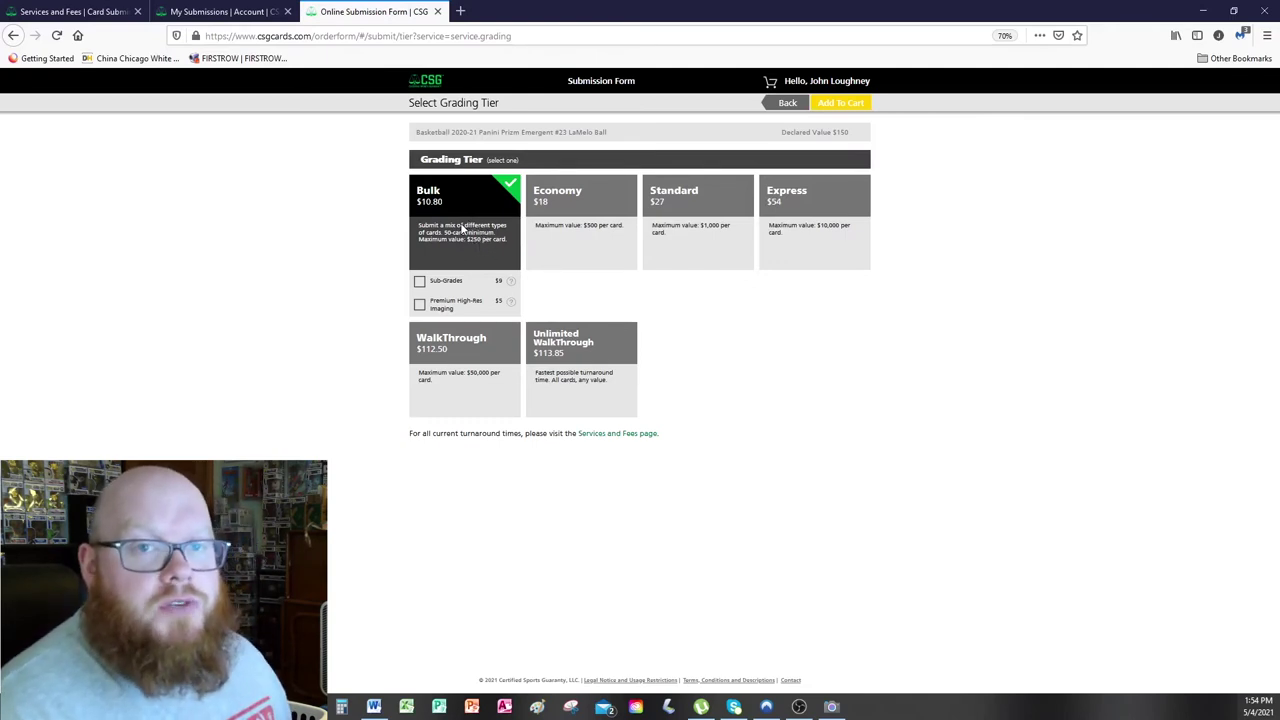
click(591, 197)
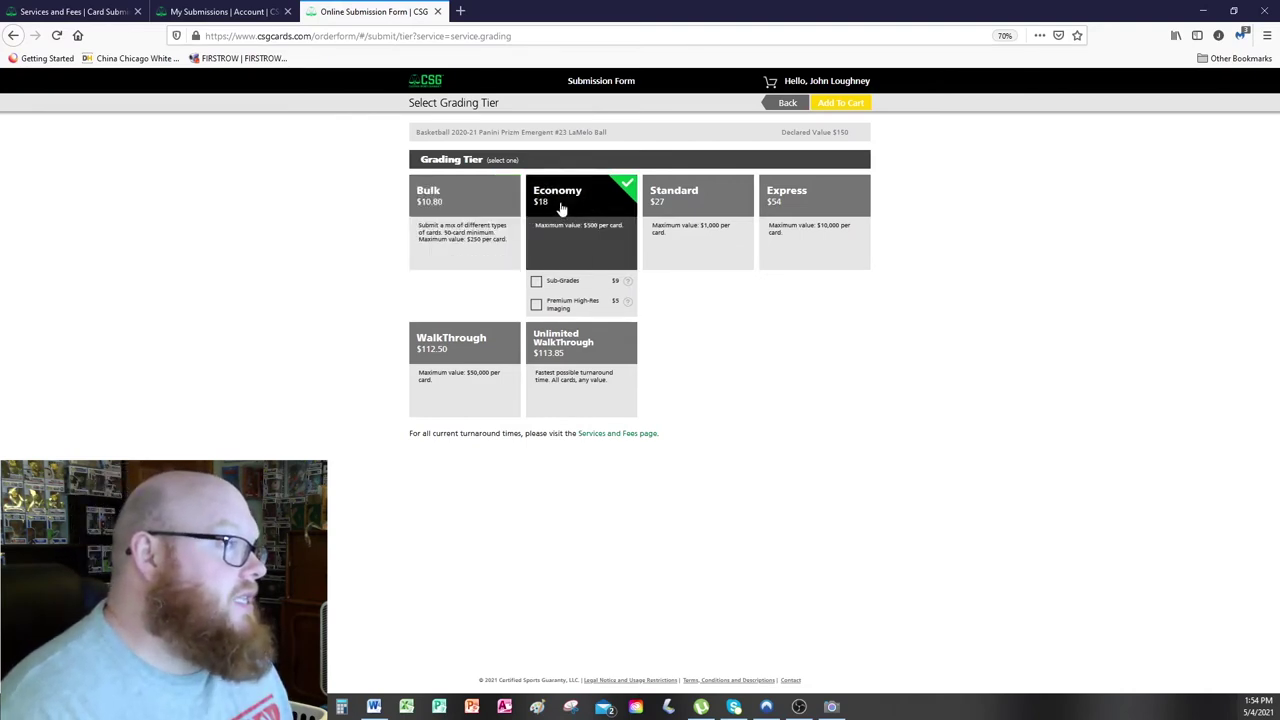
Switch the grading tier to Standard and review the tier fees and turnaround times on the Services & Fees page in a separate tab.
click(717, 201)
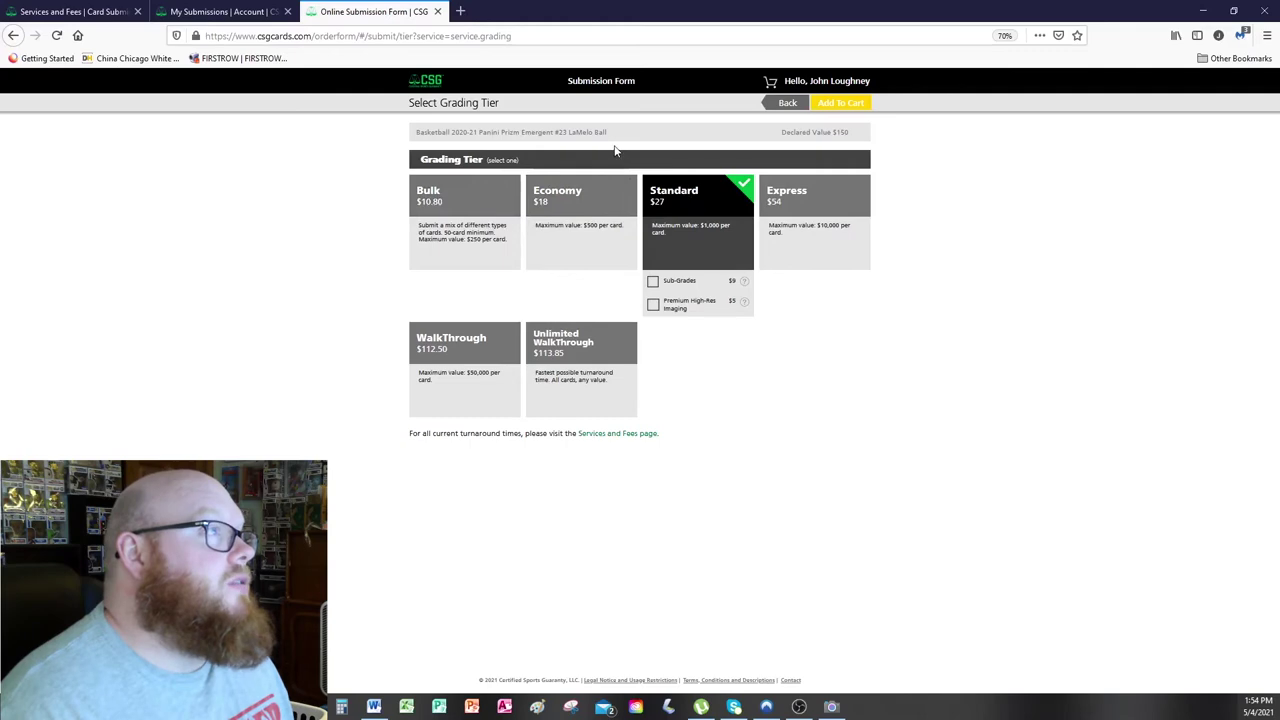
click(417, 80)
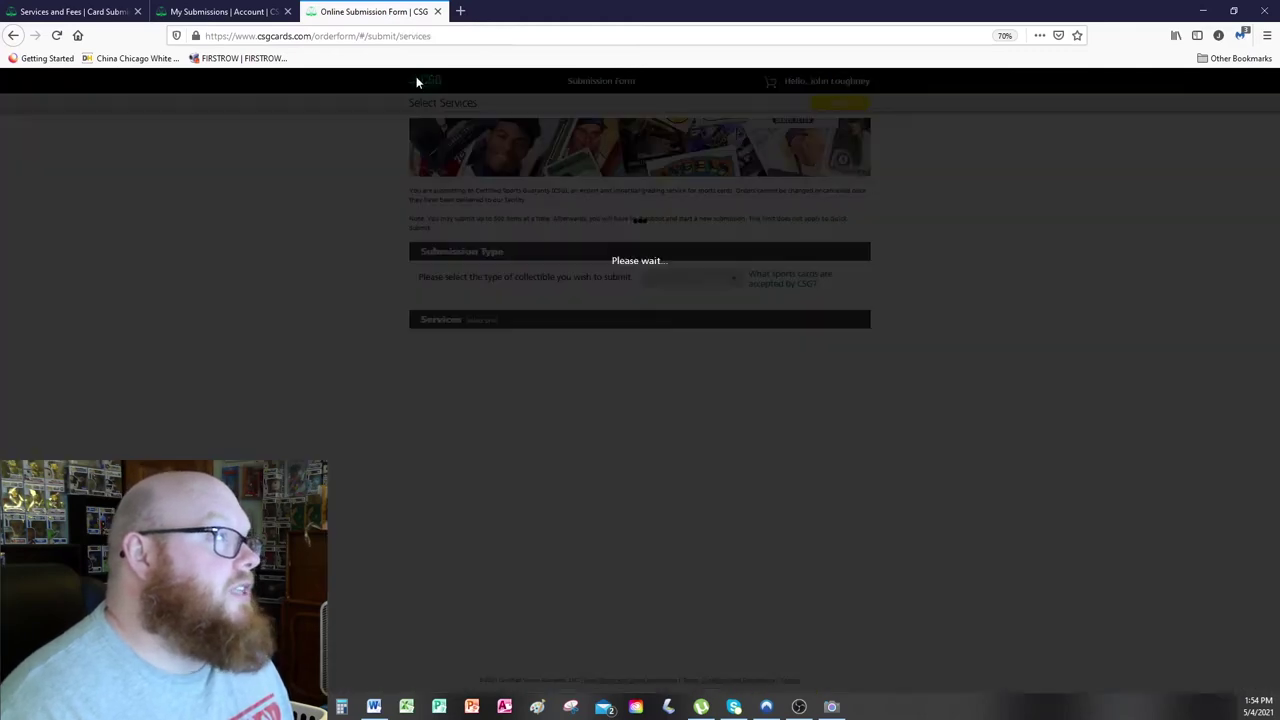
click(225, 11)
mouse_move(550, 119)
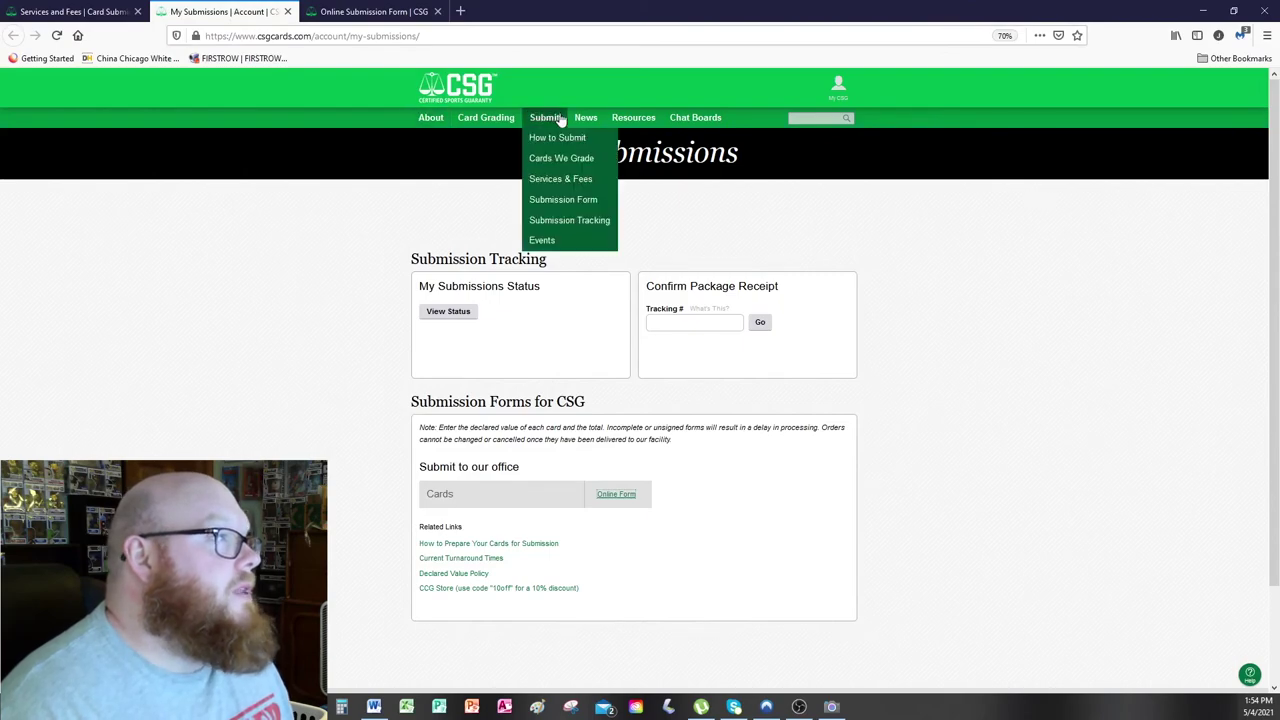
middle_click(578, 186)
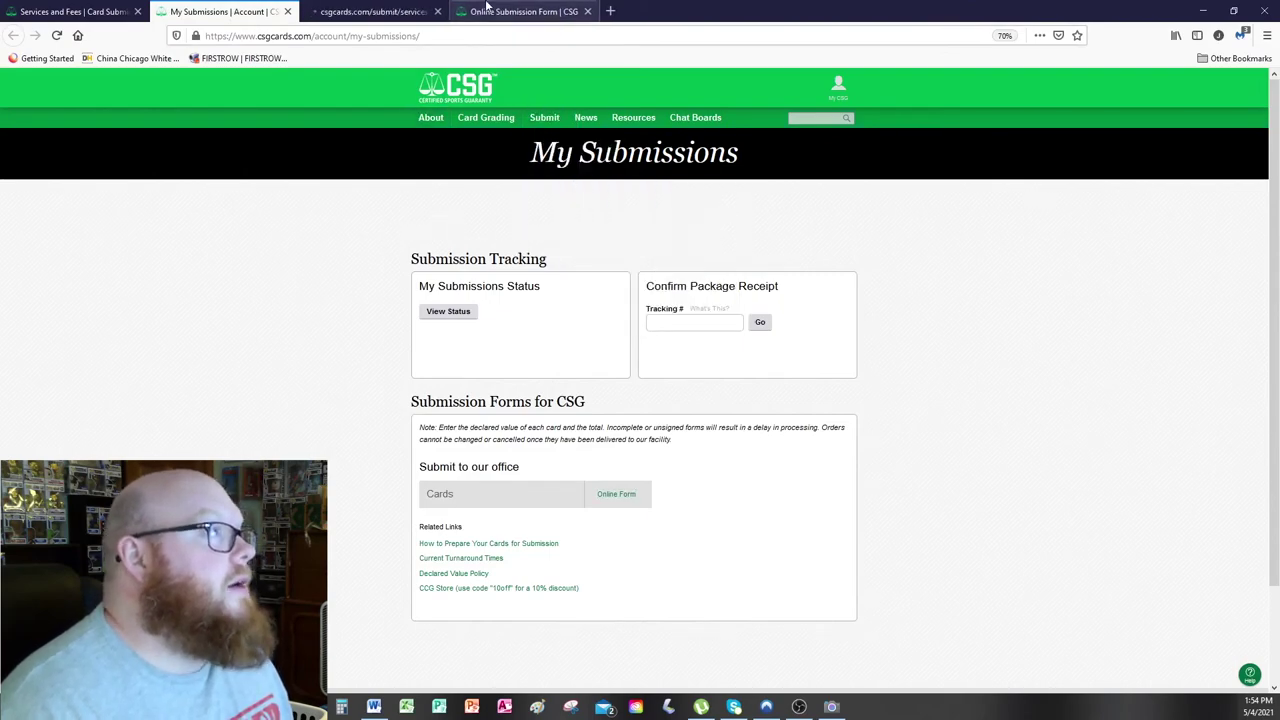
click(490, 11)
click(396, 14)
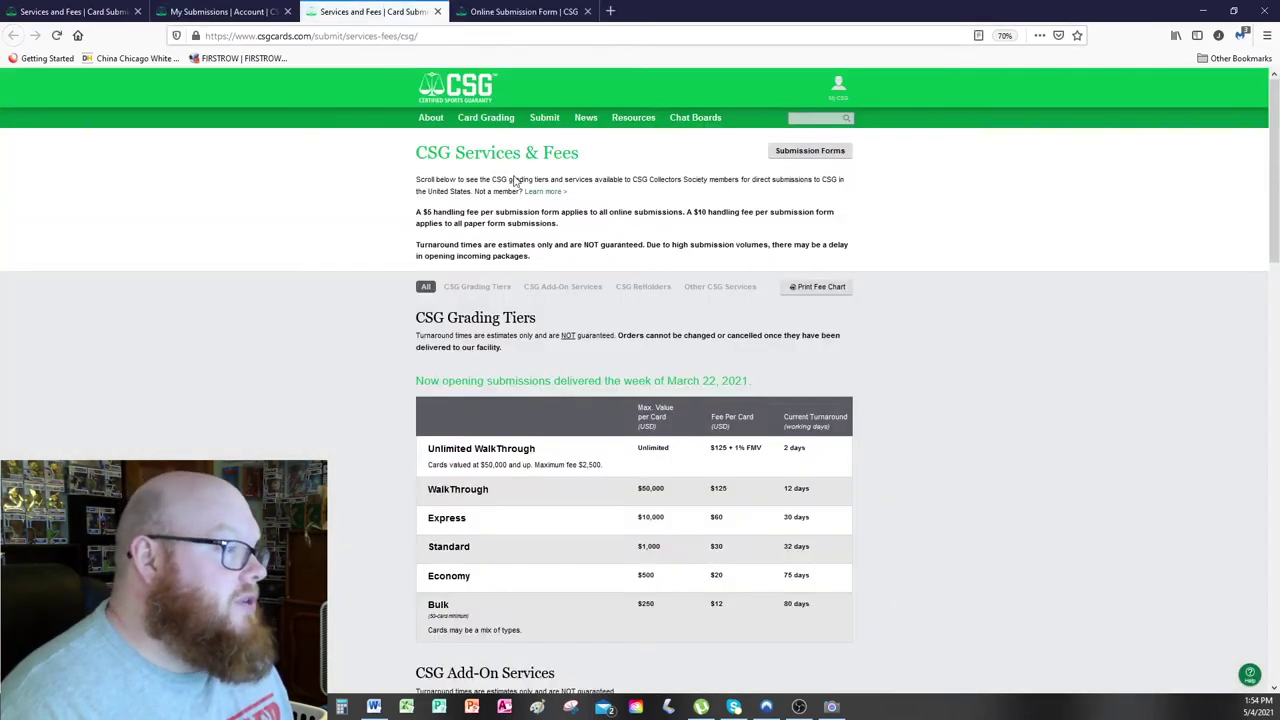
scroll(515, 180, down, 3)
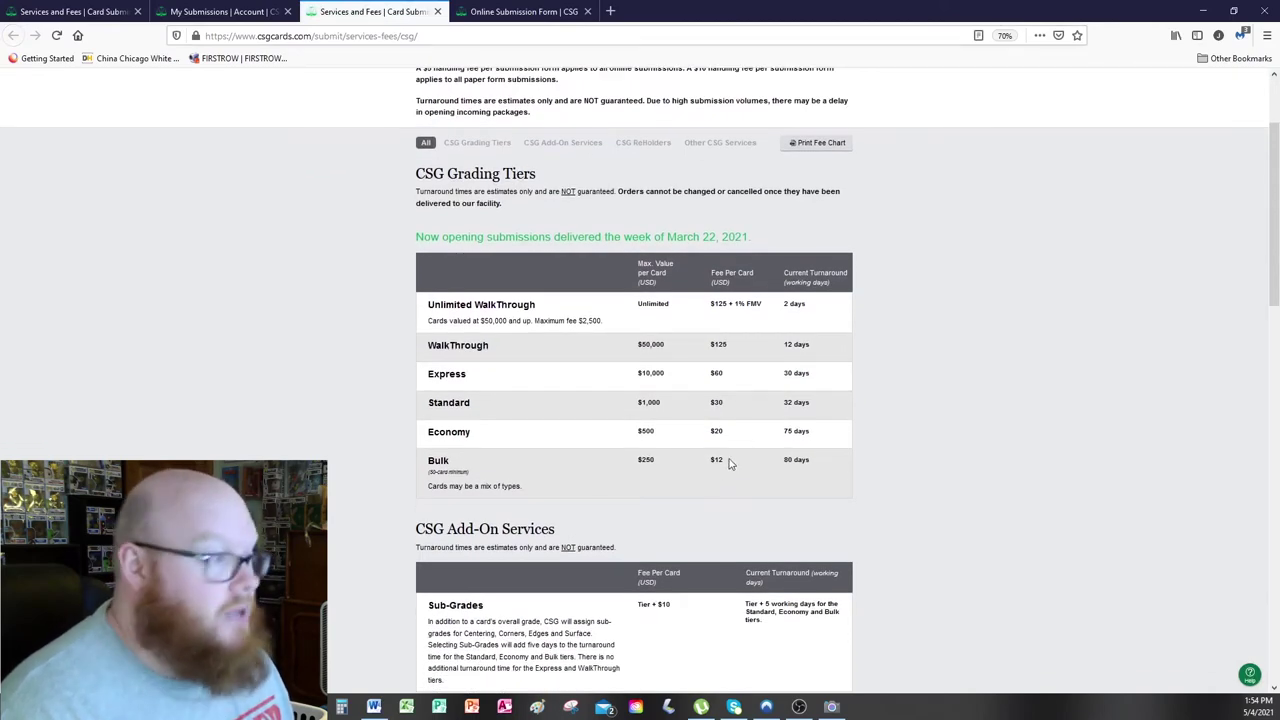
click(511, 10)
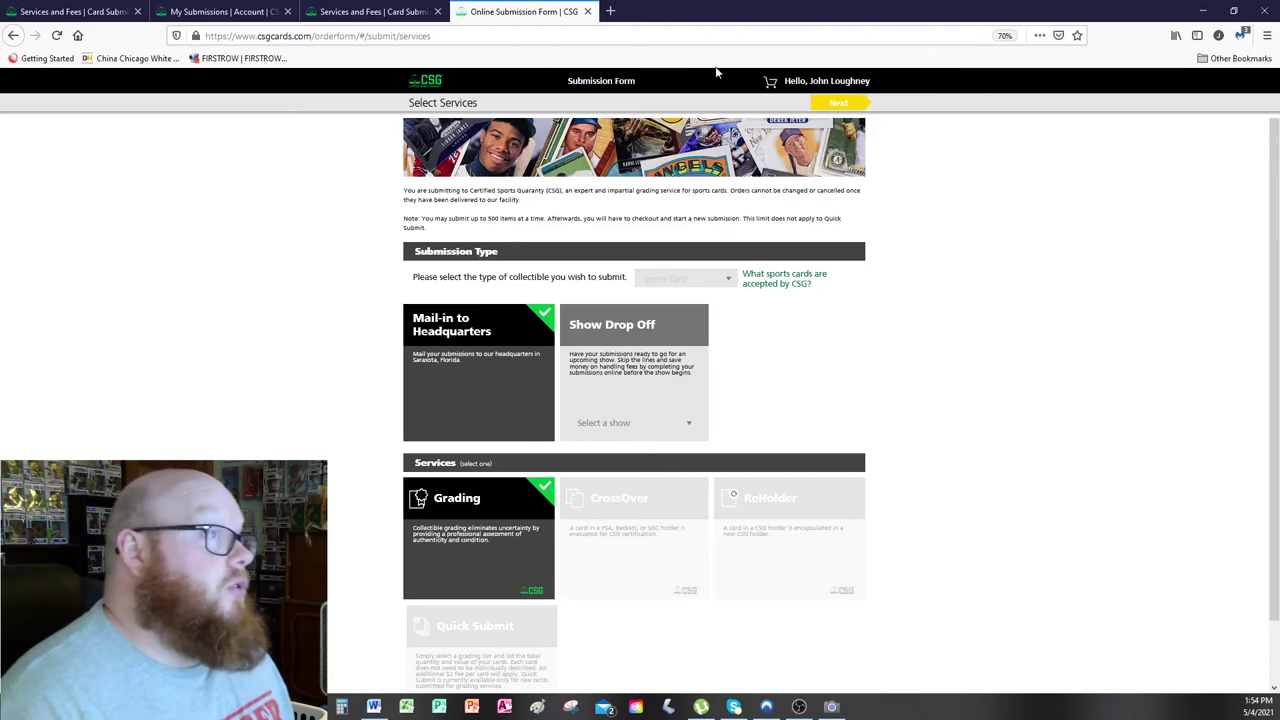
Accept the holder-removal waiver for the Grading service and continue past the LaMelo Ball card details to grading tier selection.
click(826, 103)
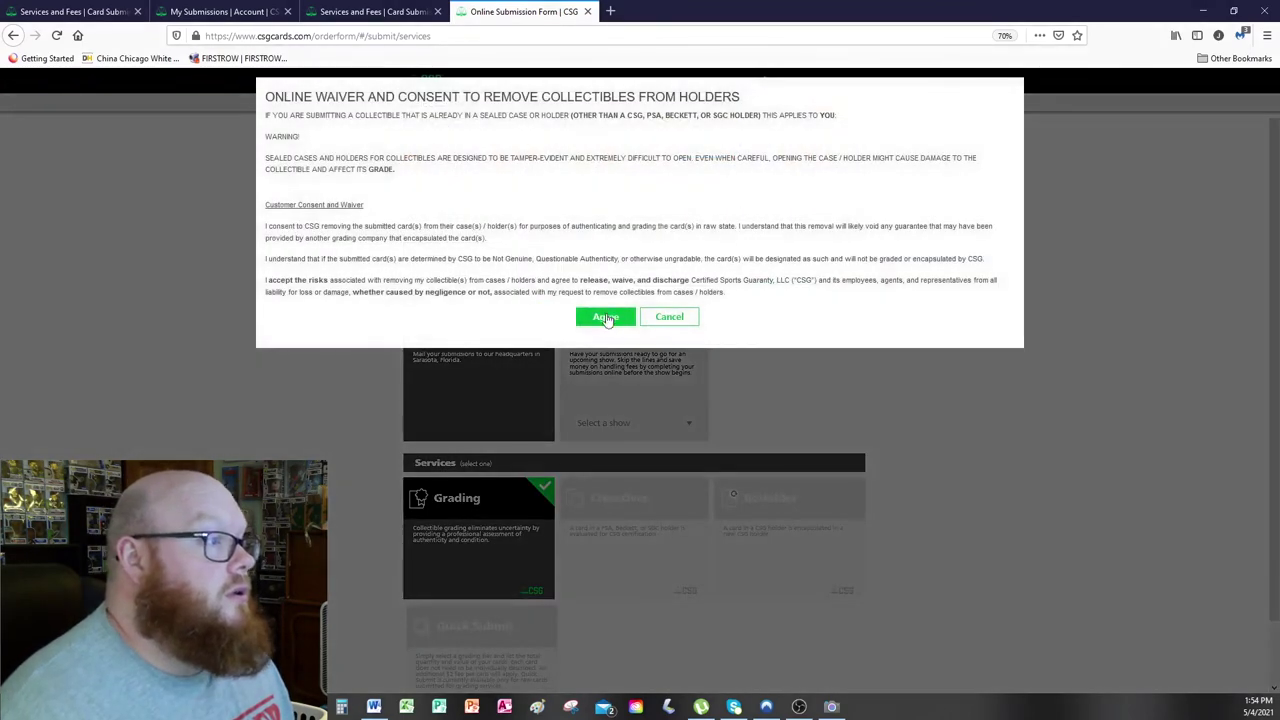
click(606, 318)
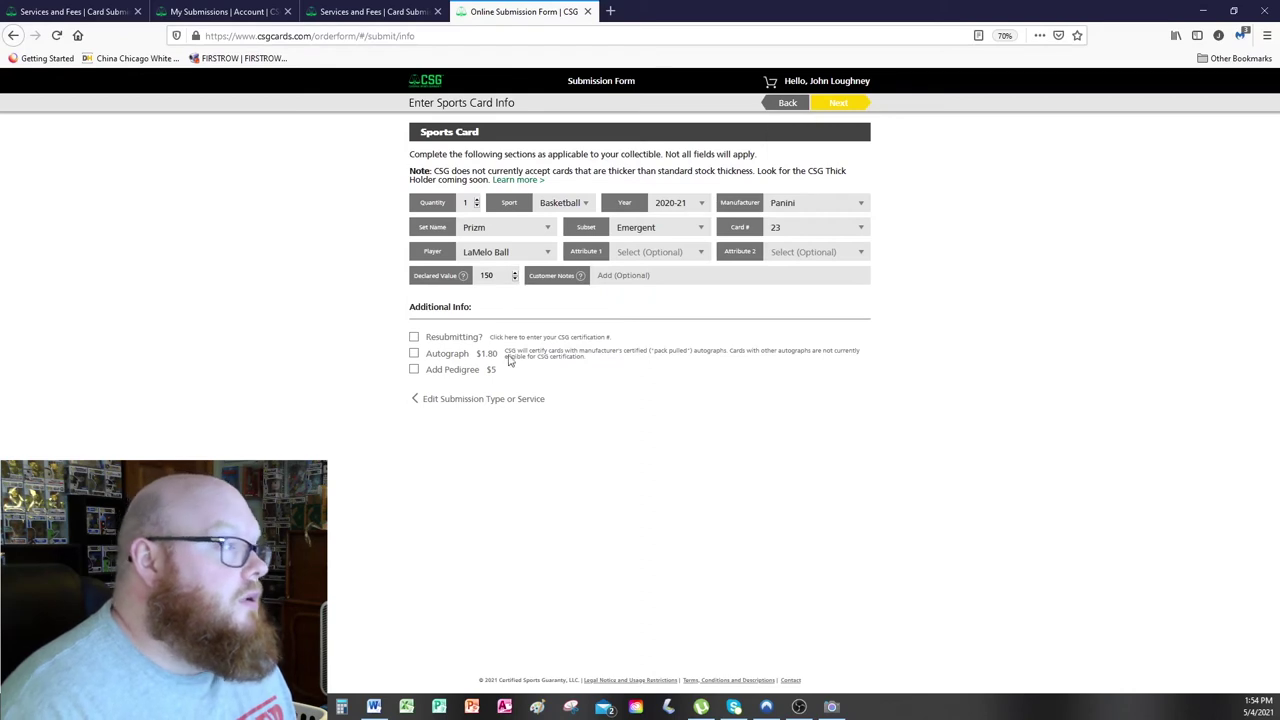
click(414, 355)
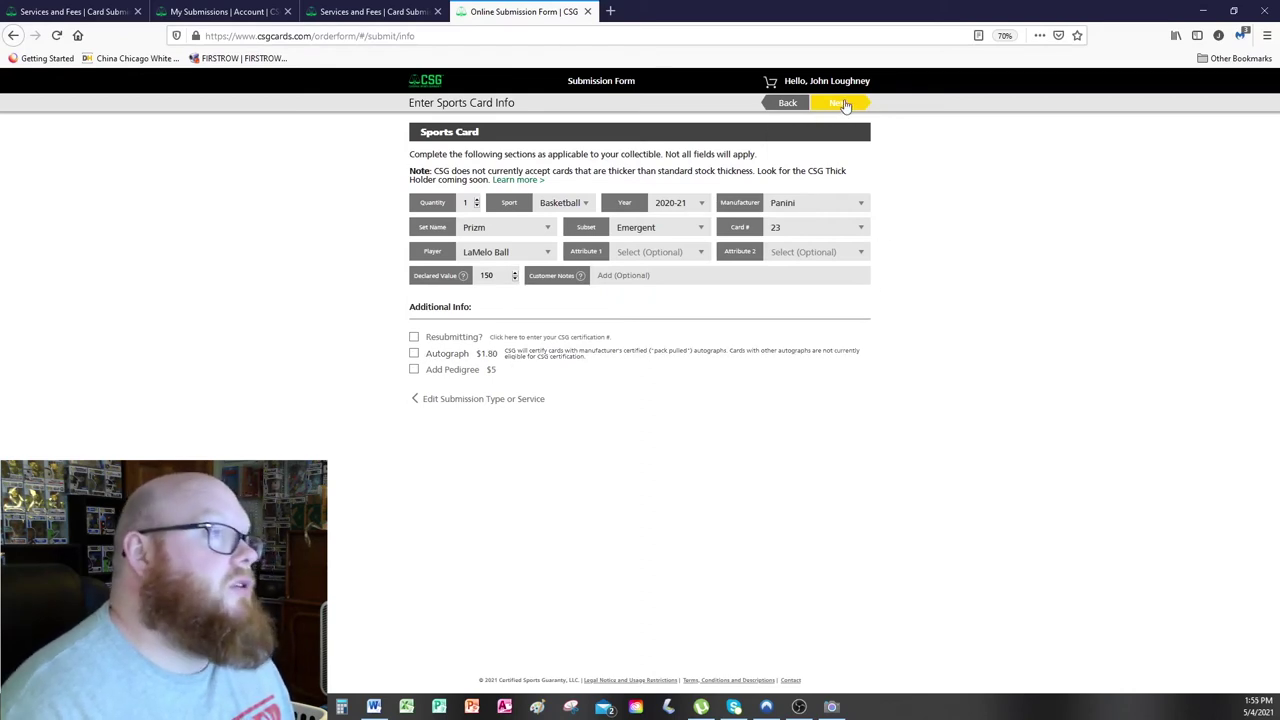
click(847, 103)
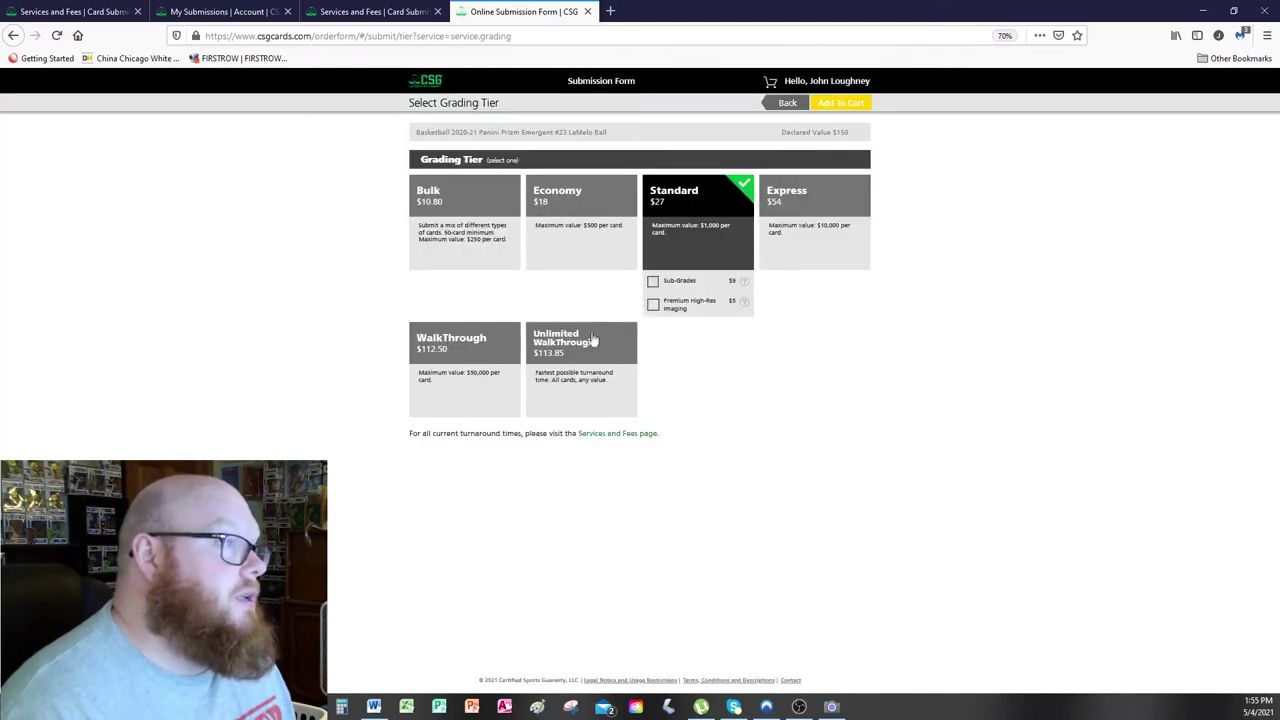
Choose the Economy grading tier with the Sub-Grades add-on and add the card to the cart.
click(461, 244)
click(568, 219)
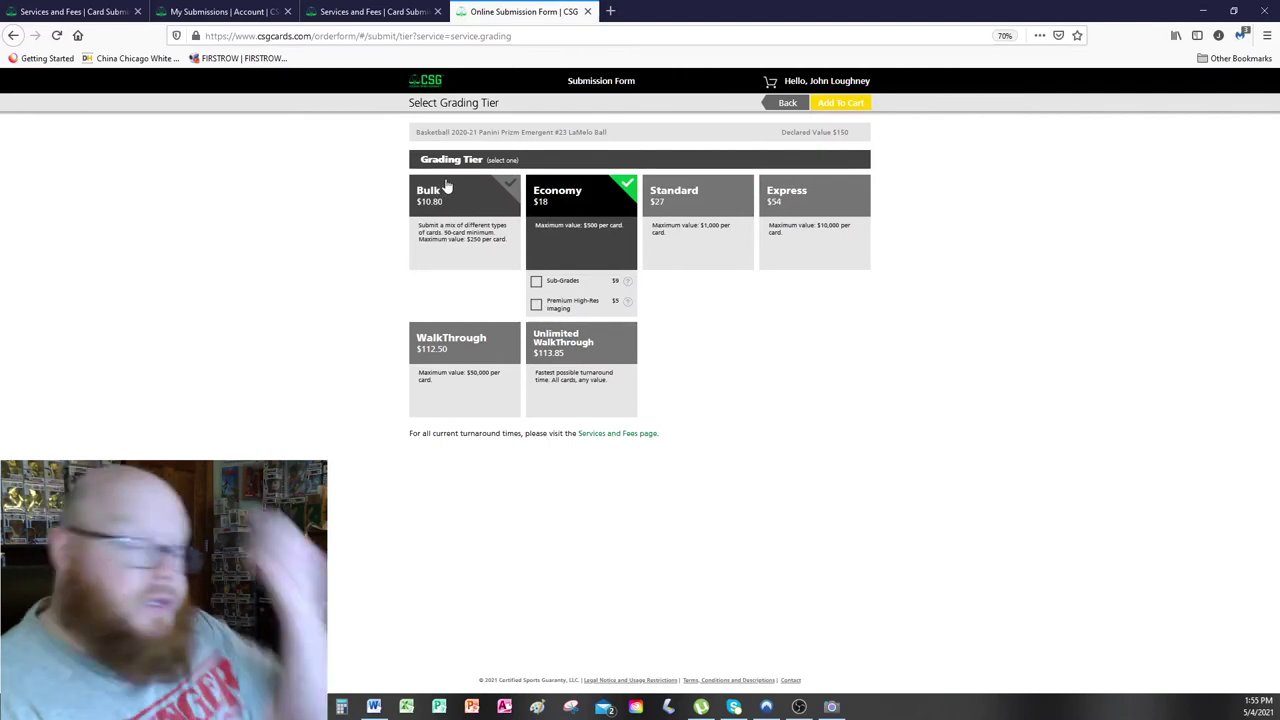
click(536, 284)
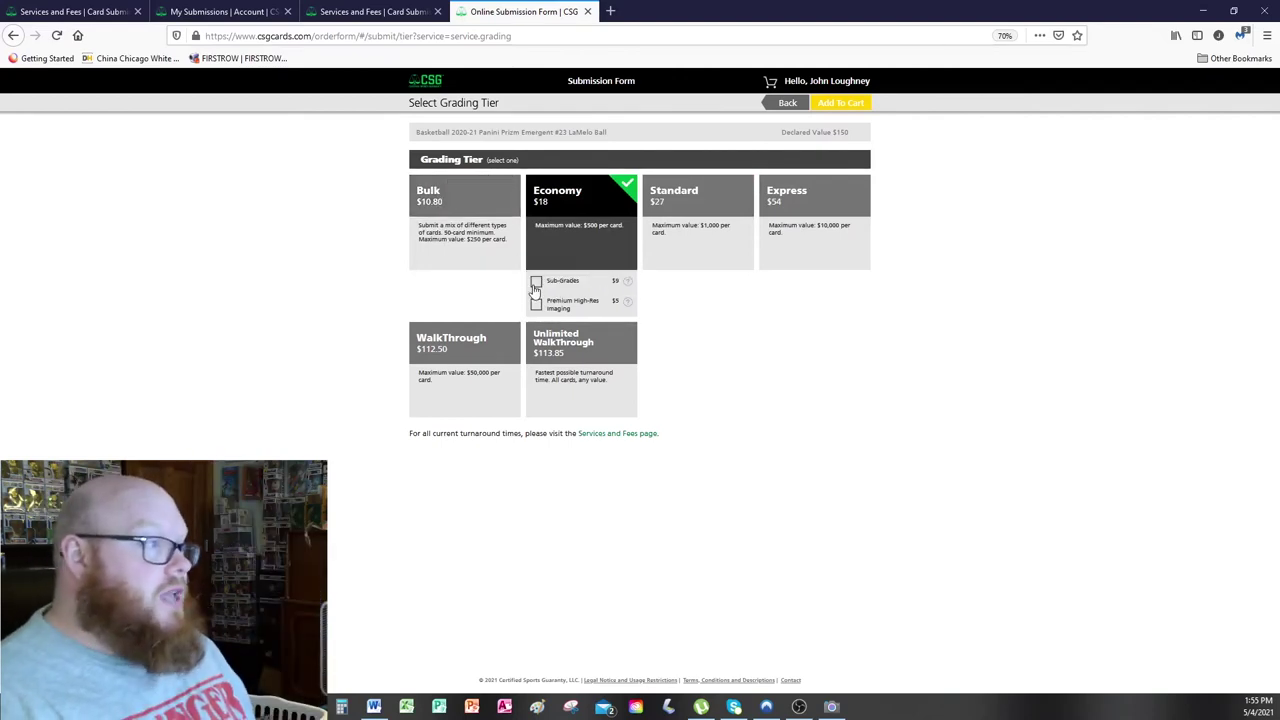
click(536, 283)
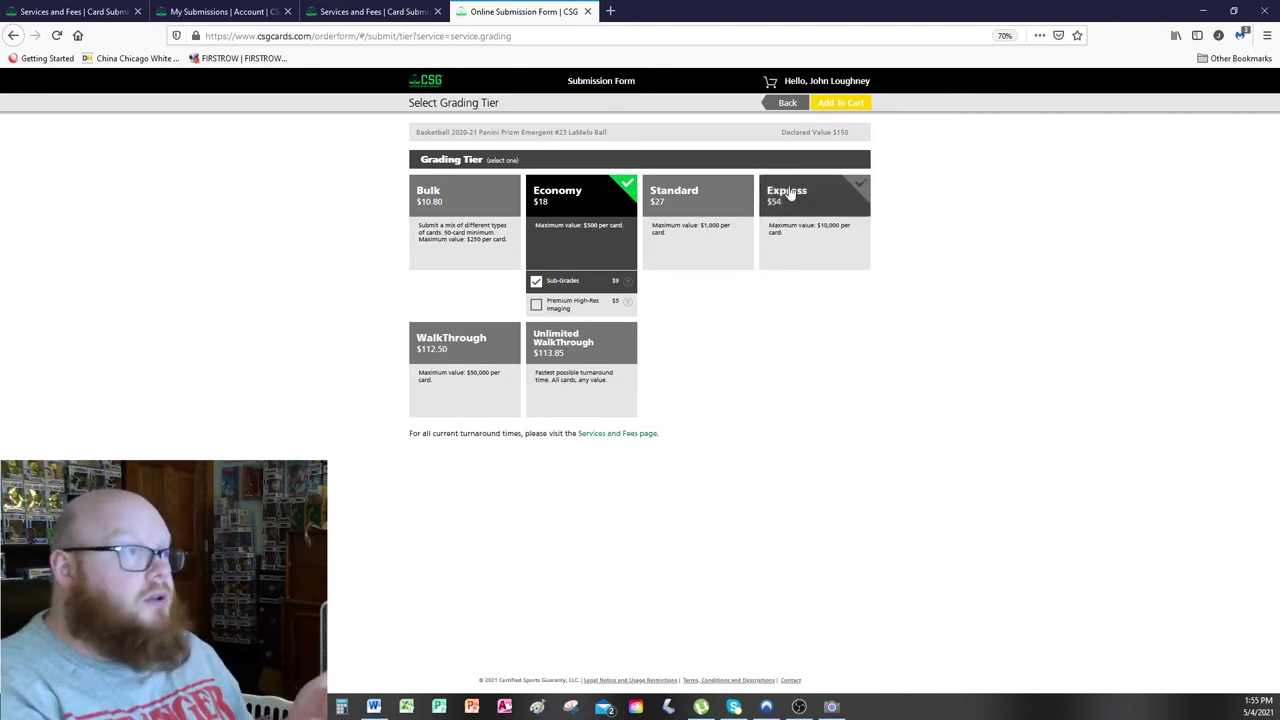
click(826, 106)
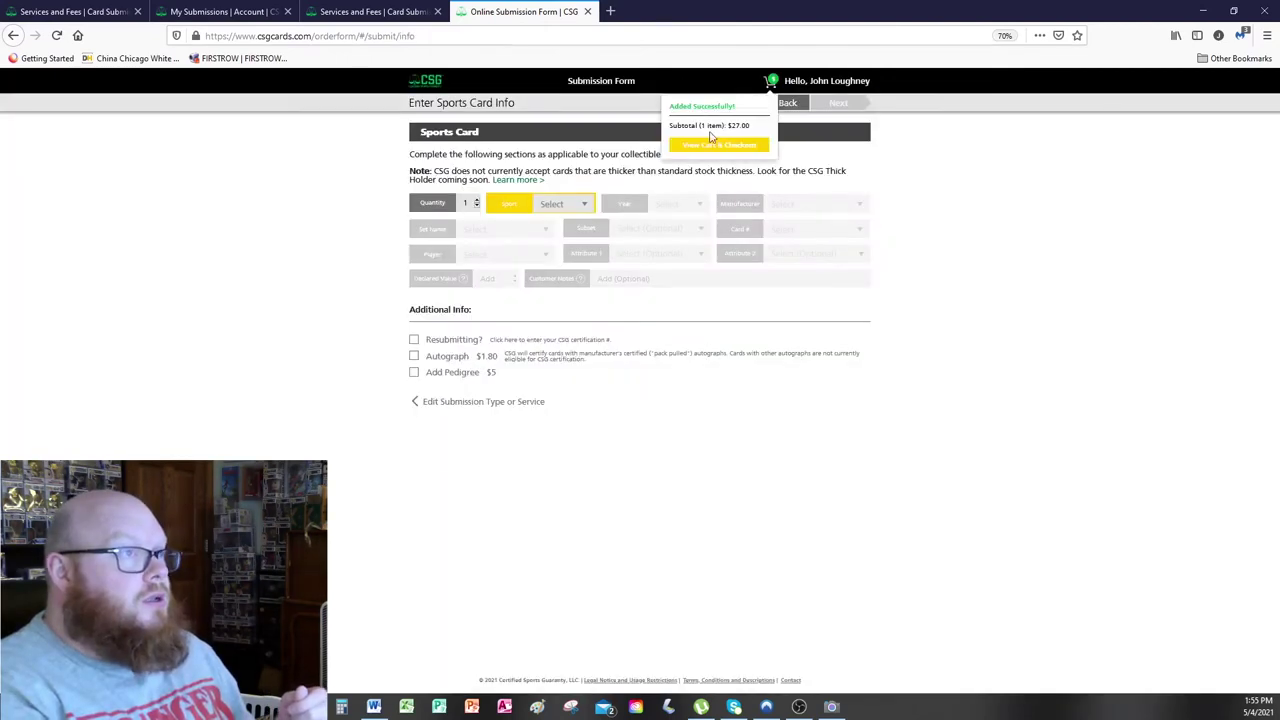
Review the cart, proceed to checkout and choose USPS as the return delivery method.
click(709, 146)
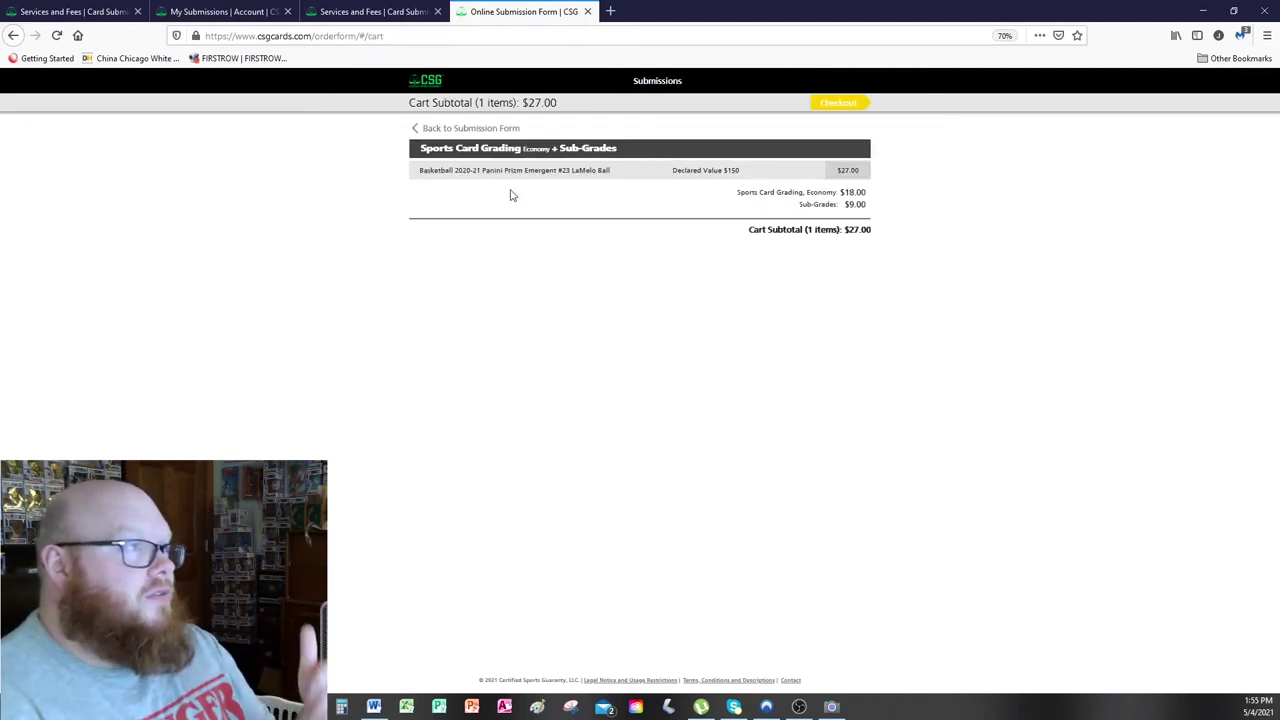
mouse_move(762, 174)
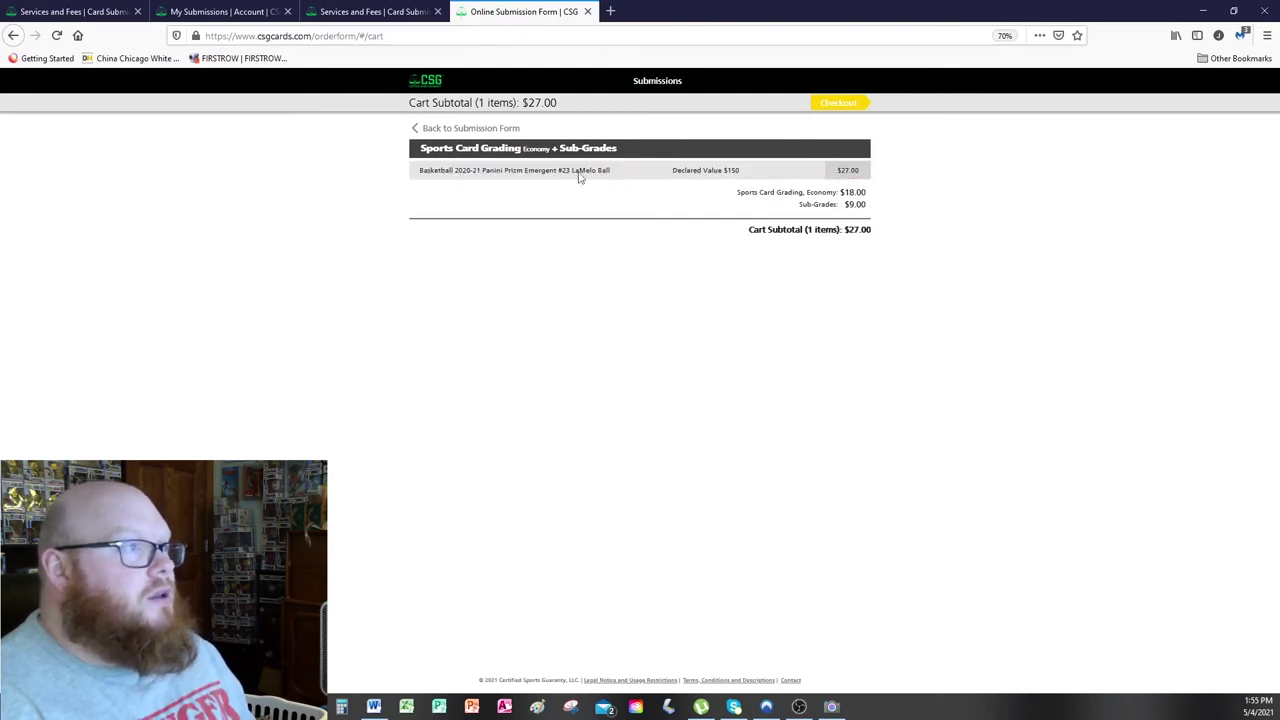
click(848, 104)
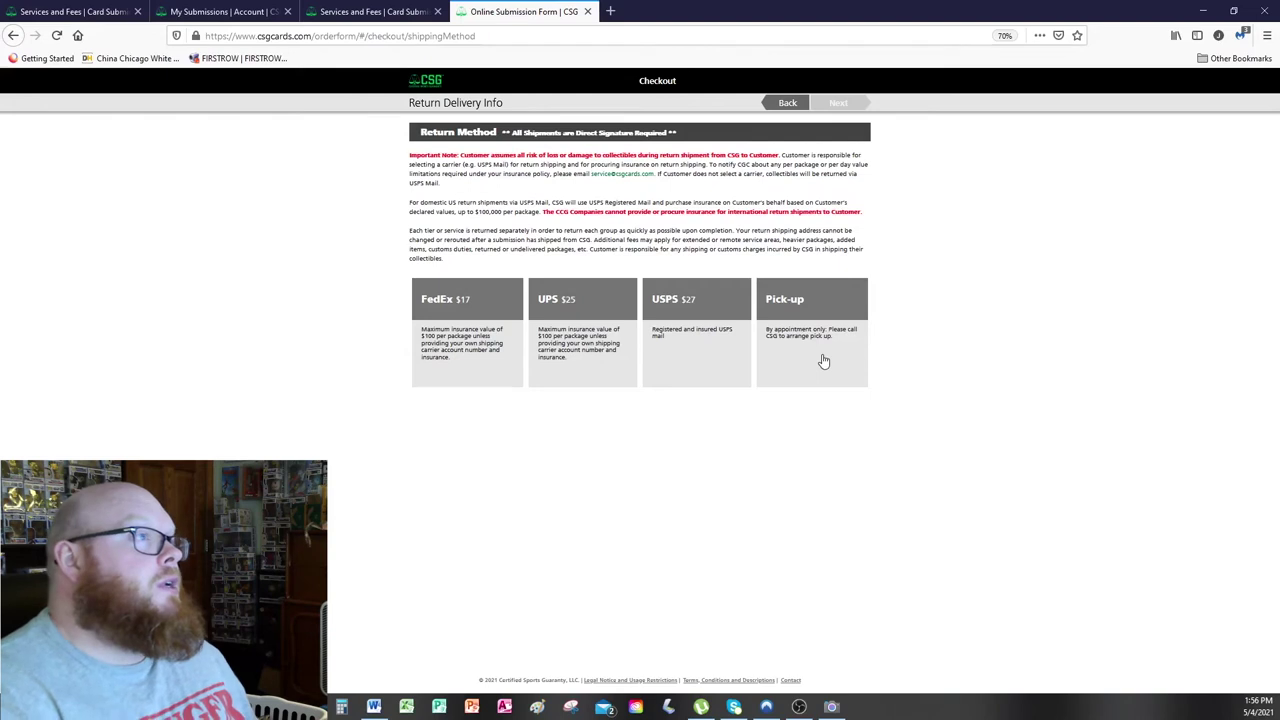
click(691, 344)
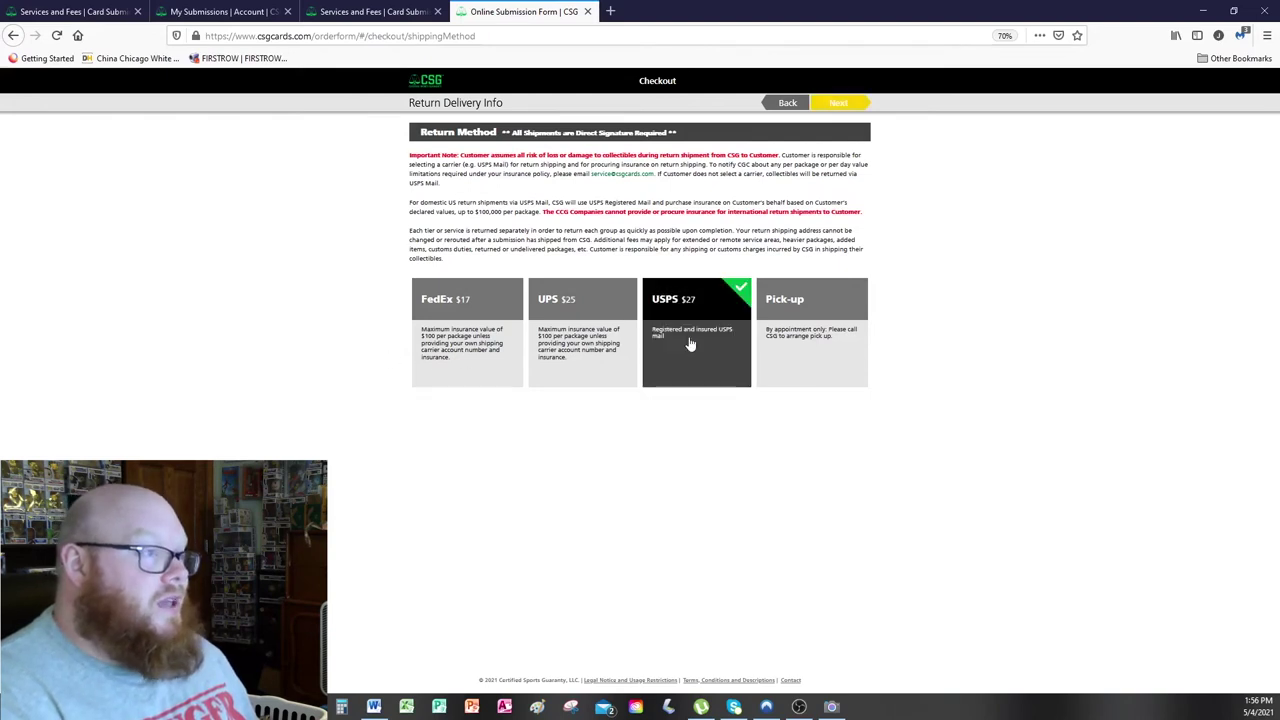
click(836, 104)
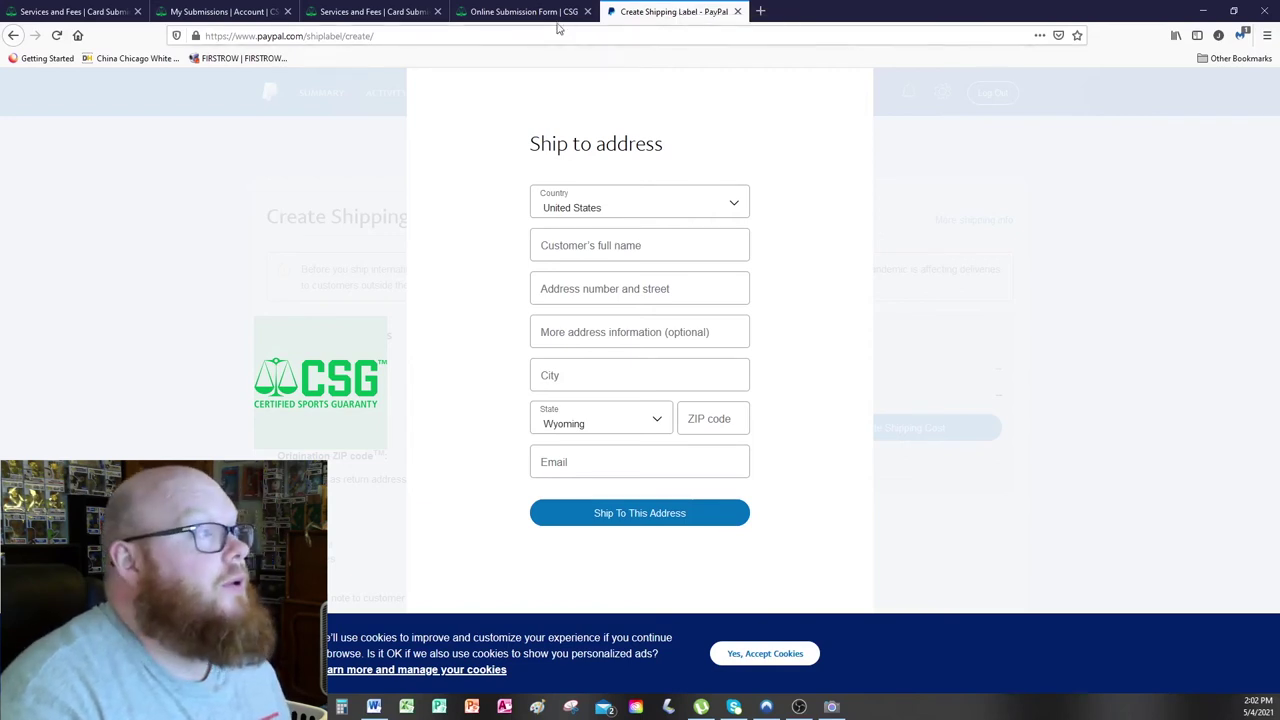
Open CSG's instructions for preparing cards for submission and find the mailing address for USPS shipments.
click(586, 250)
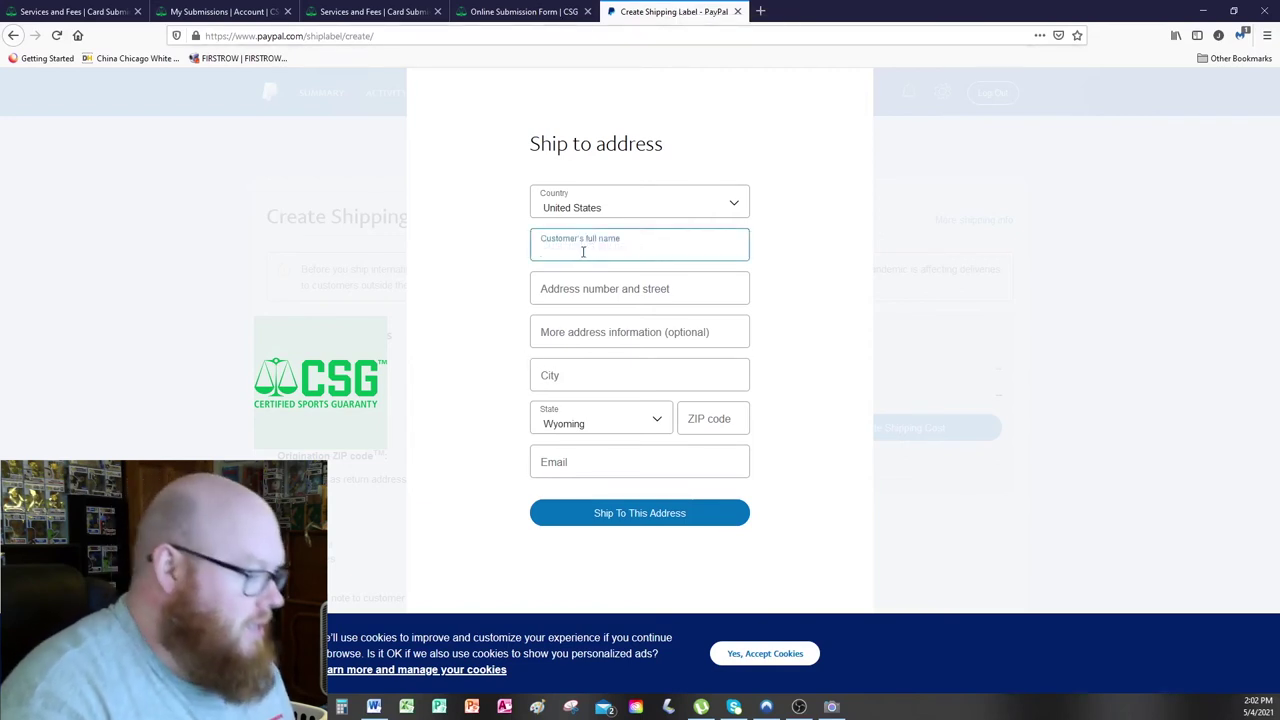
click(240, 11)
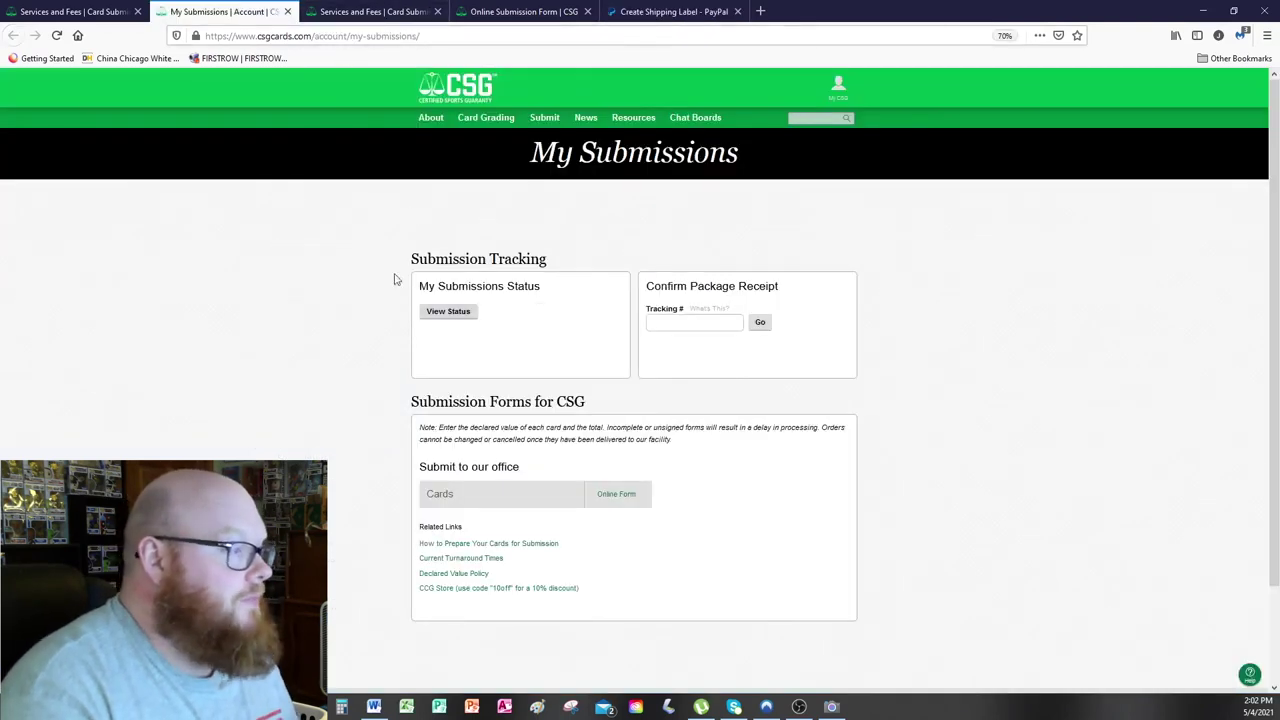
click(487, 549)
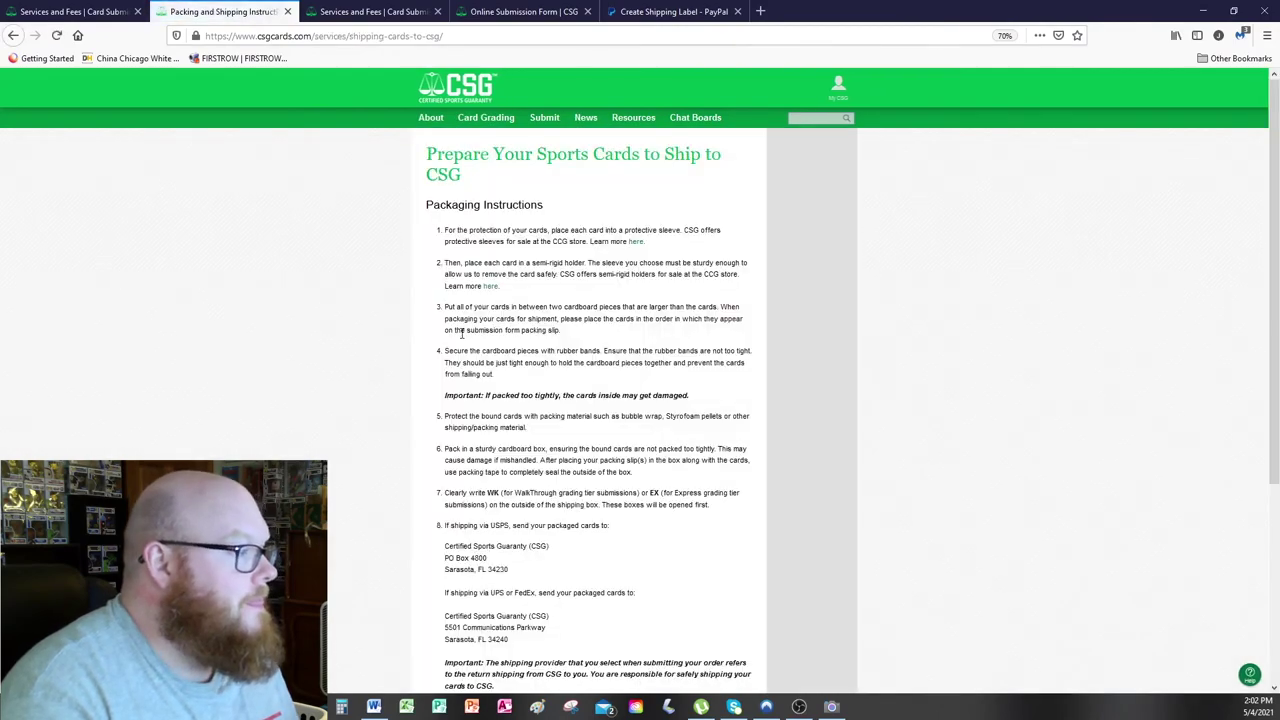
scroll(461, 335, down, 3)
scroll(461, 338, up, 3)
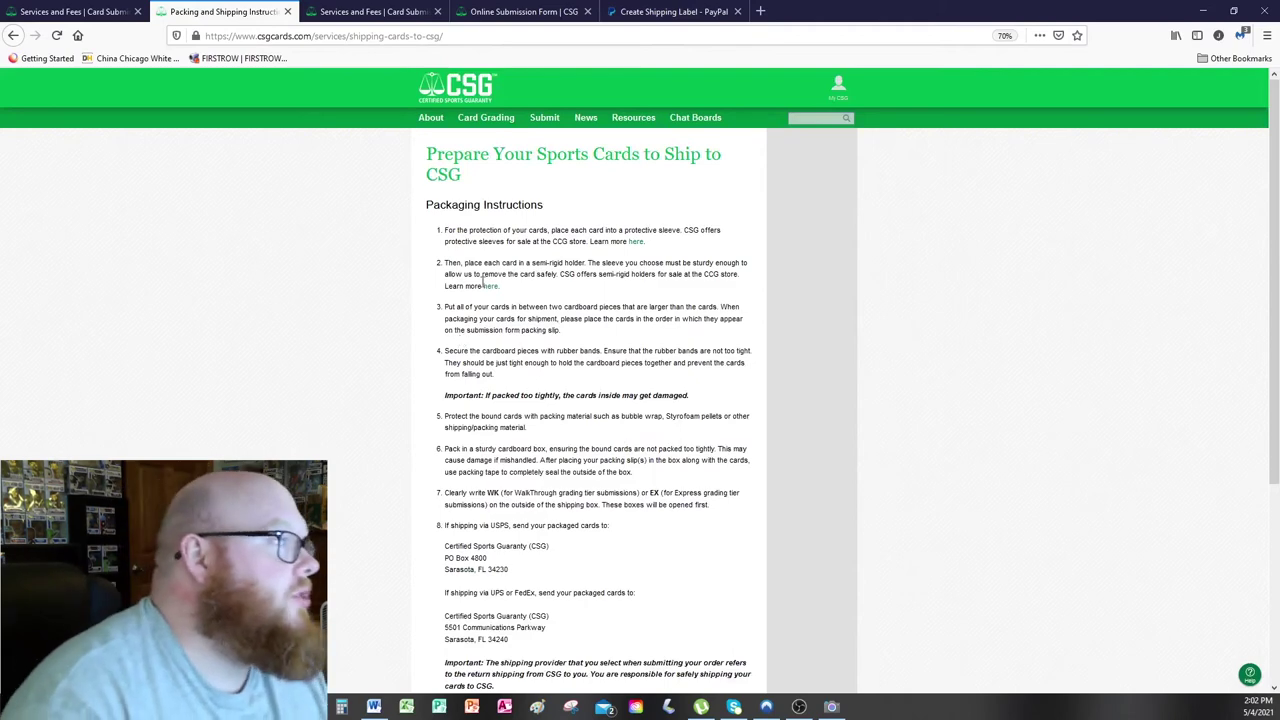
scroll(463, 338, down, 3)
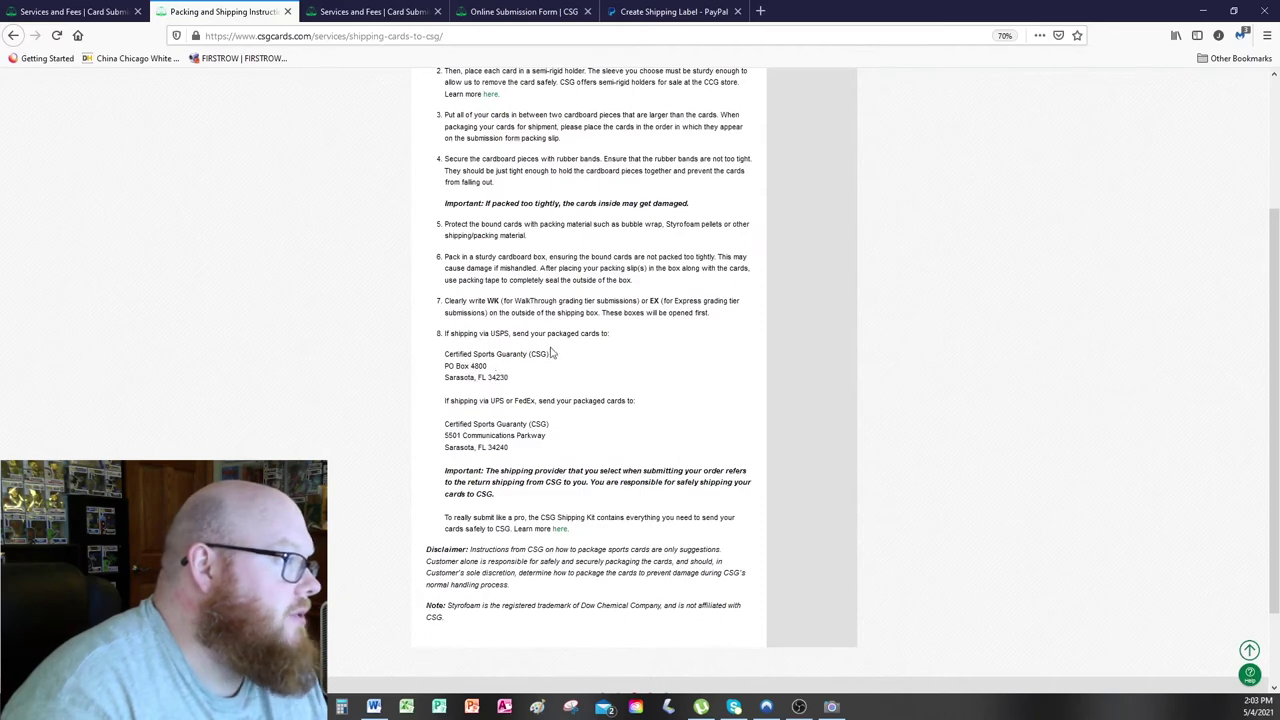
Copy Certified Sports Guaranty (CSG) from the USPS mailing address into the full name field of the PayPal shipping label.
drag(552, 354, 441, 353)
right_click(443, 354)
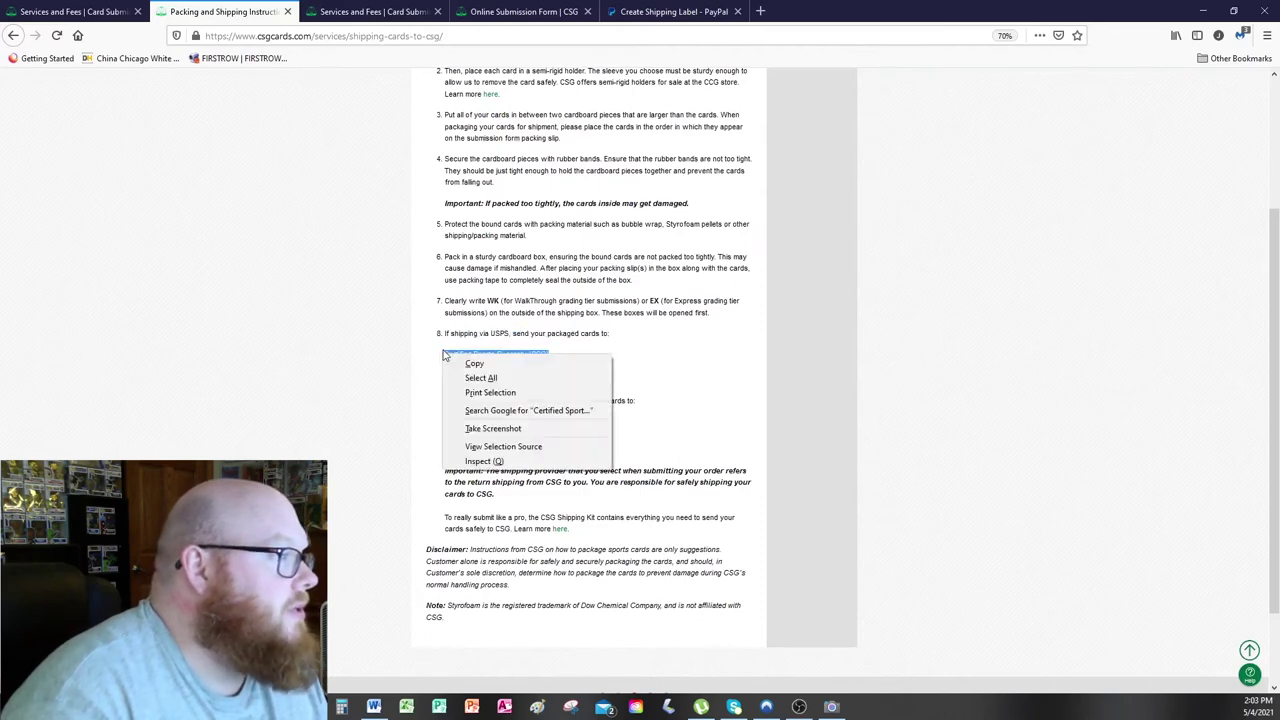
click(465, 363)
click(670, 11)
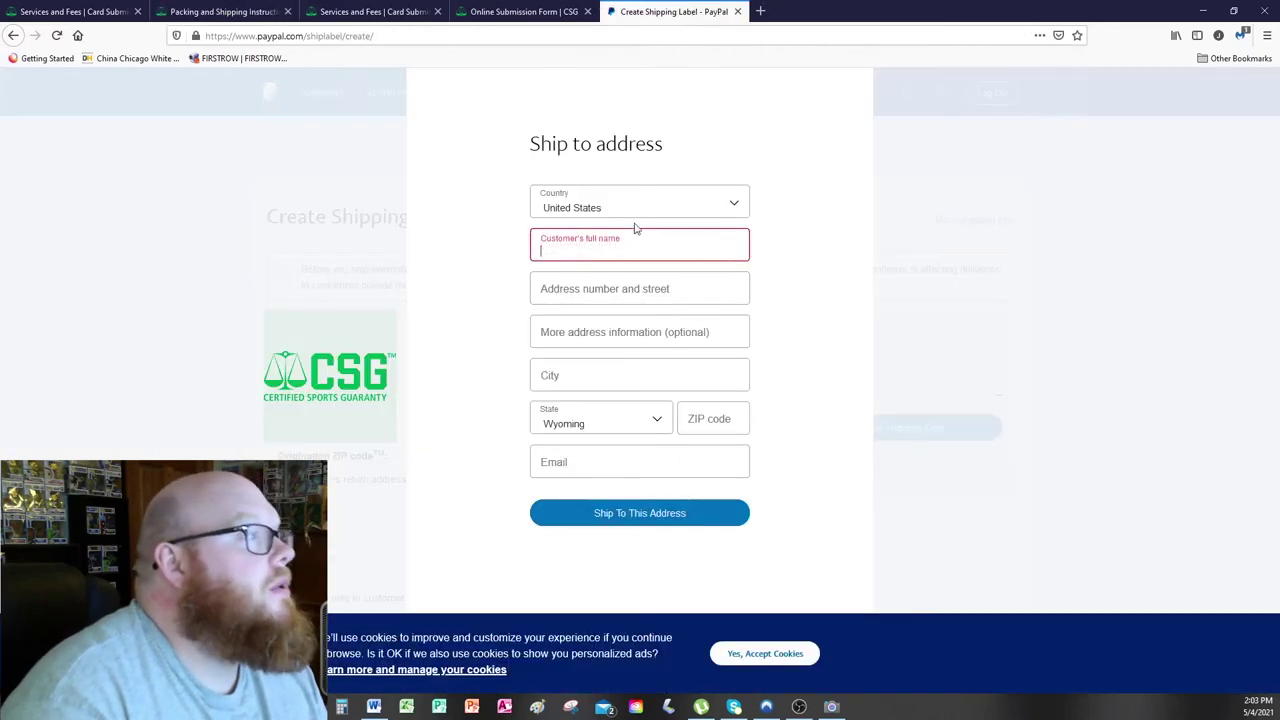
right_click(584, 249)
click(604, 319)
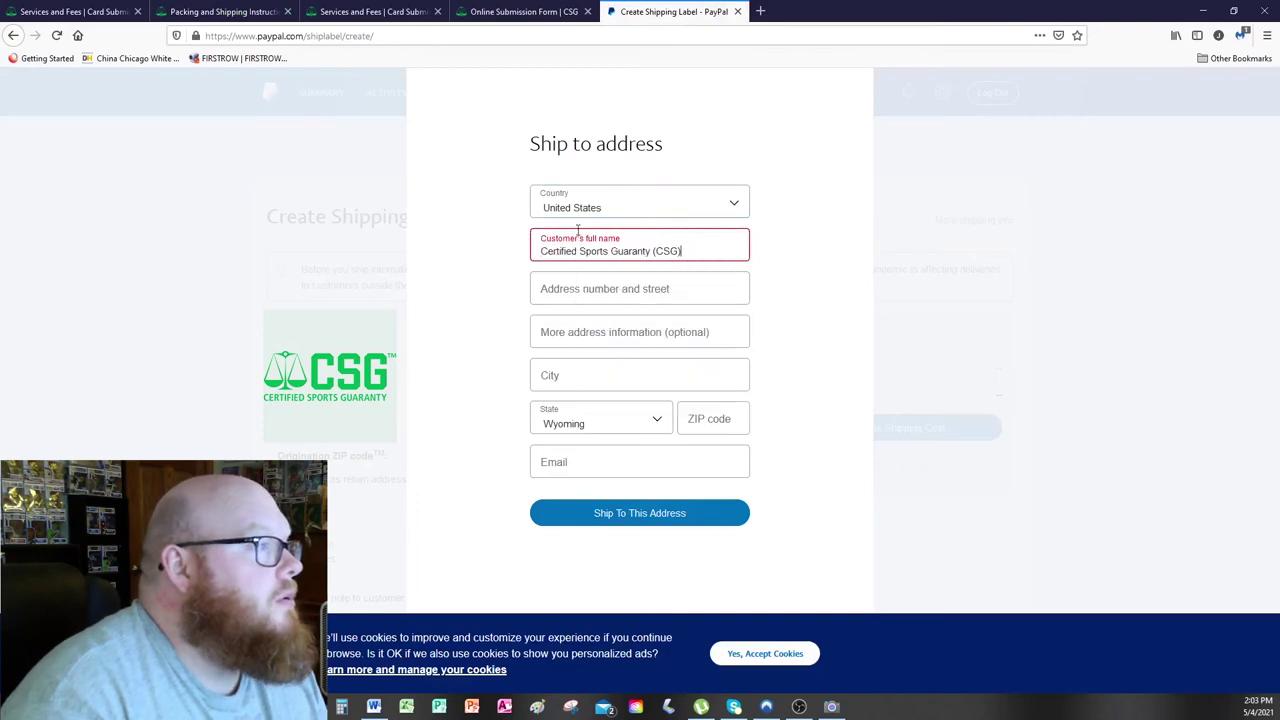
Close the second Services and Fees page and the Online Submission Form, and return to the packing and shipping instructions.
click(502, 10)
click(326, 12)
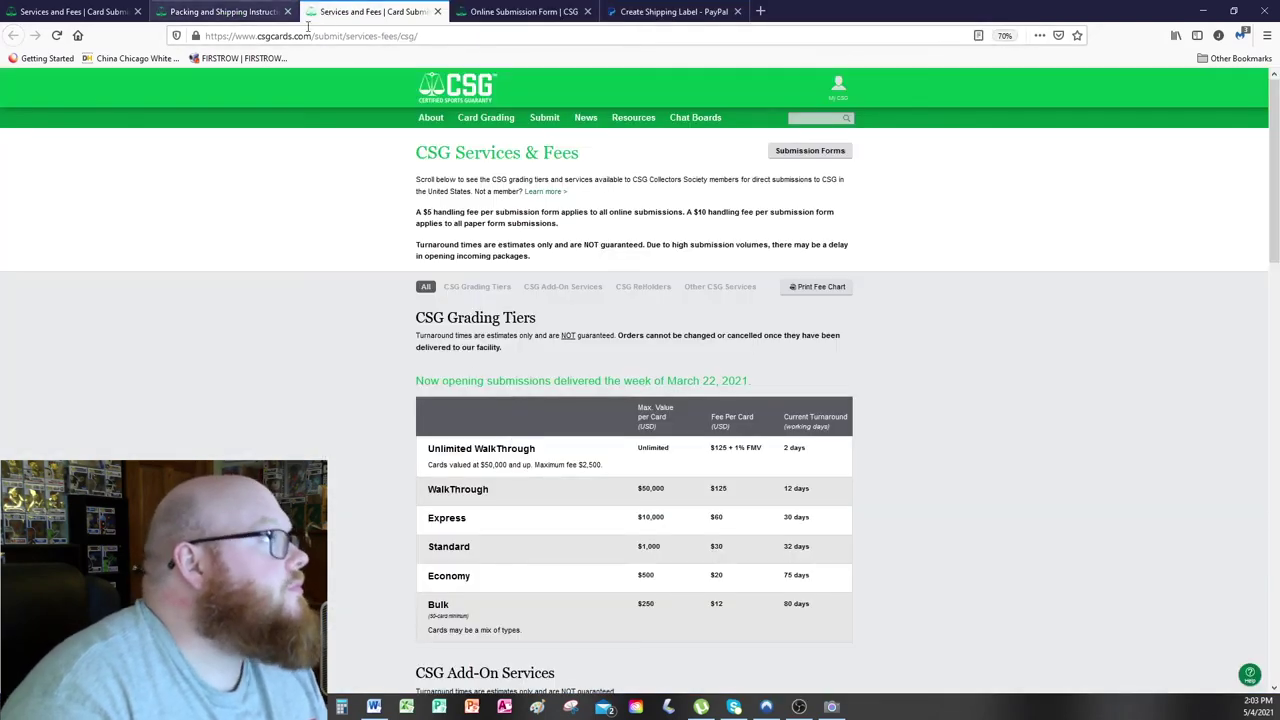
click(437, 11)
click(437, 11)
click(229, 12)
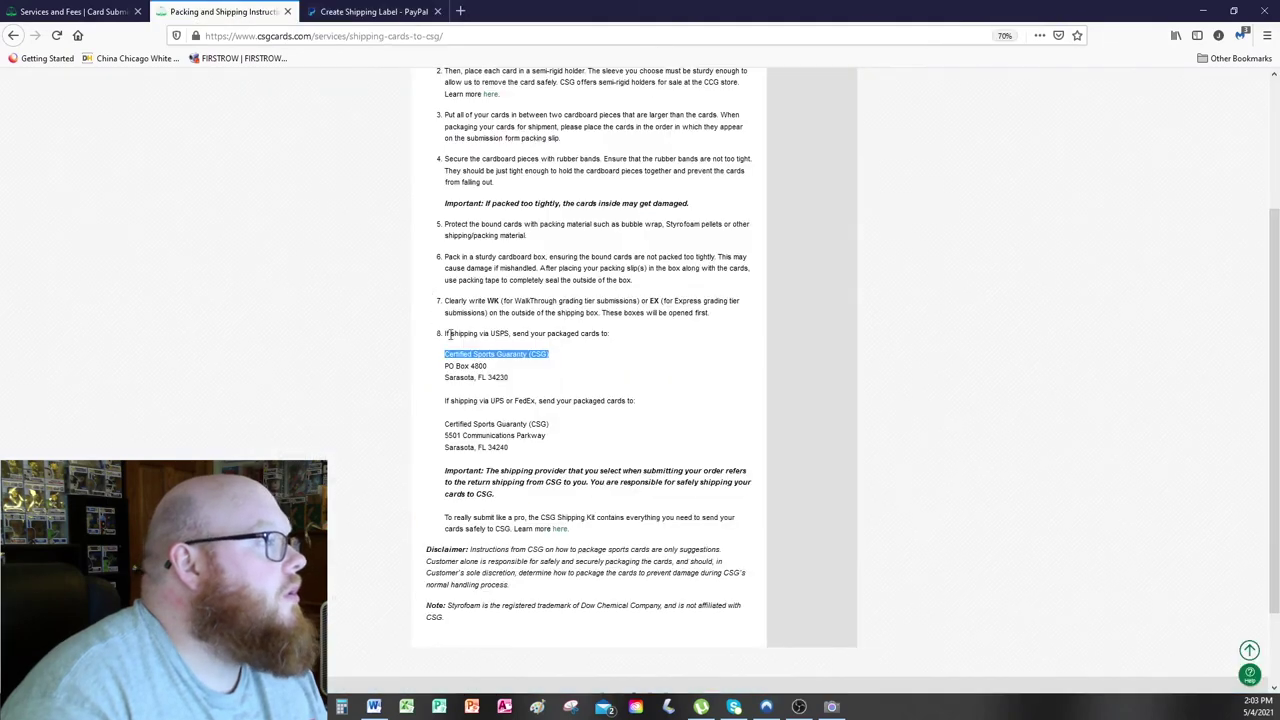
Copy the PO Box line of CSG's USPS mailing address into the label's address number and street field.
drag(488, 367, 440, 368)
right_click(460, 366)
click(480, 375)
click(372, 11)
click(545, 289)
right_click(582, 291)
click(606, 360)
Copy the city from CSG's USPS mailing address into the PayPal label's City field.
click(222, 11)
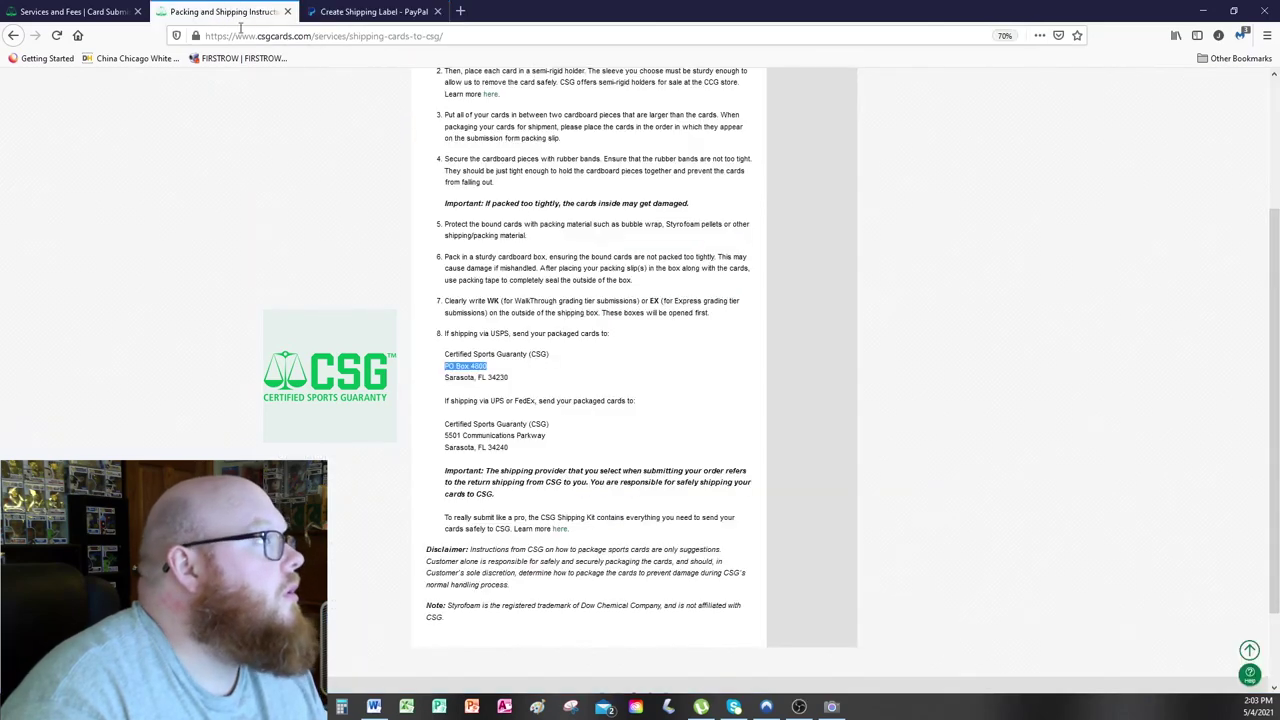
drag(474, 378, 445, 379)
right_click(469, 383)
click(476, 389)
click(373, 11)
right_click(588, 388)
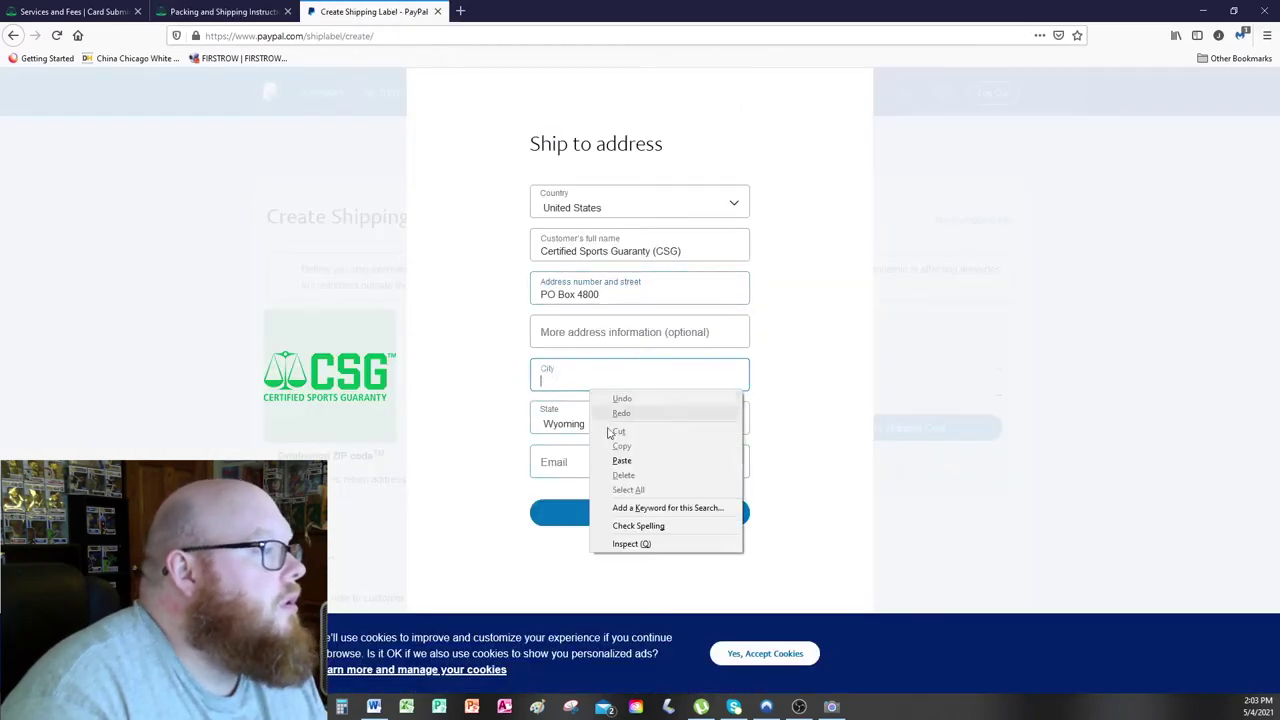
click(620, 460)
Set the ship-to state to Florida.
click(708, 418)
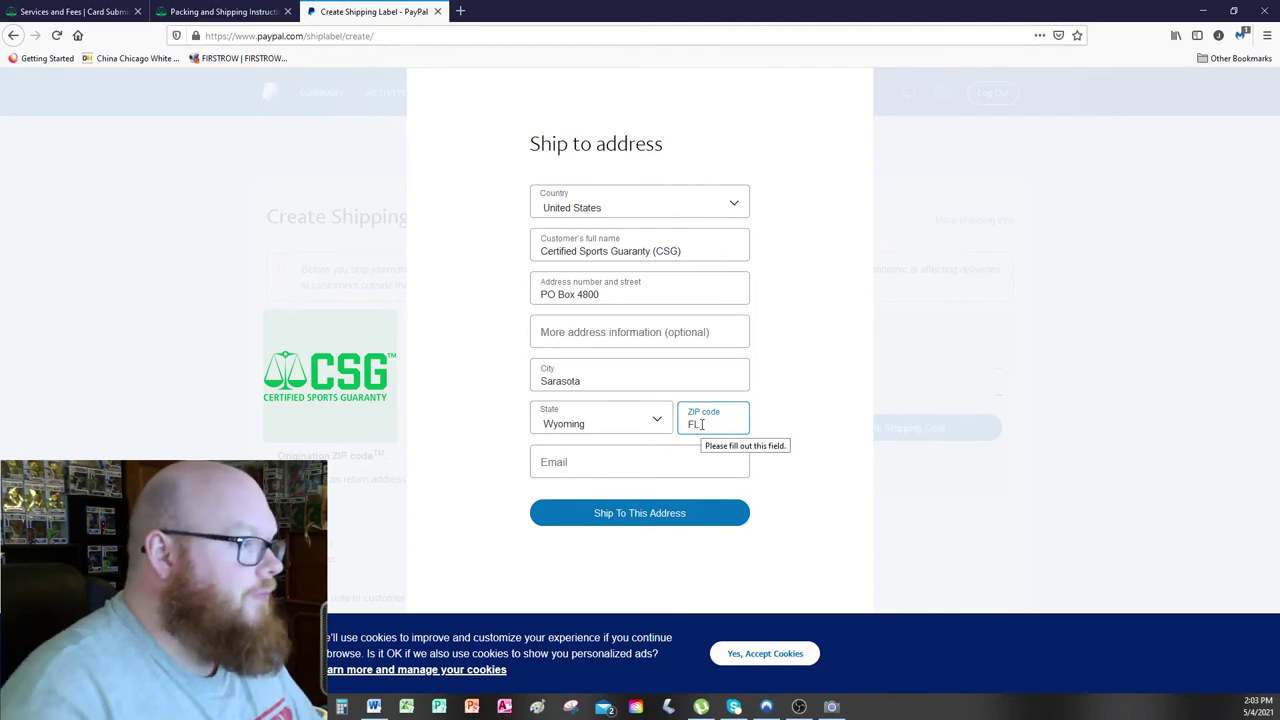
text(FL)
click(650, 423)
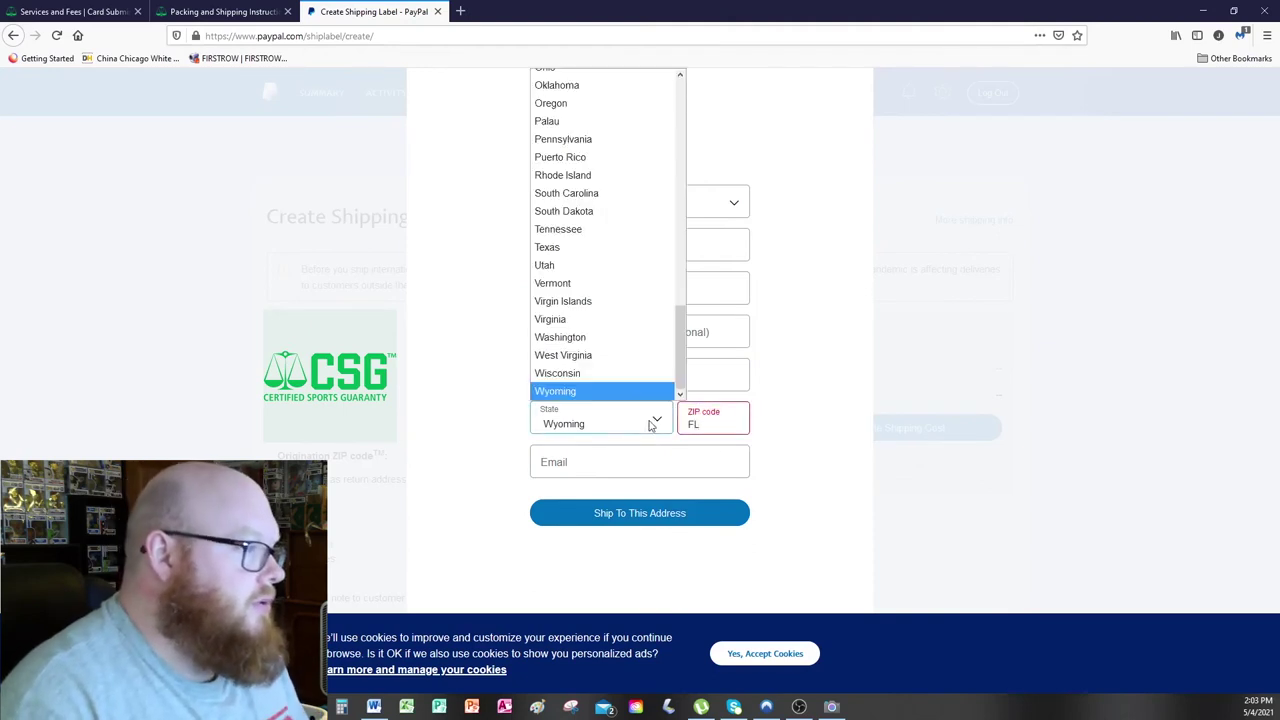
key(f)
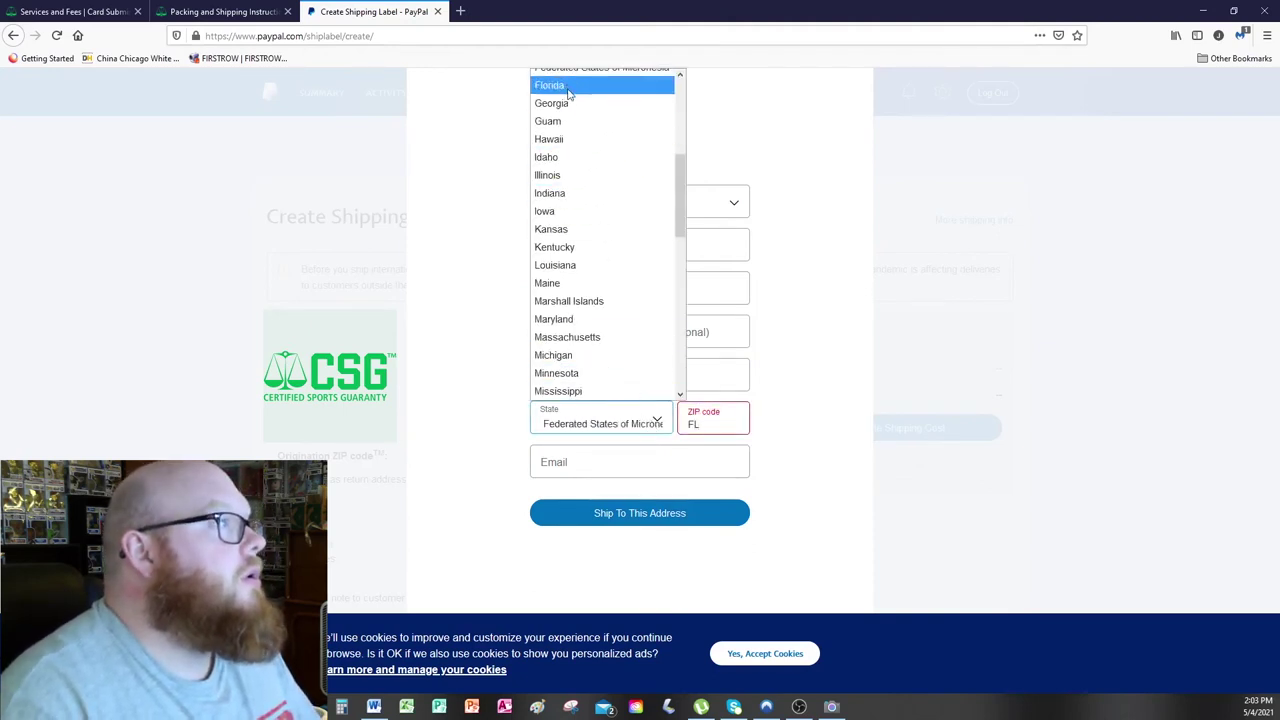
click(566, 92)
Copy the ZIP code from CSG's USPS mailing address into the label's ZIP code field and submit the ship-to address.
click(222, 11)
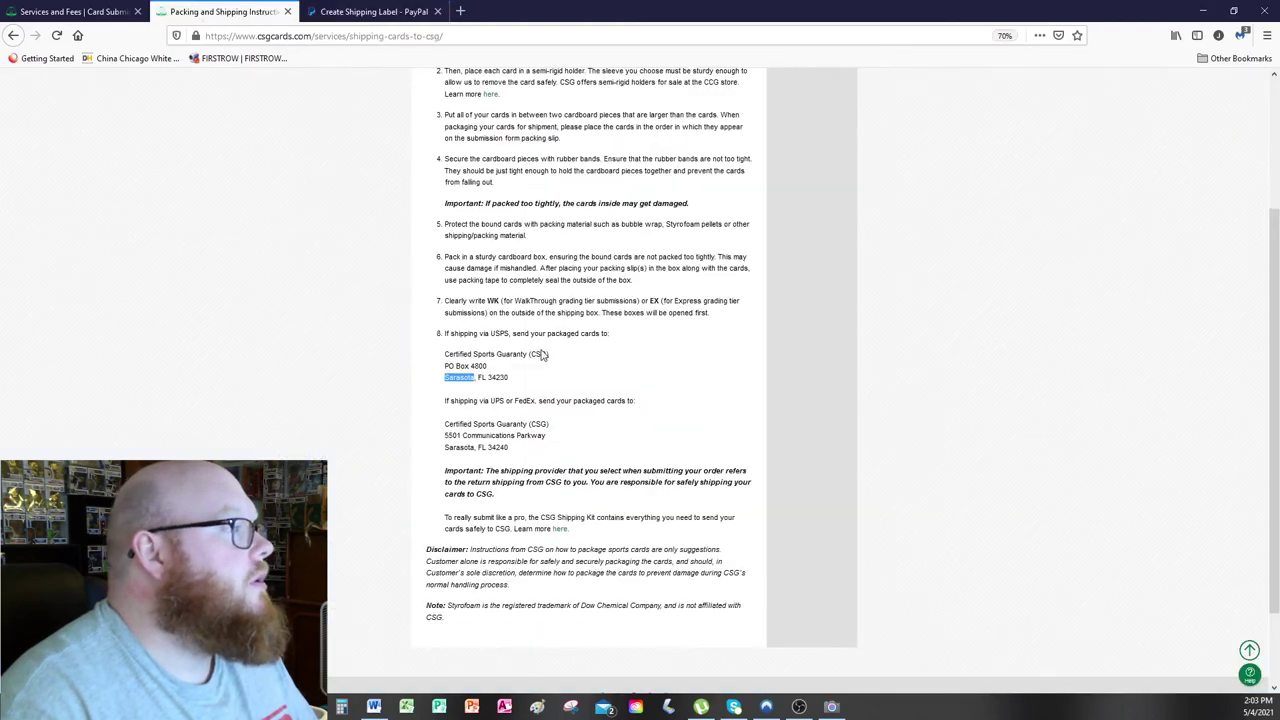
drag(509, 378, 483, 378)
right_click(495, 378)
click(520, 387)
click(374, 11)
click(686, 425)
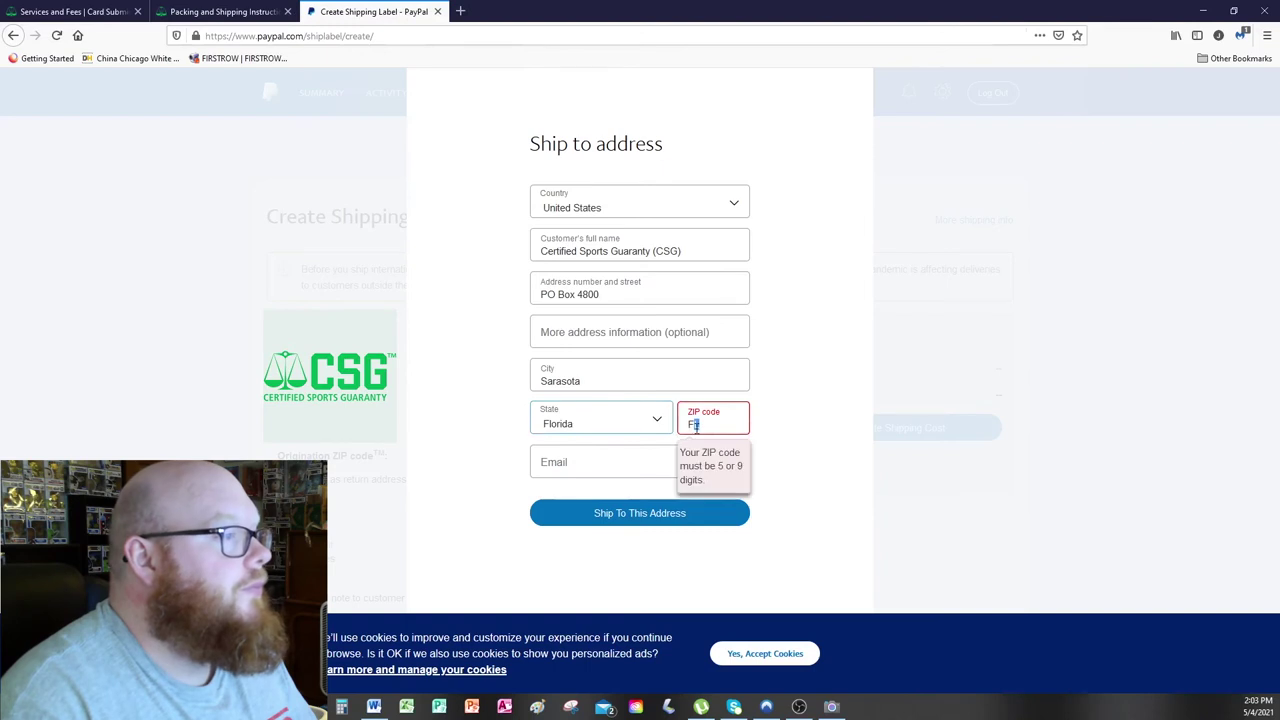
double_click(692, 424)
right_click(698, 426)
click(732, 501)
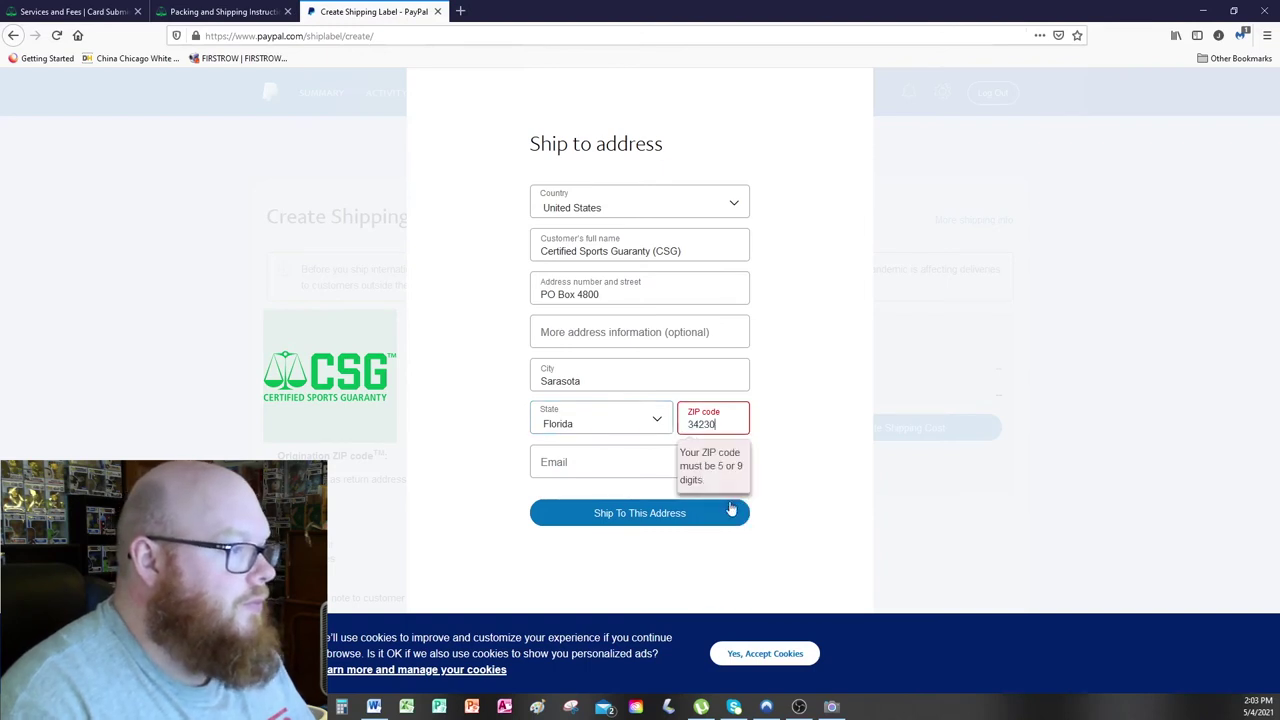
click(629, 518)
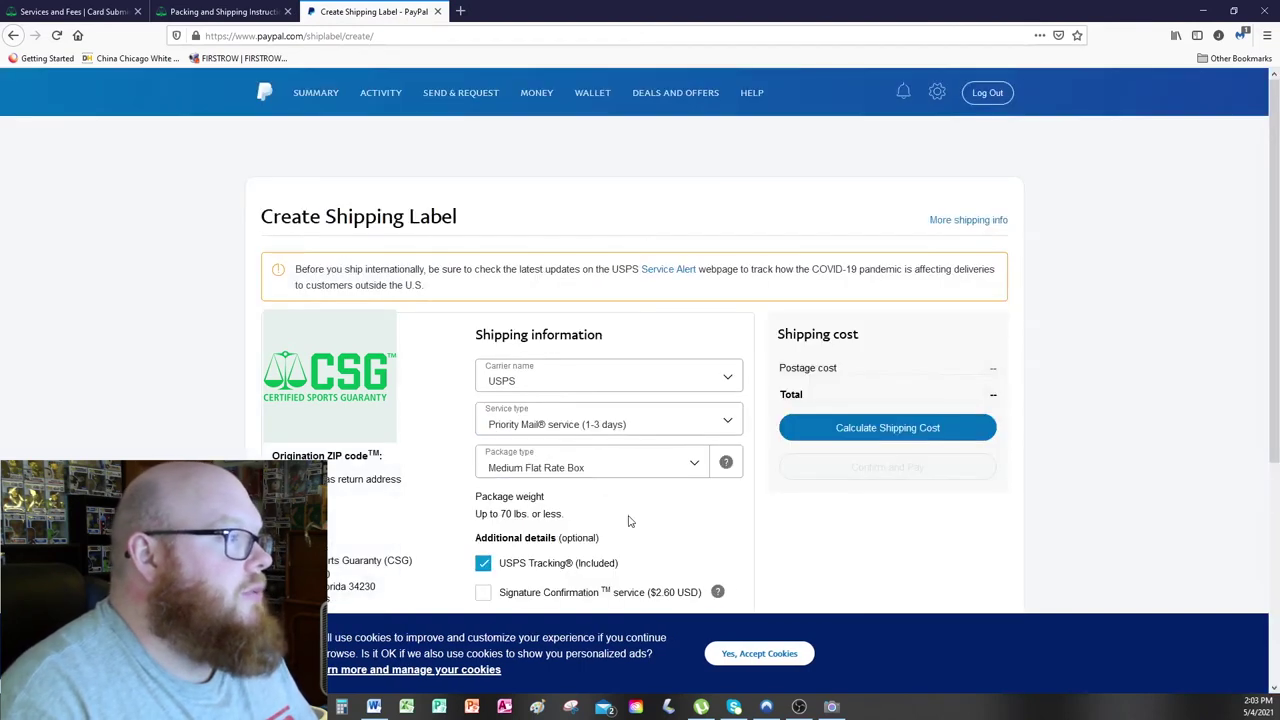
Keep the service type at Priority Mail service (1-3 days) and set the package type to Large Flat Rate Box.
scroll(629, 520, down, 5)
scroll(629, 520, up, 2)
scroll(629, 520, up, 1)
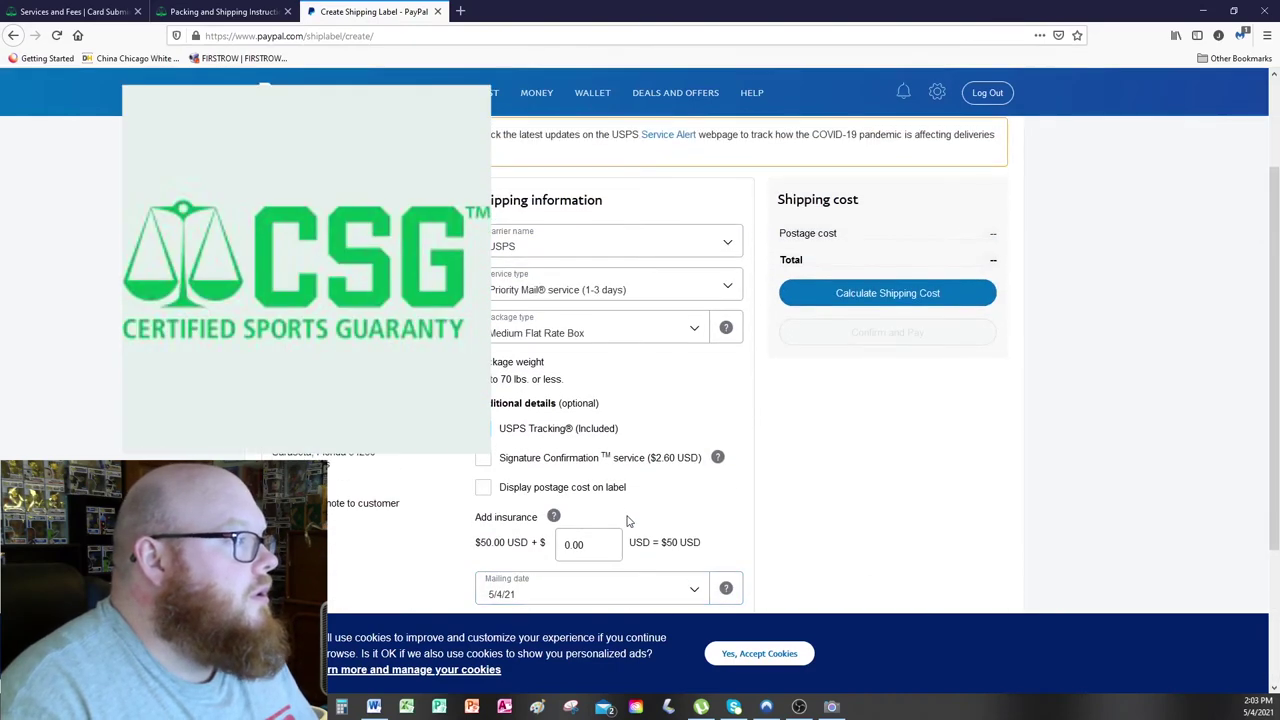
click(738, 289)
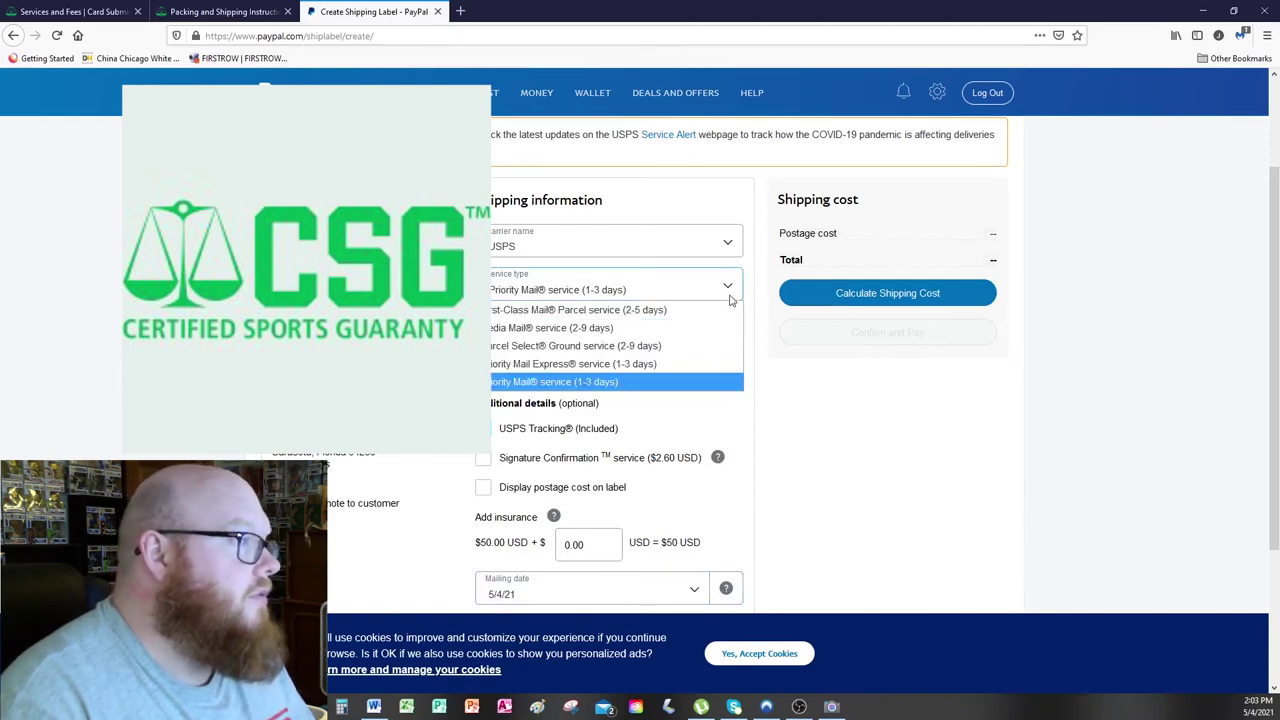
click(601, 382)
click(640, 341)
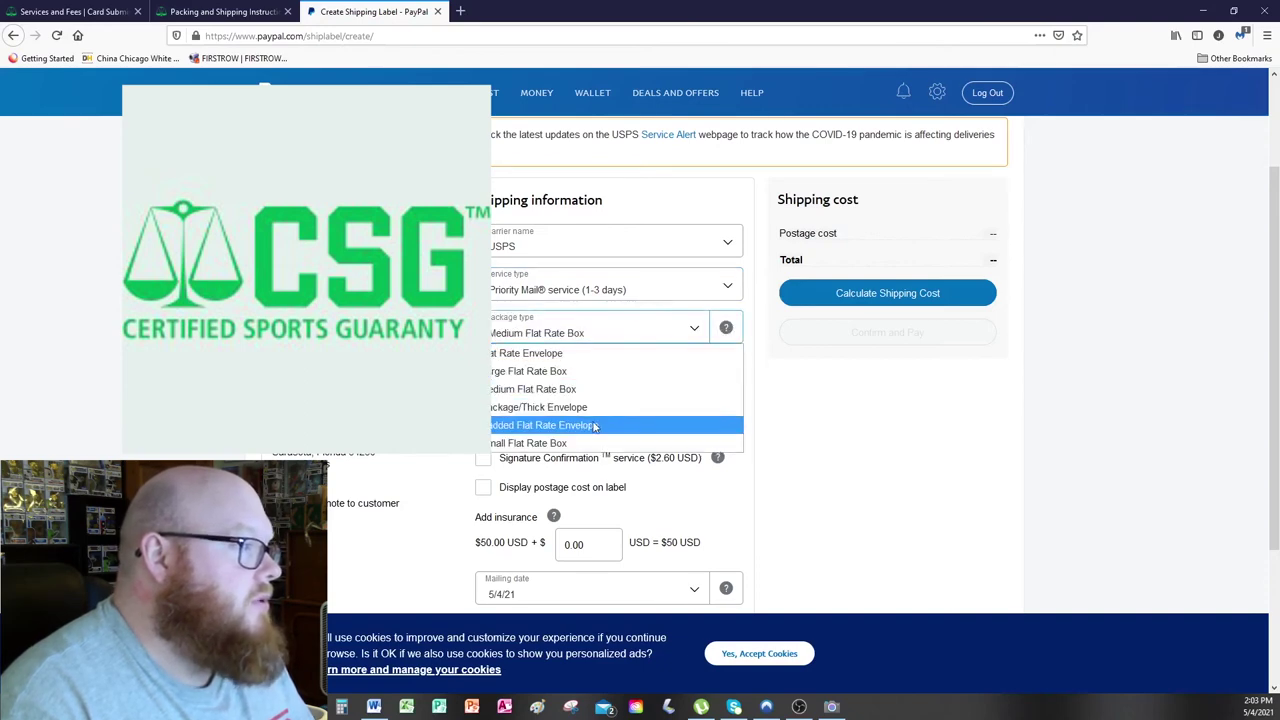
click(543, 376)
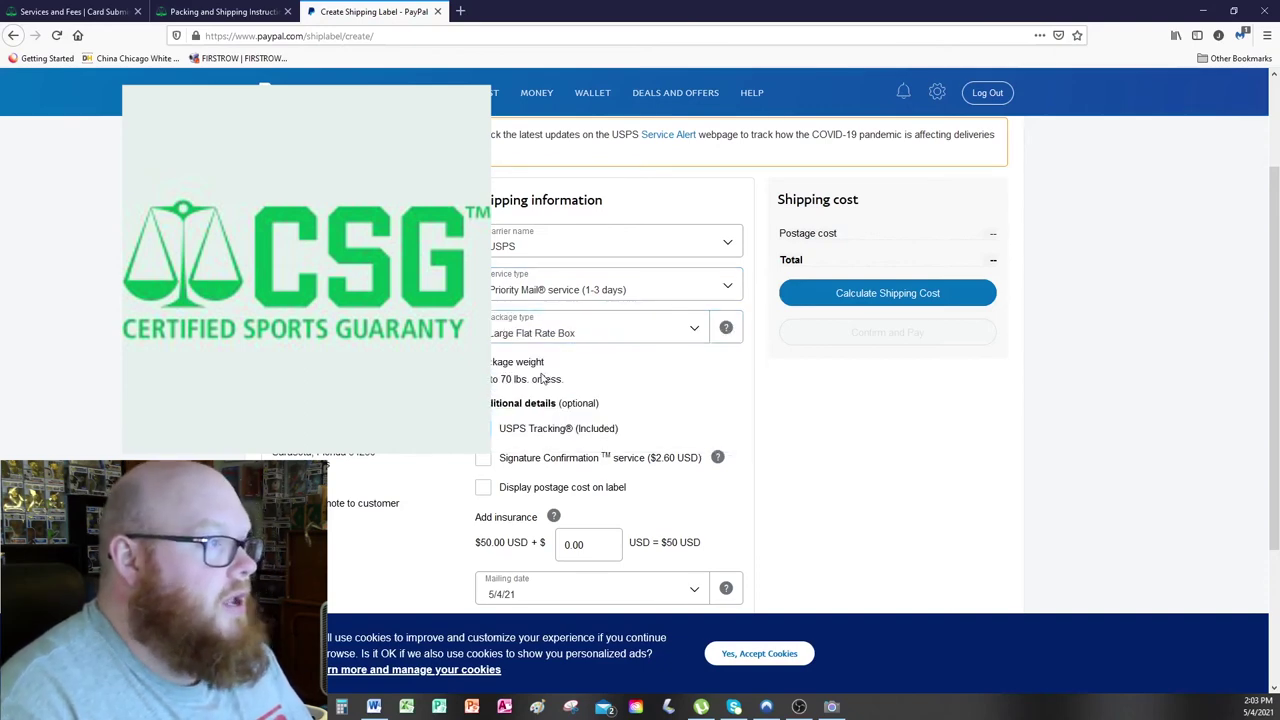
Review the remaining label options and calculate the shipping cost.
scroll(660, 391, down, 2)
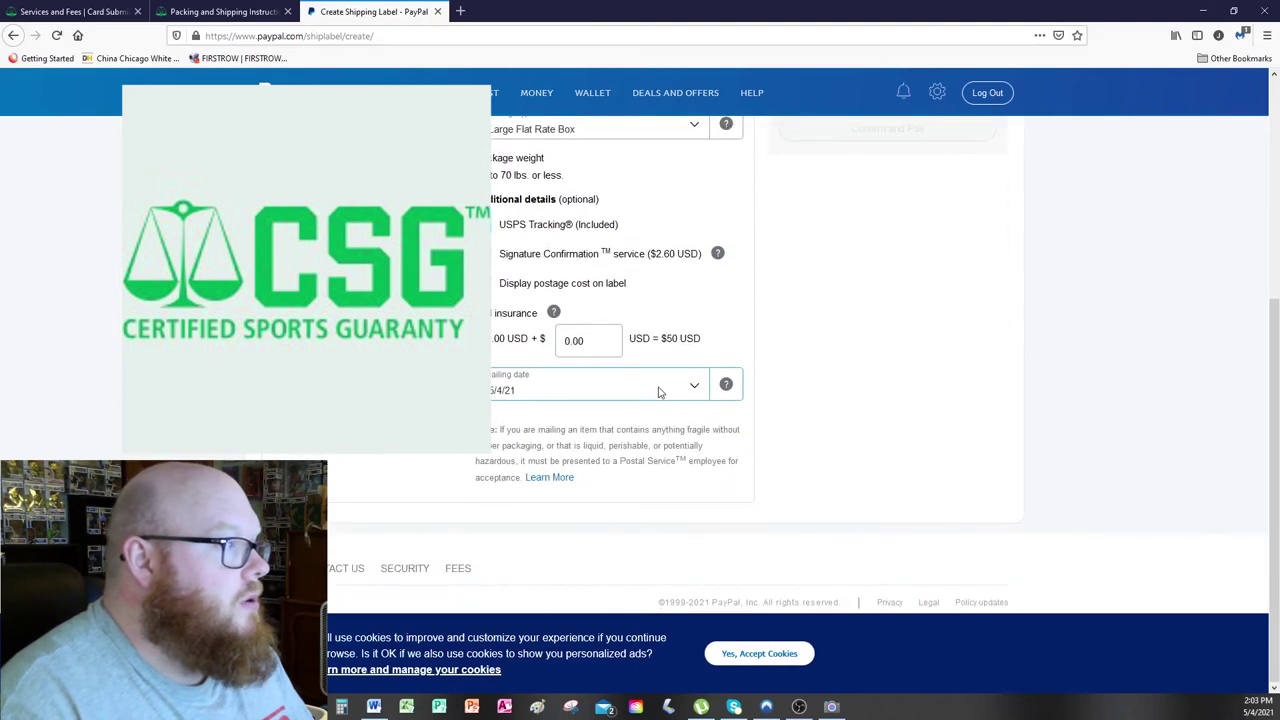
scroll(659, 391, up, 3)
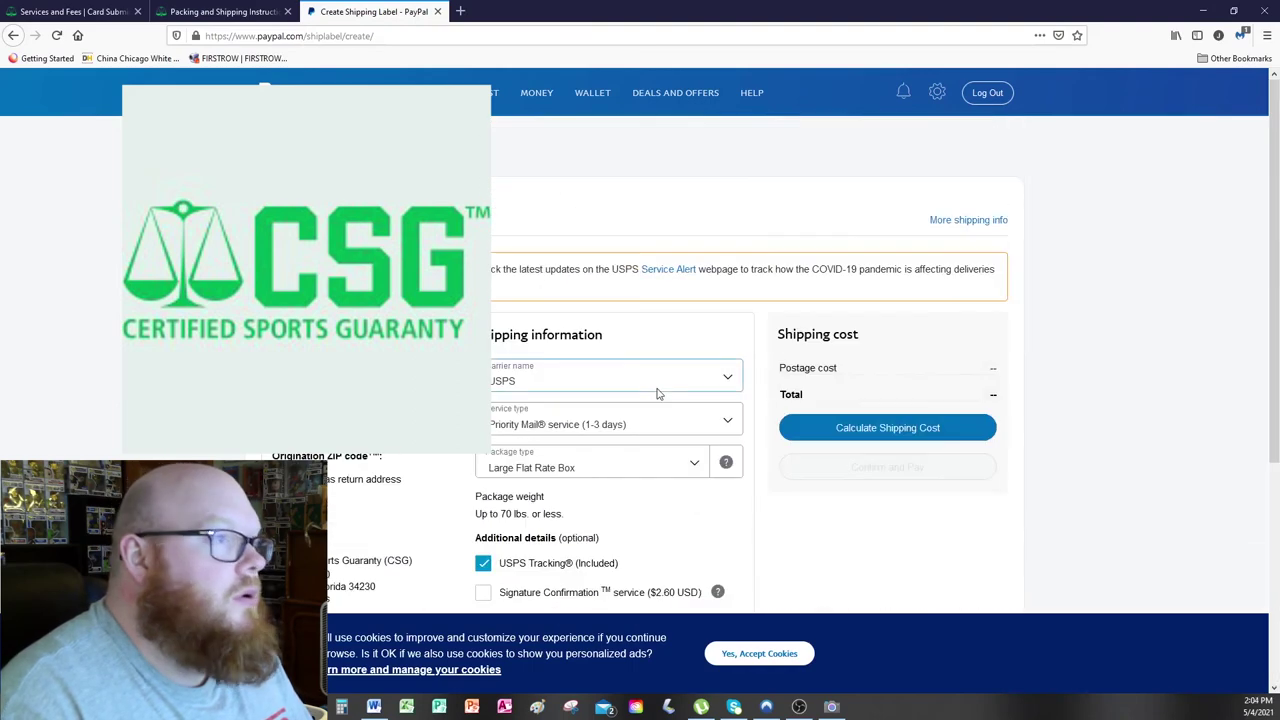
click(803, 416)
scroll(806, 418, down, 2)
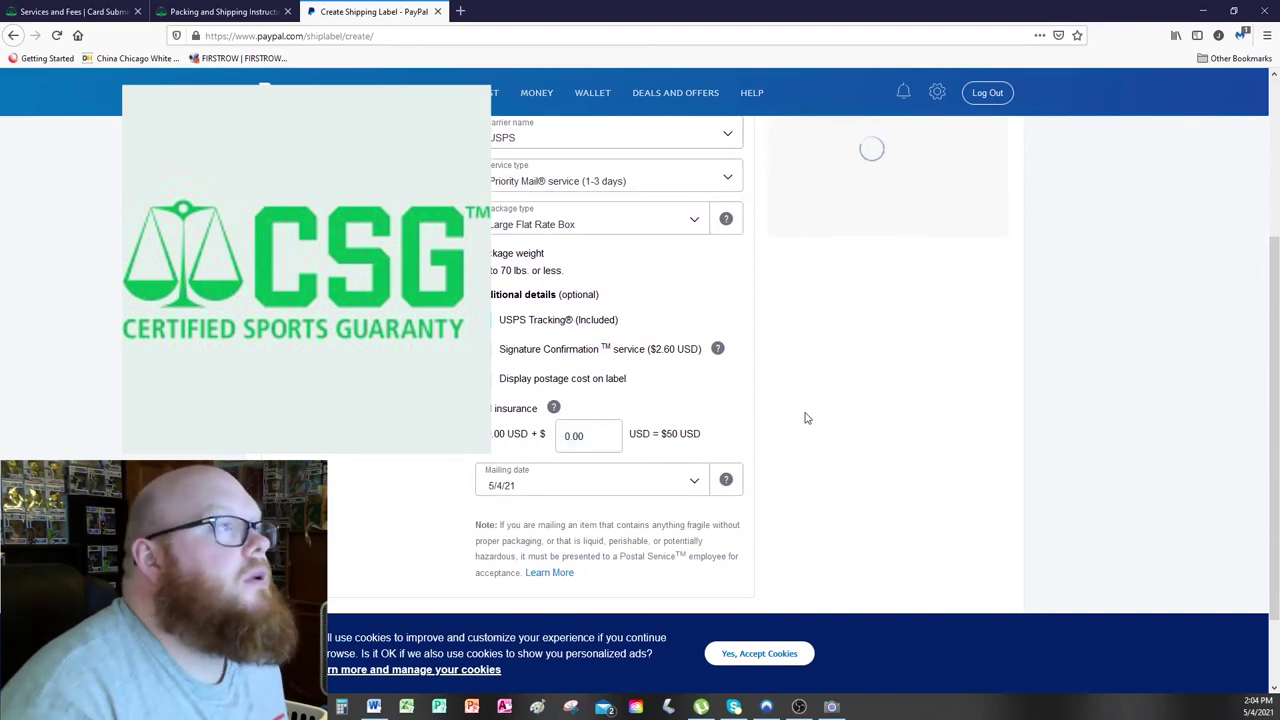
scroll(803, 427, up, 1)
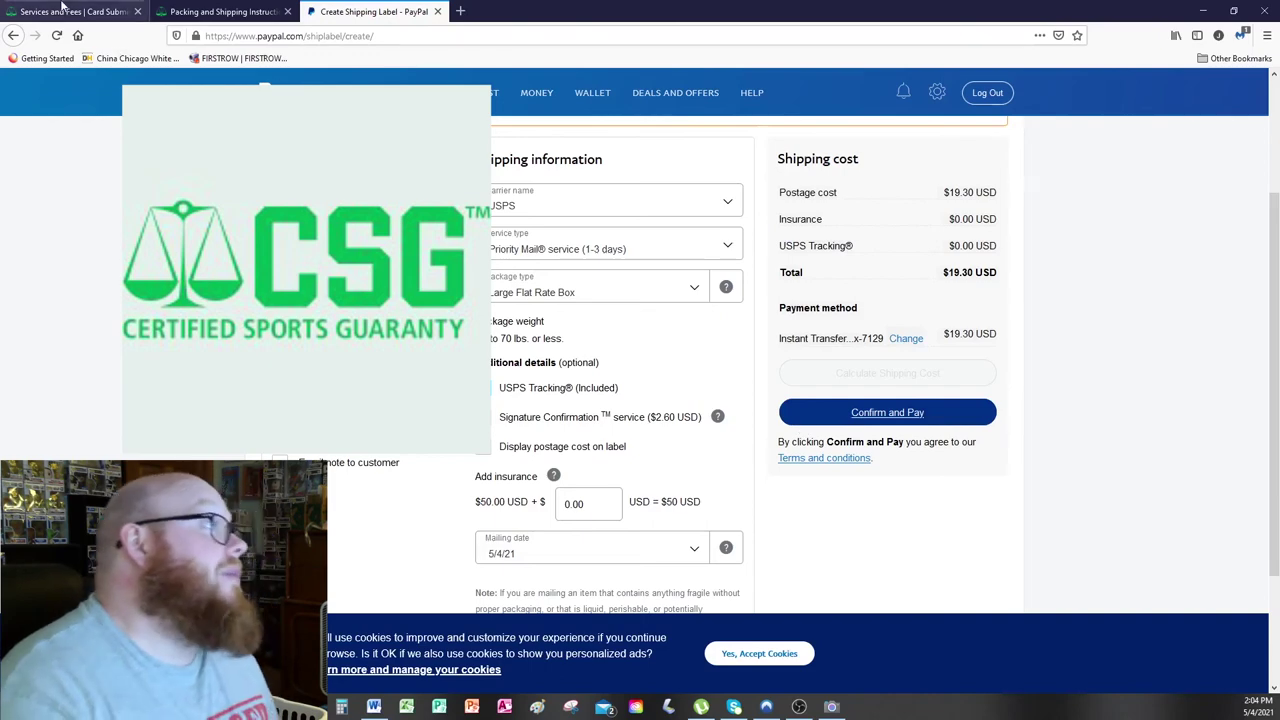
Switch back to CSG's Services and Fees page and go from there to the CSG home page.
click(120, 11)
click(178, 8)
click(127, 9)
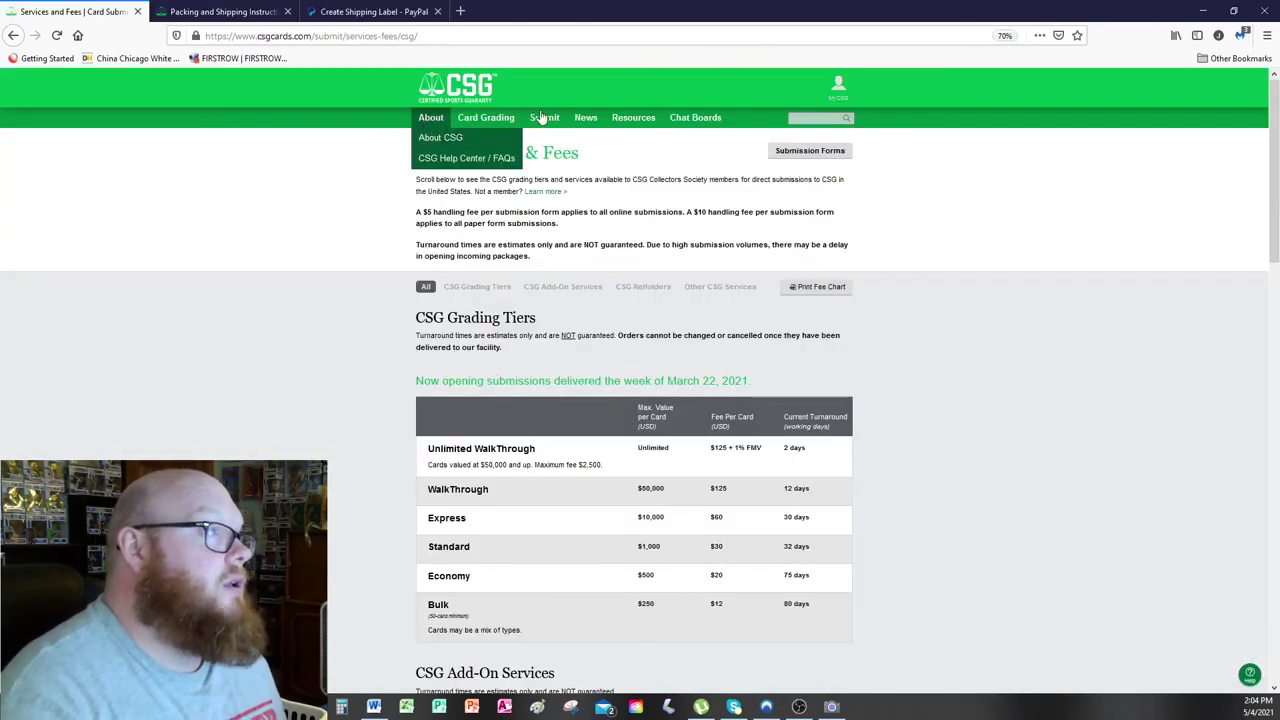
mouse_move(541, 121)
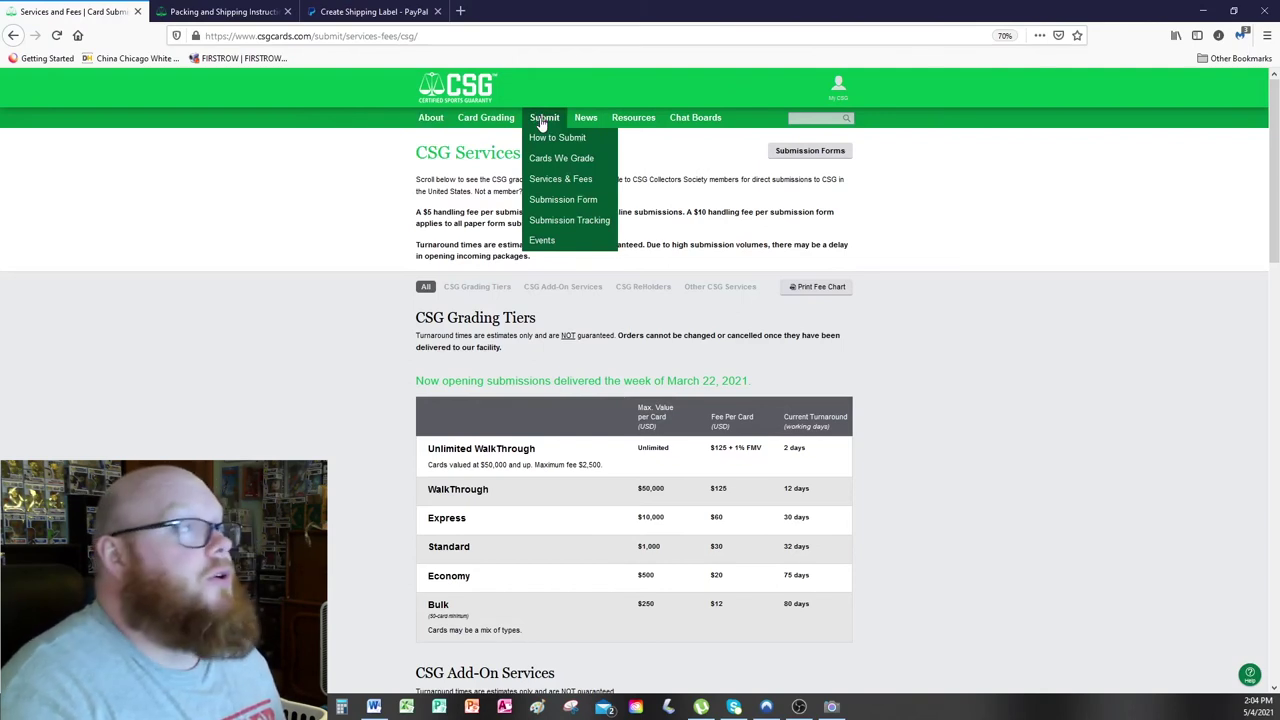
double_click(541, 121)
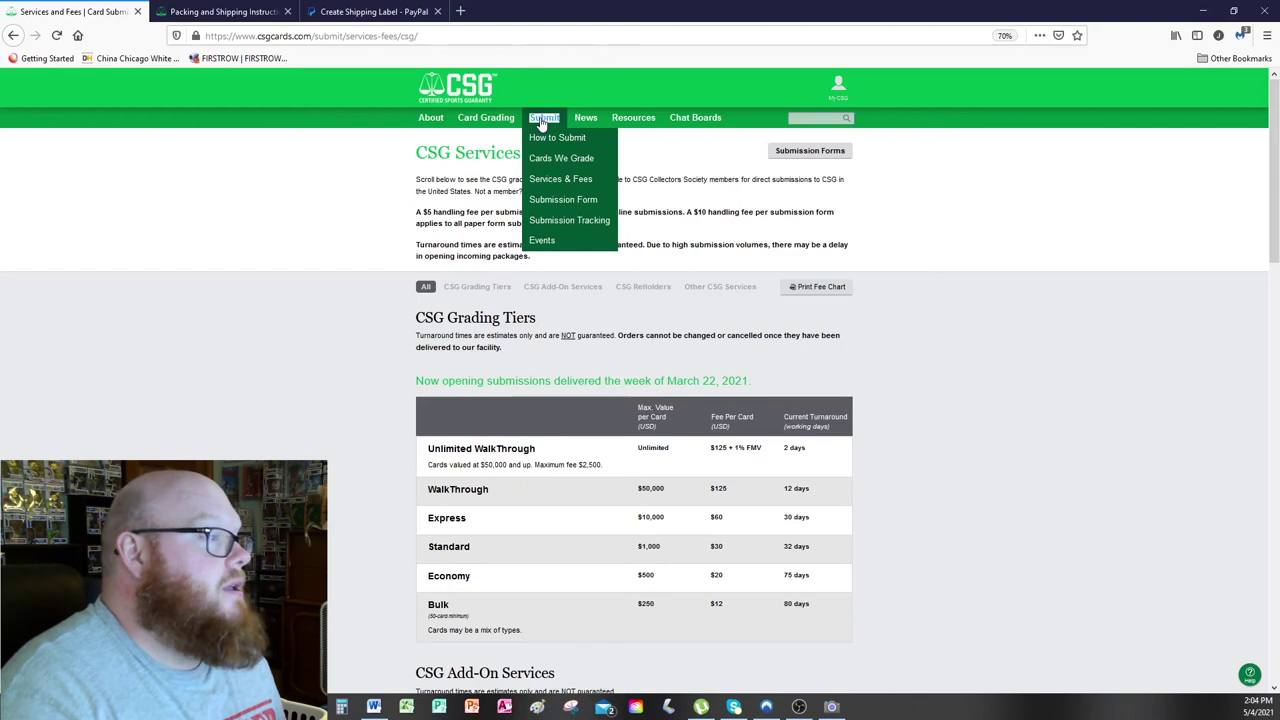
click(453, 100)
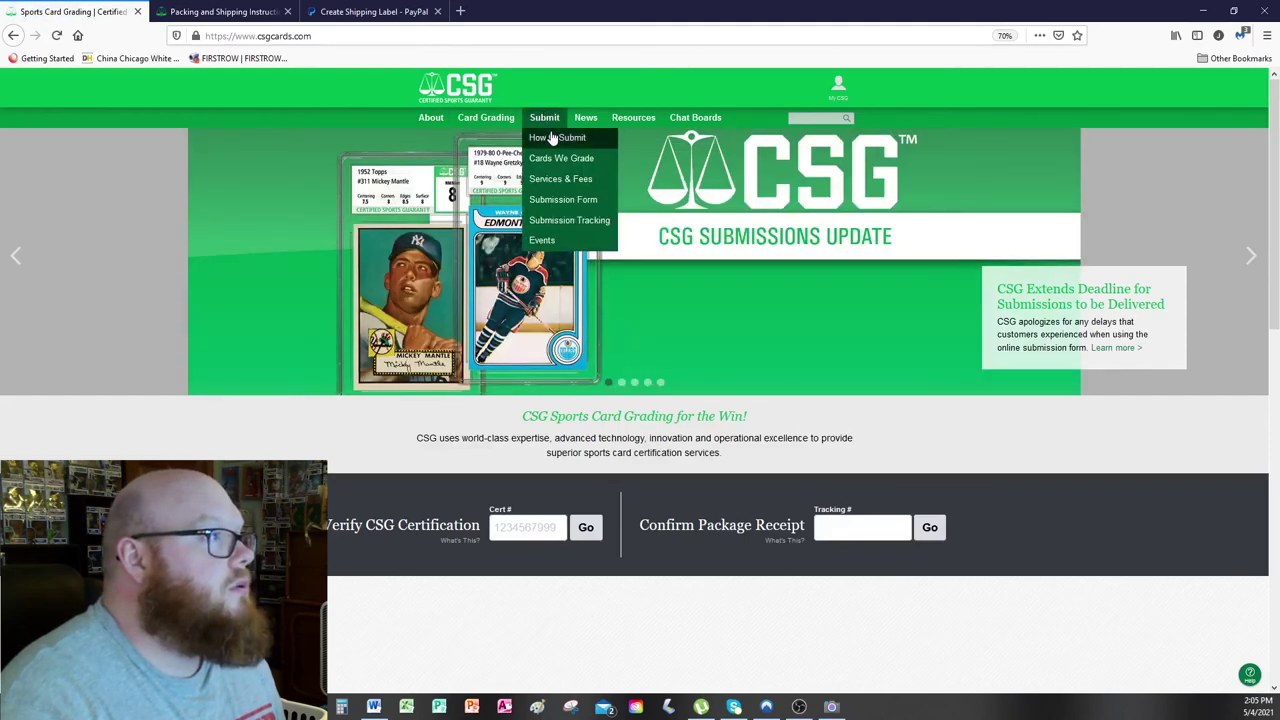
Open CSG's How to Submit page and open its CSG Shipping Kit link in a new tab.
click(552, 138)
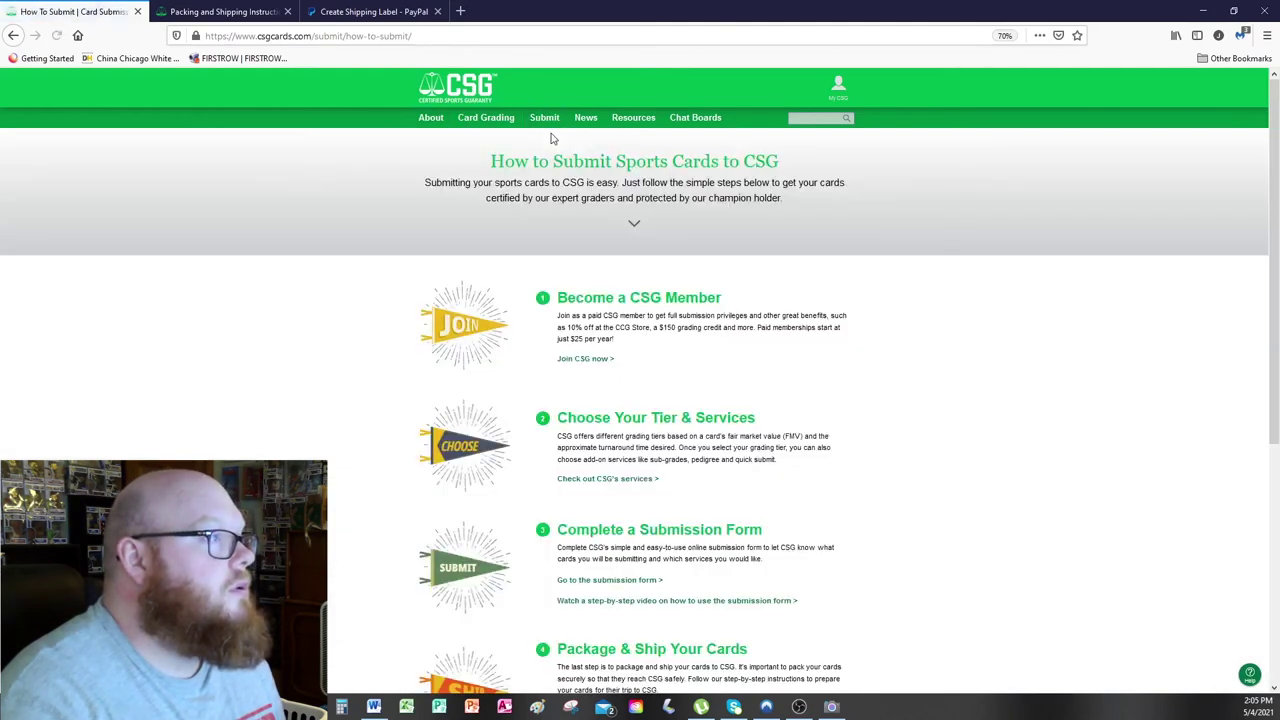
scroll(552, 138, down, 5)
scroll(552, 138, up, 5)
mouse_move(550, 128)
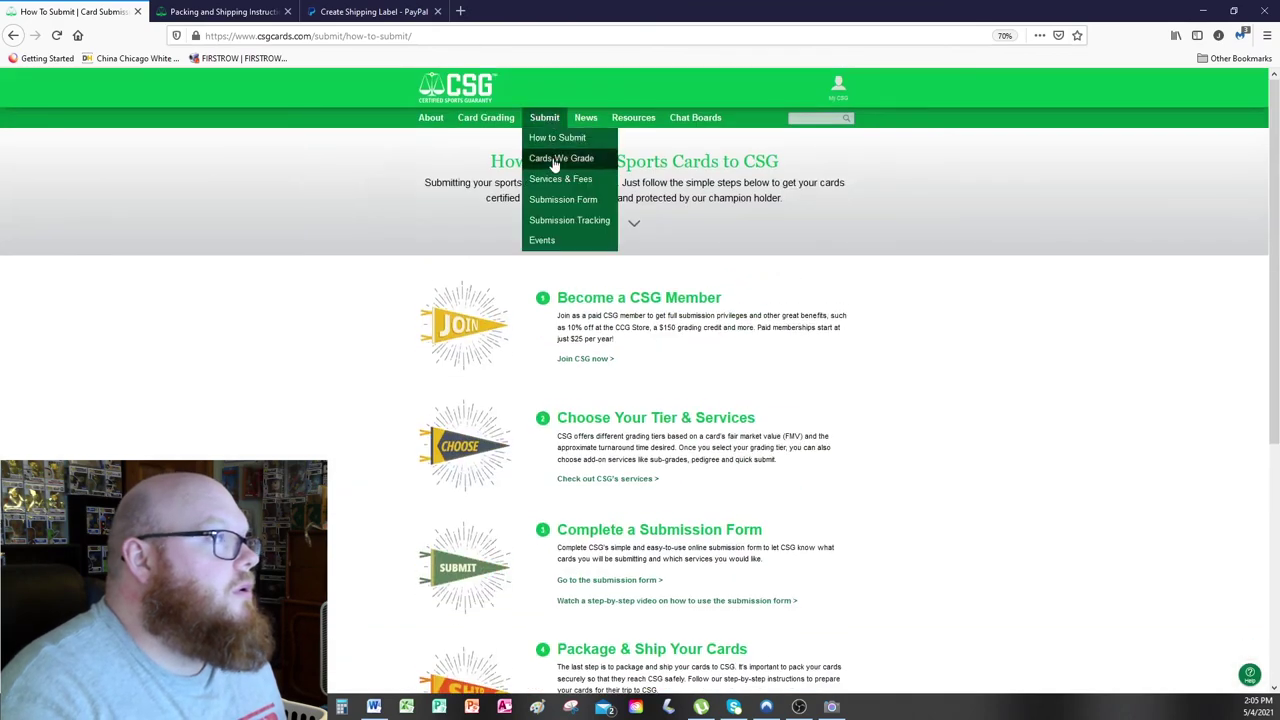
scroll(697, 263, down, 4)
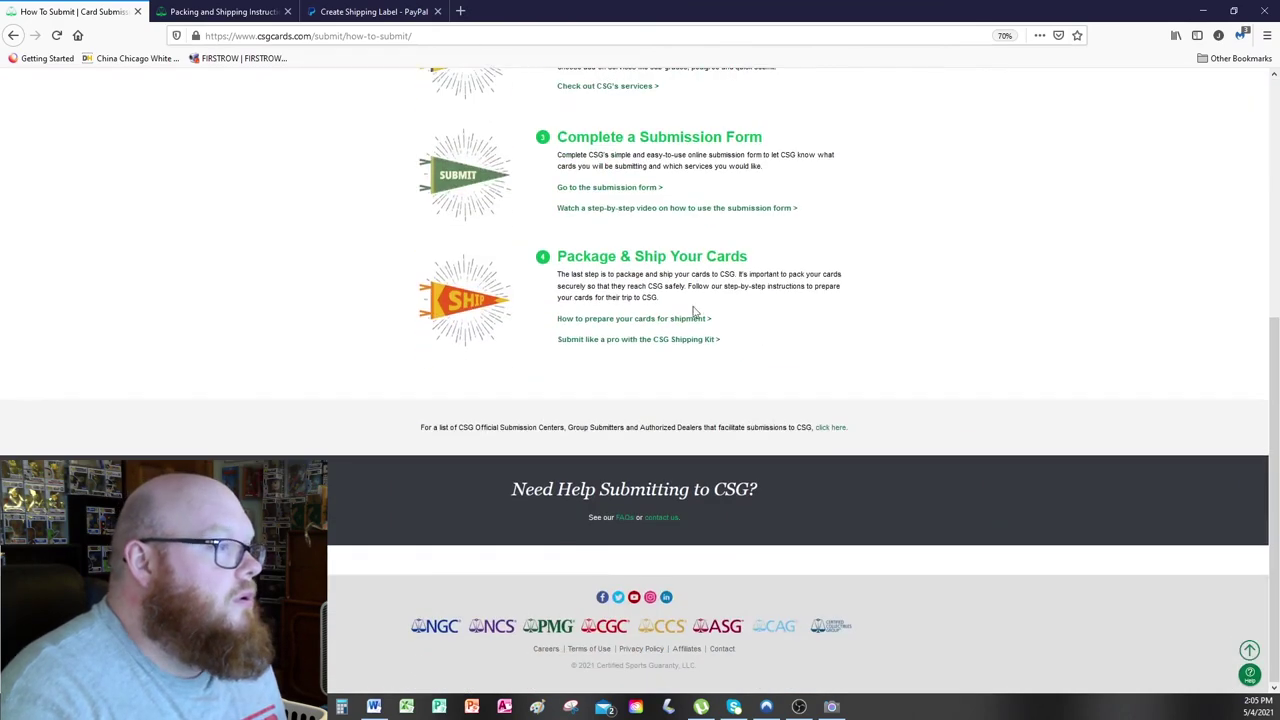
right_click(646, 342)
click(680, 346)
Go to the submission form page from the Complete a Submission Form section.
scroll(650, 300, up, 2)
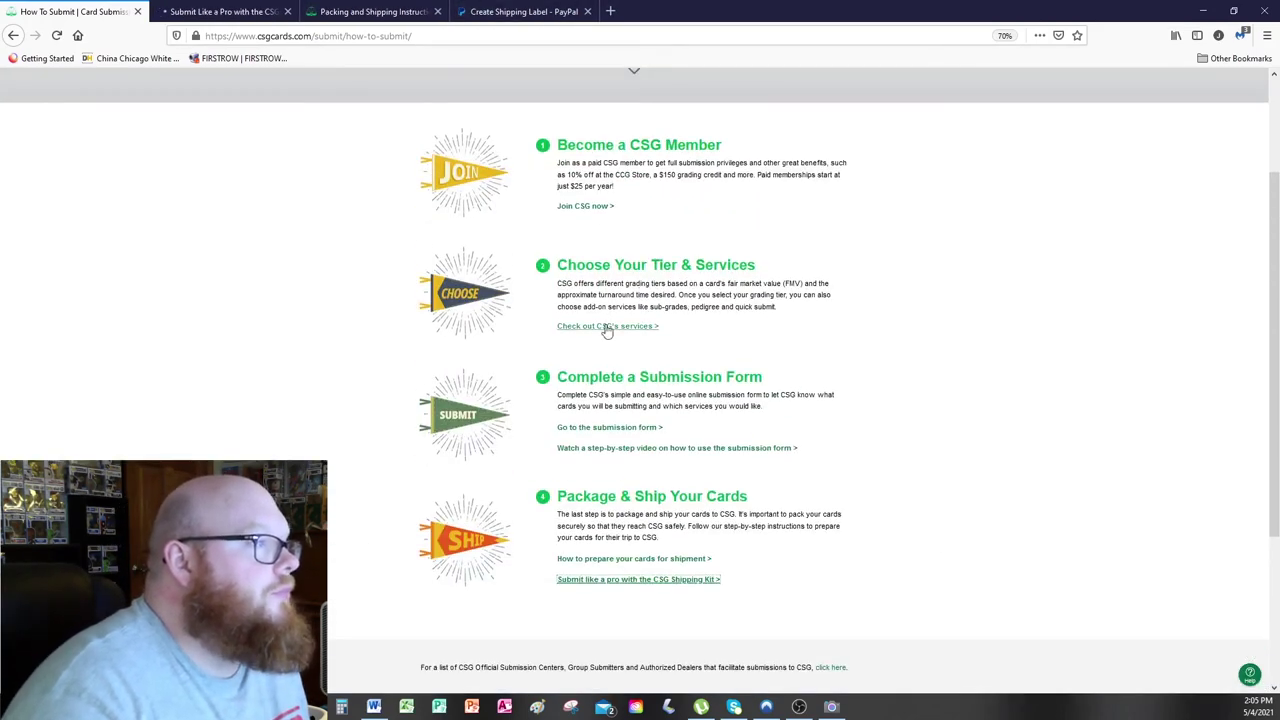
click(606, 329)
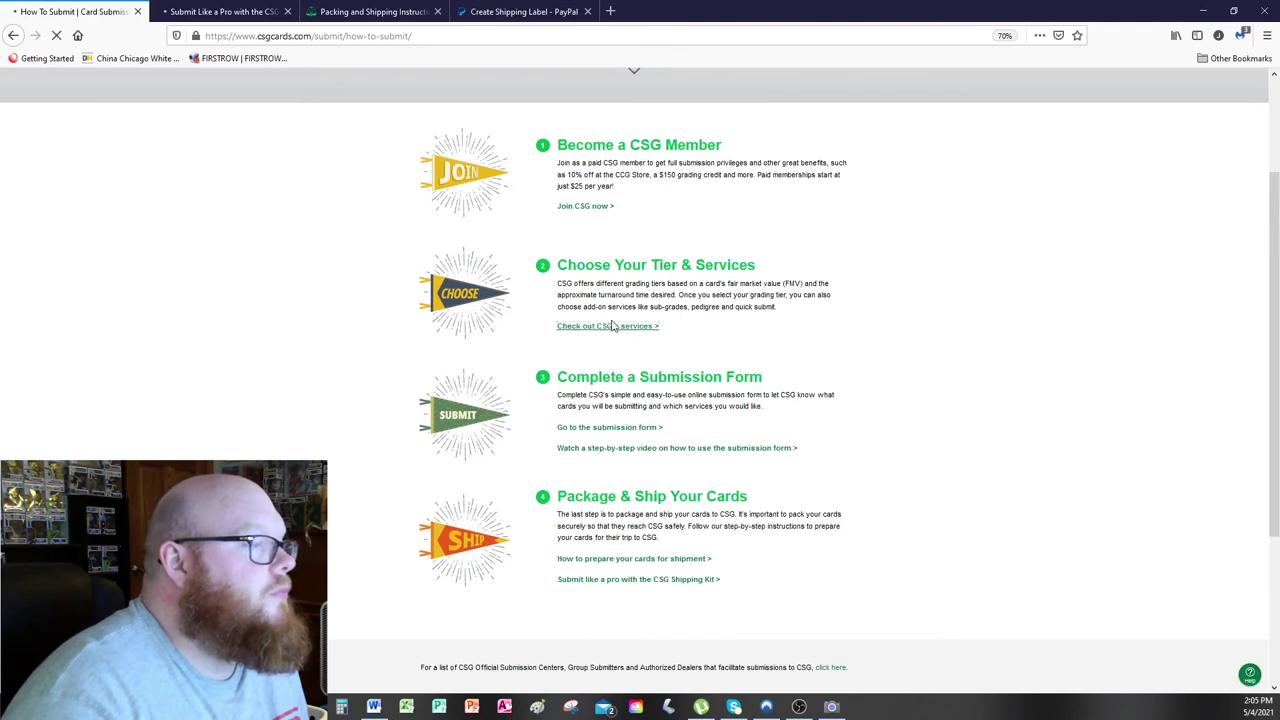
click(603, 428)
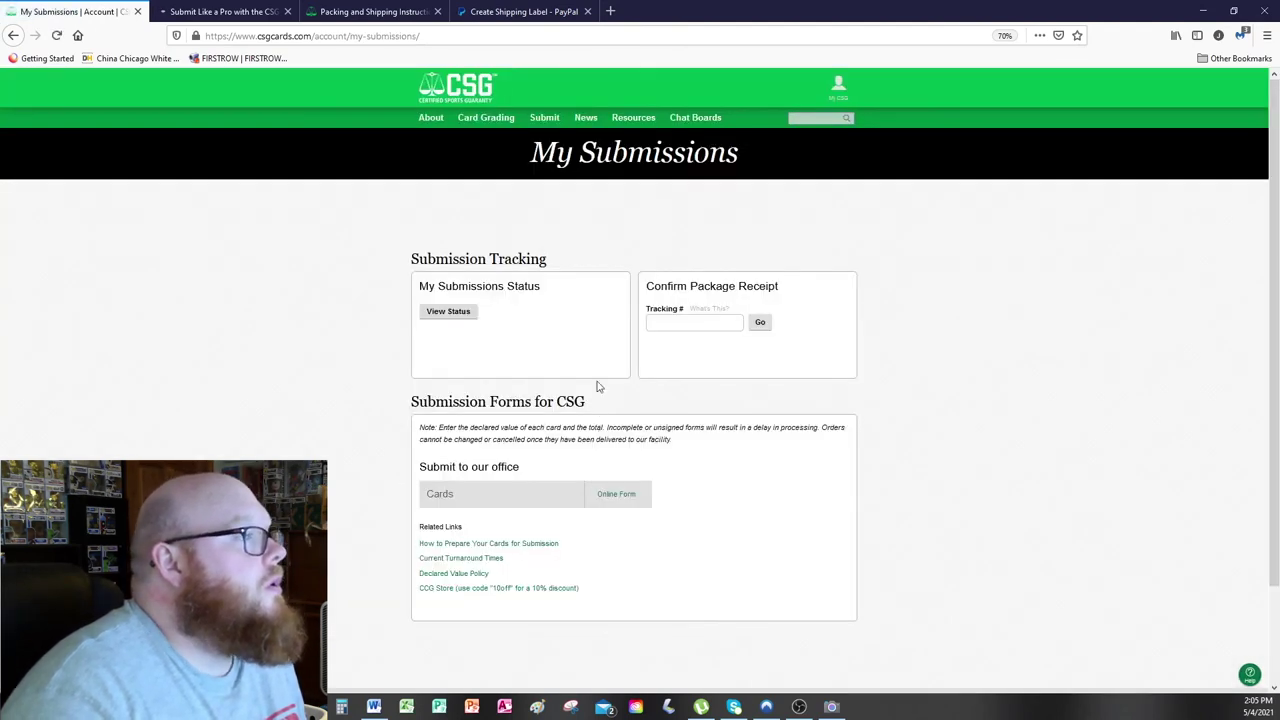
Paste the package's tracking number into Confirm Package Receipt and check whether CSG has received it.
click(692, 323)
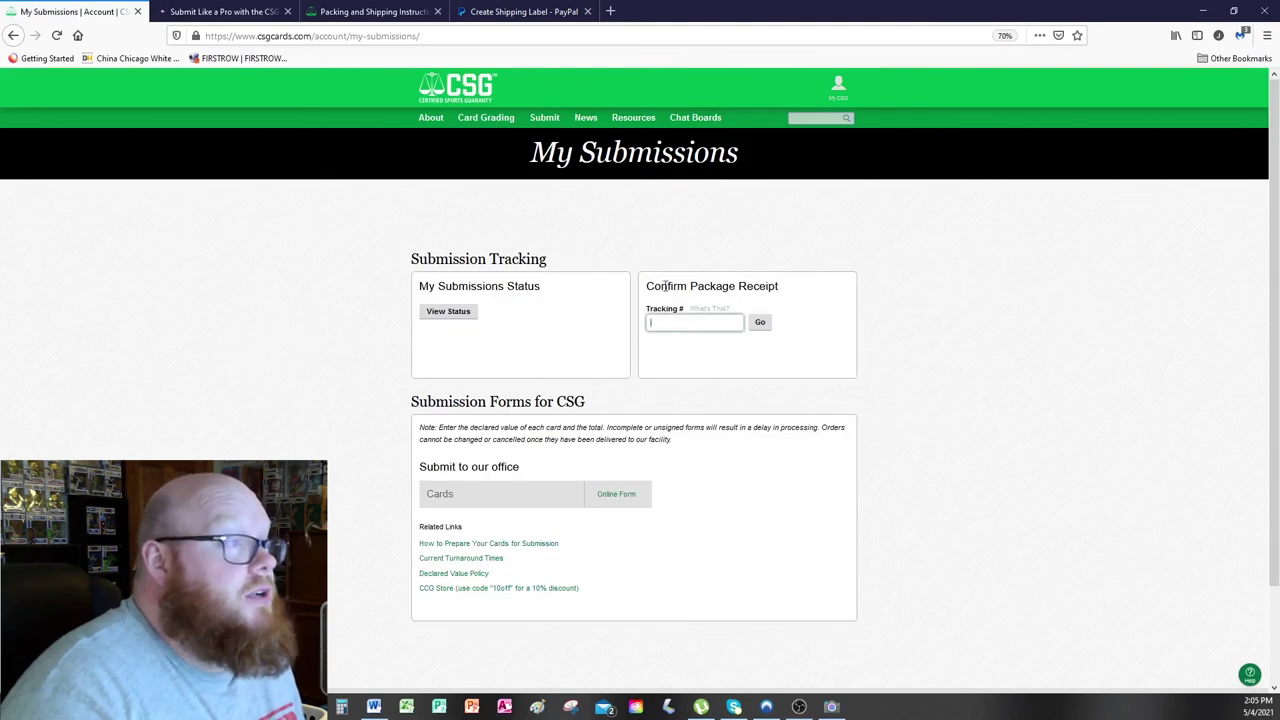
drag(662, 286, 763, 284)
click(683, 320)
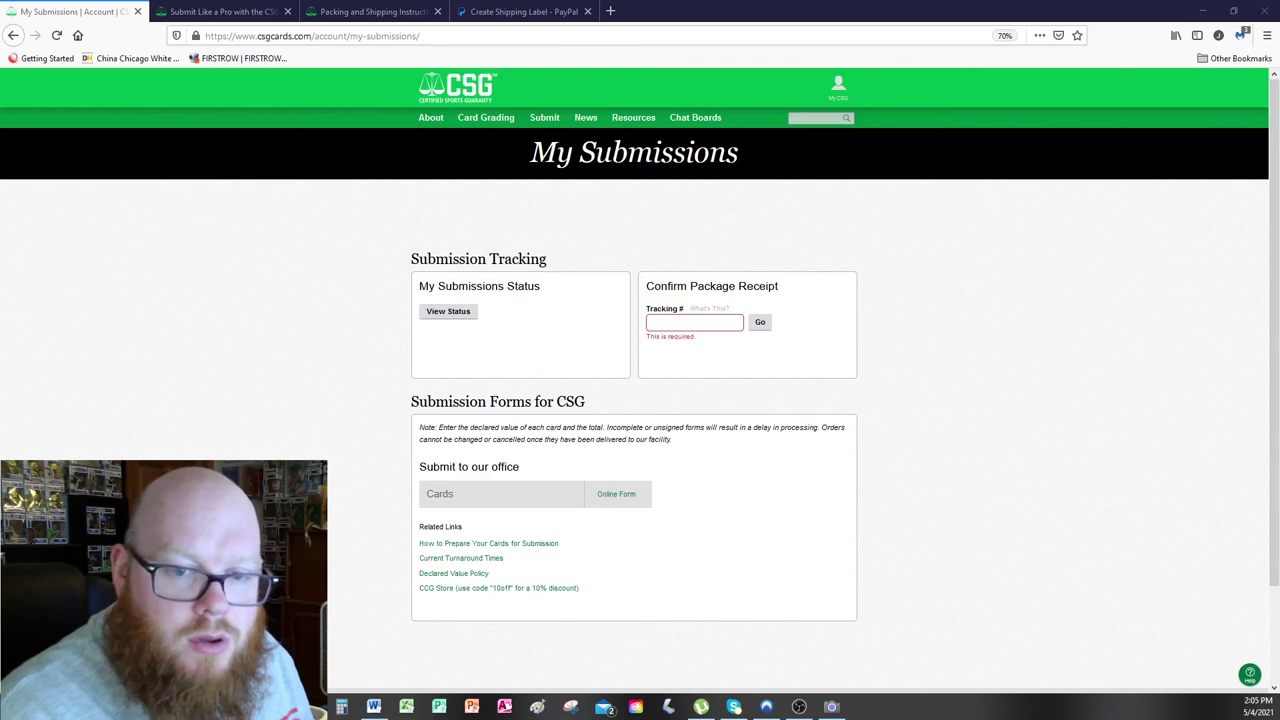
right_click(679, 326)
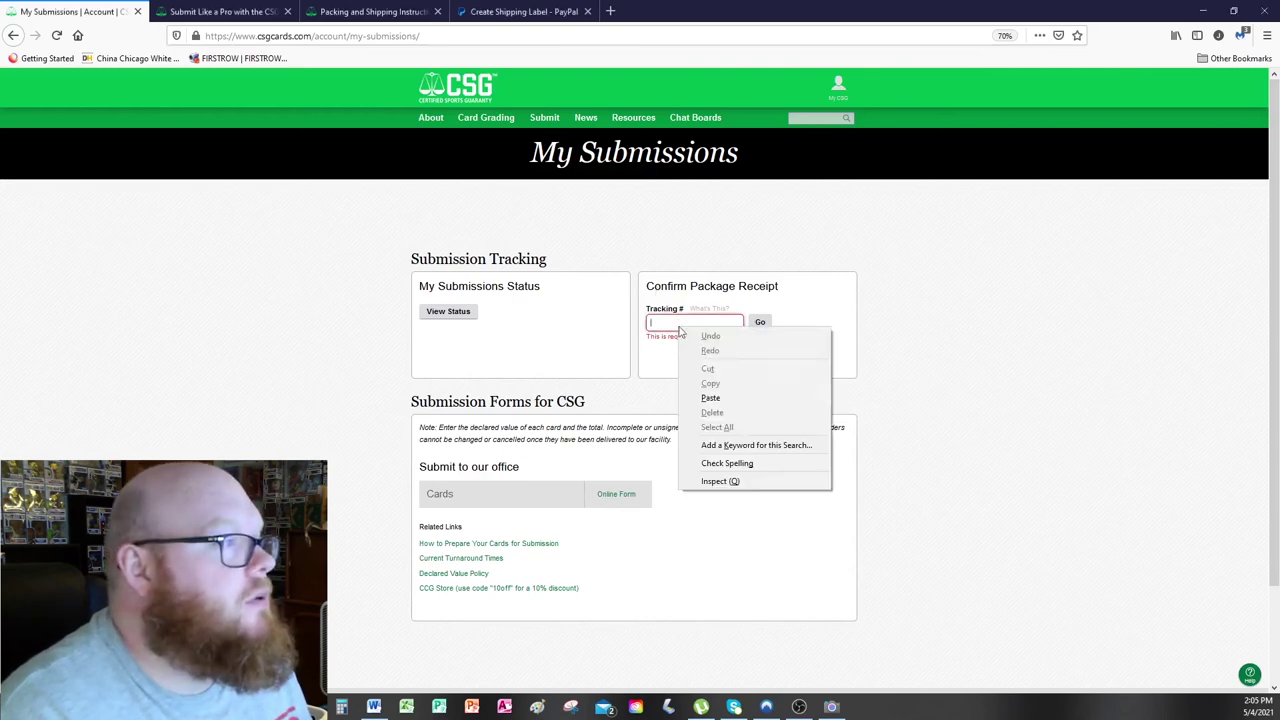
click(710, 397)
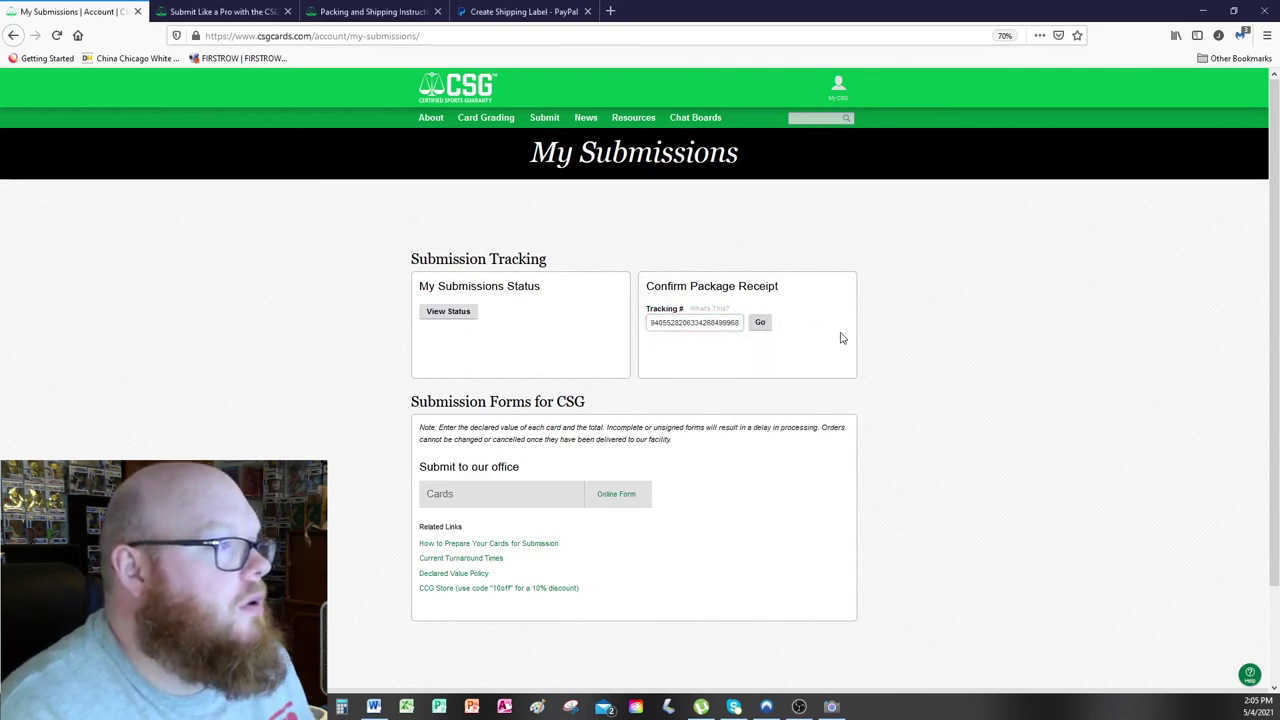
key(Return)
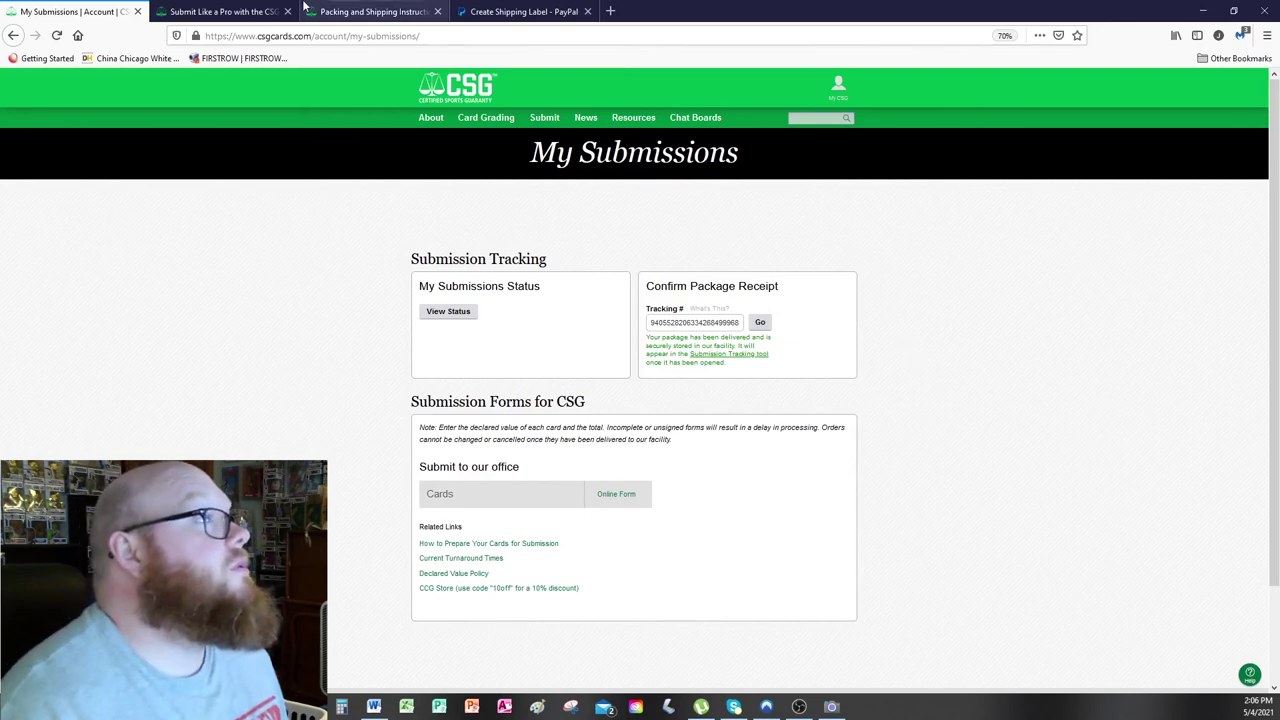
Switch to the CSG Shipping Kit article and review what the kit includes.
click(228, 11)
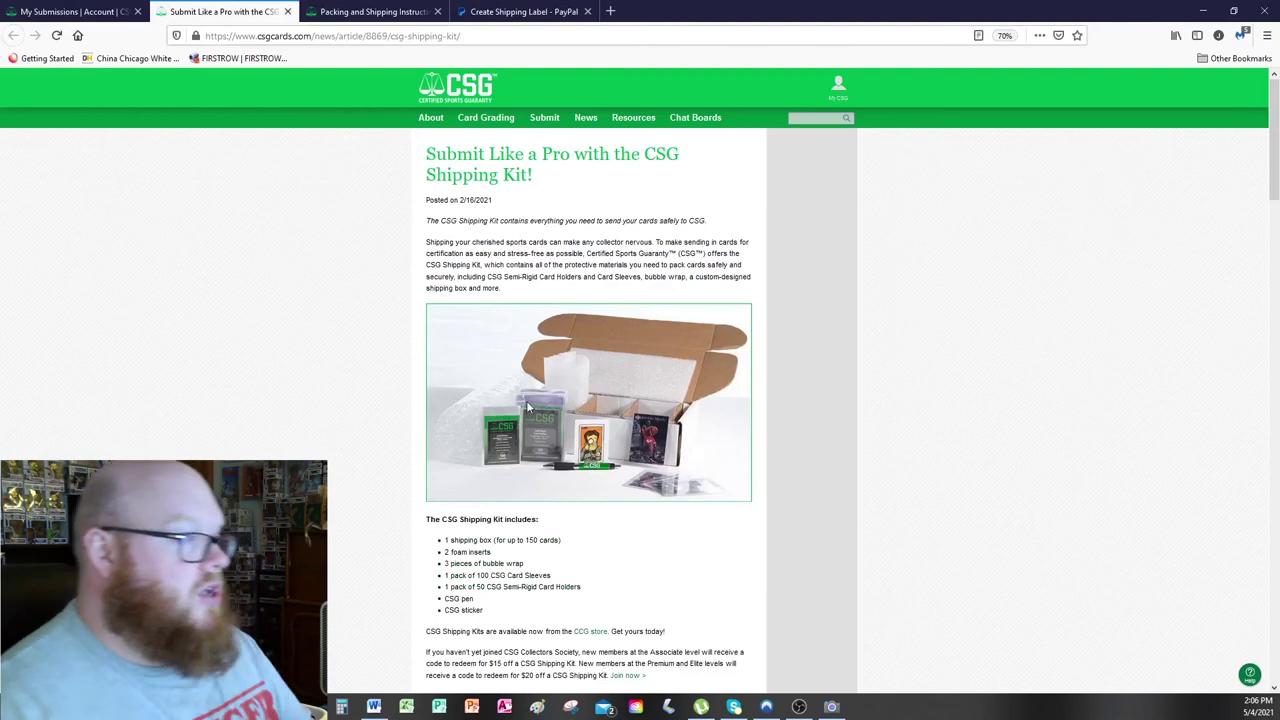
scroll(566, 366, down, 1)
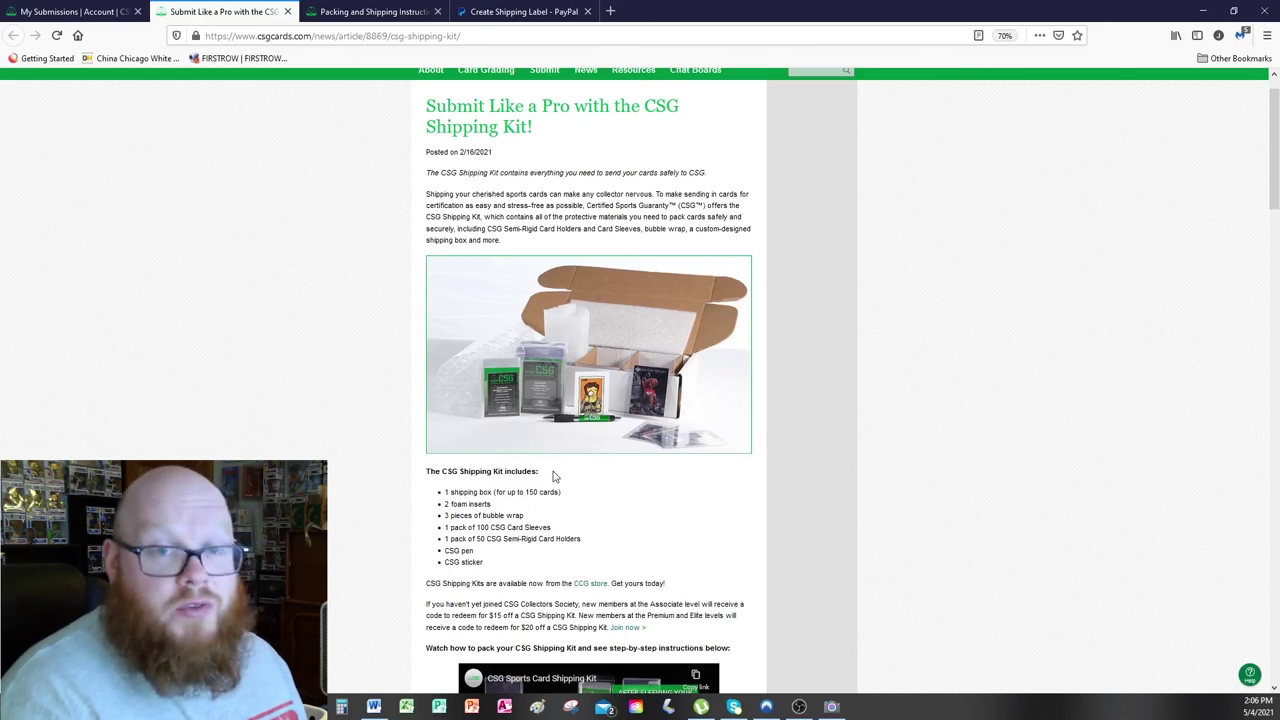
scroll(560, 484, down, 1)
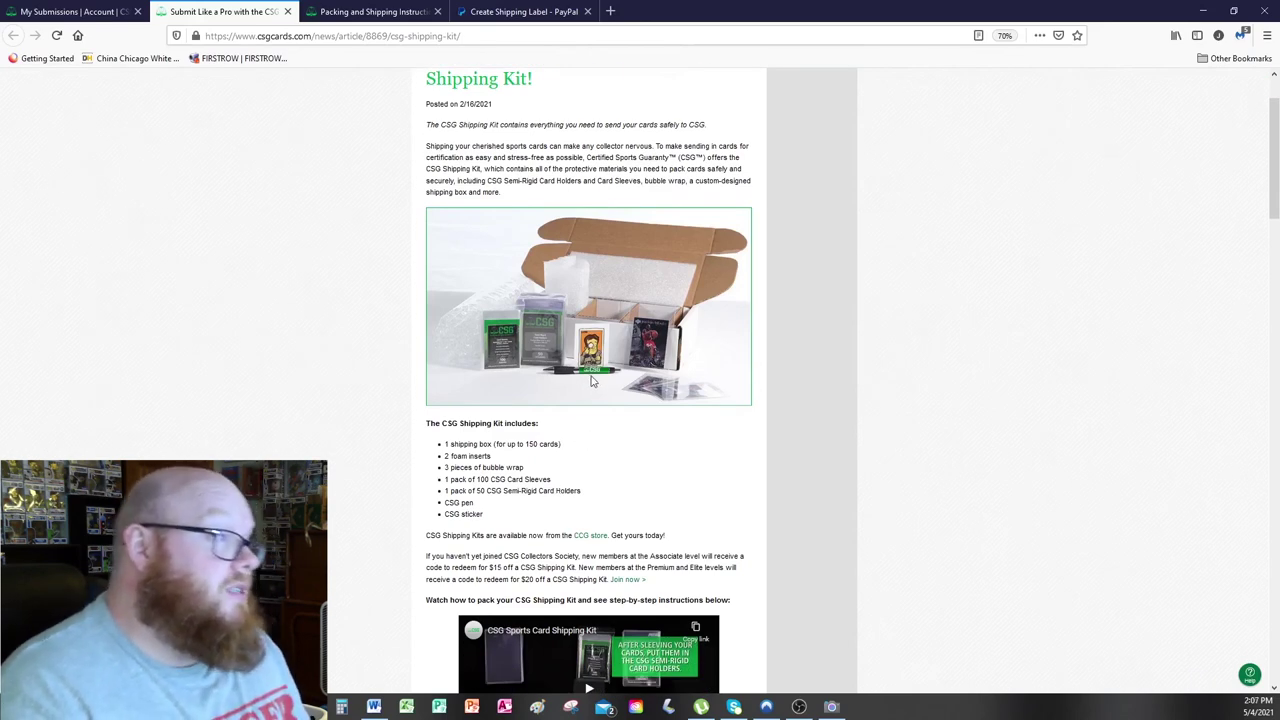
Open the CCG Store from the shipping kit article and browse its products for card shipping supplies.
click(592, 536)
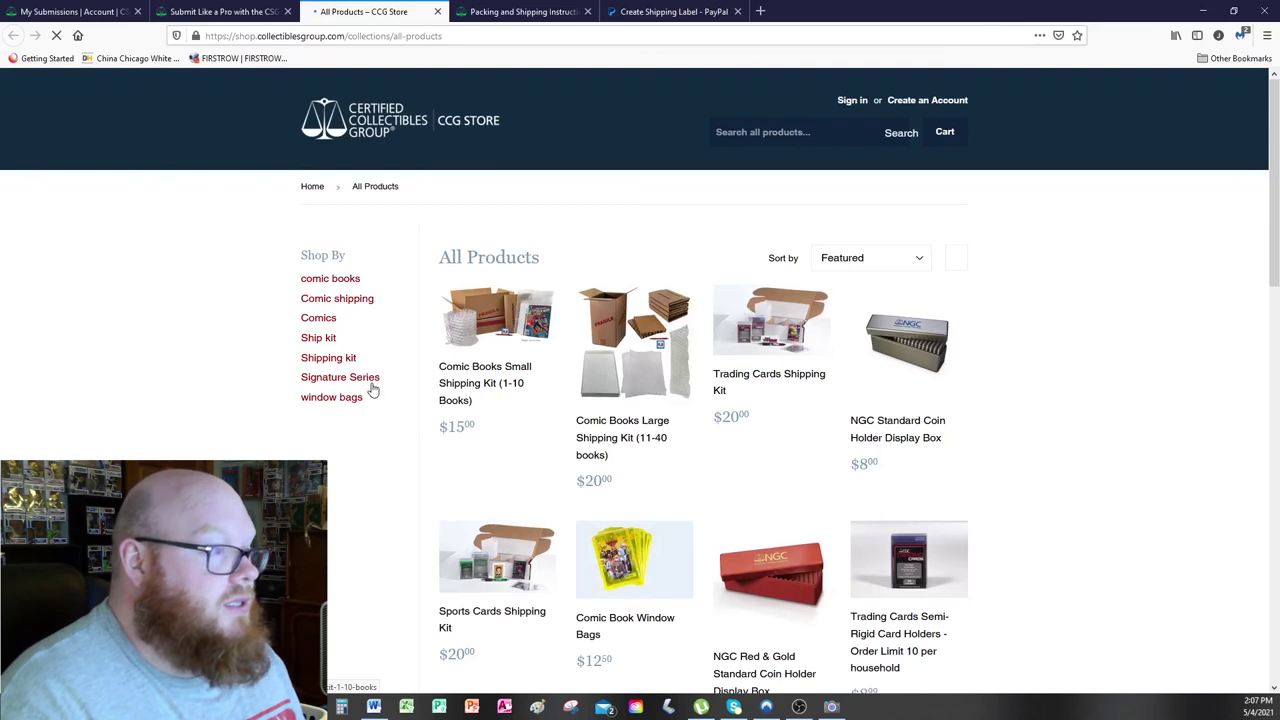
scroll(365, 416, down, 2)
scroll(365, 416, down, 1)
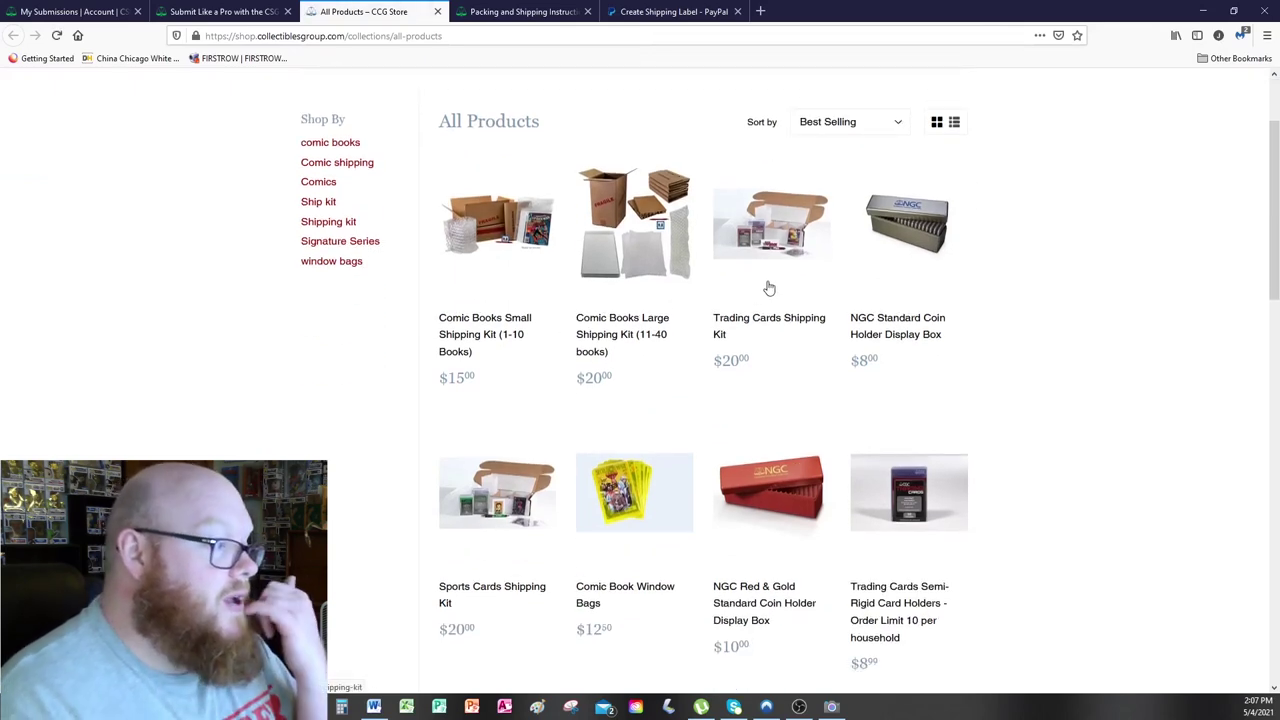
Open the Sports Cards Shipping Kit product from the store listing in a new tab.
scroll(760, 294, down, 5)
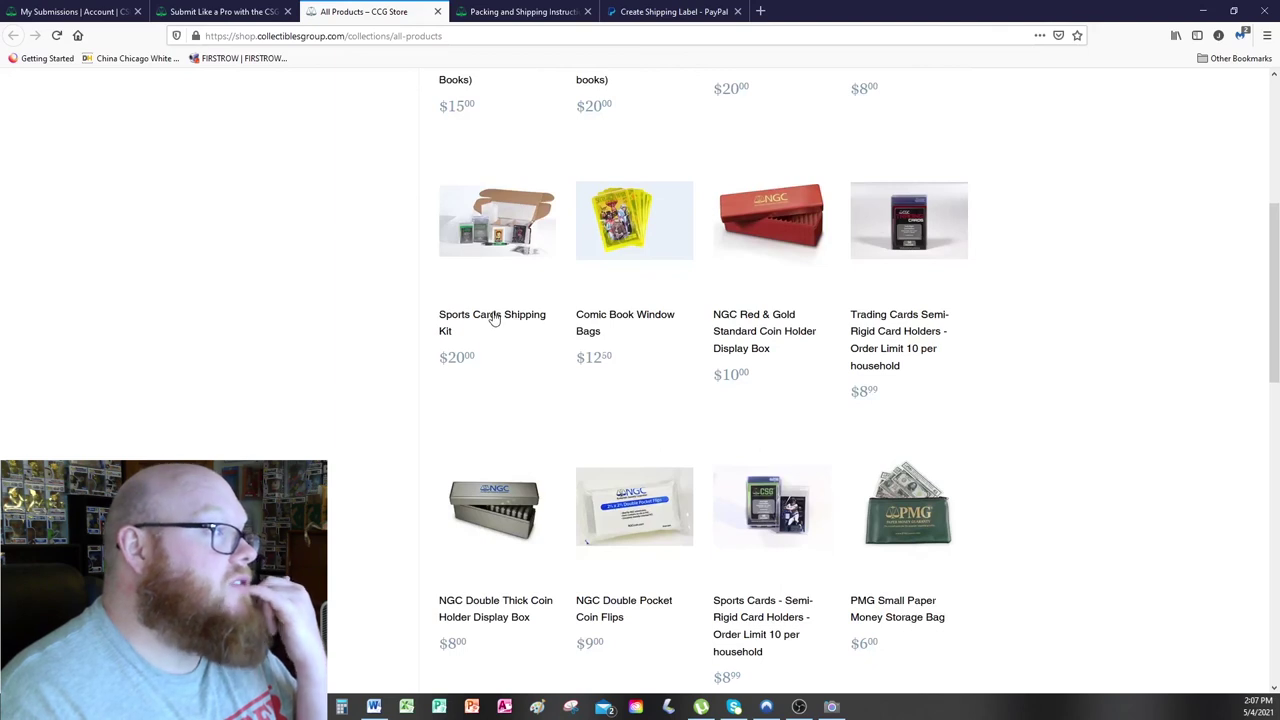
right_click(495, 236)
click(512, 242)
Browse the rest of the All Products listing for sports card holders, sleeves and other supplies.
scroll(525, 300, down, 6)
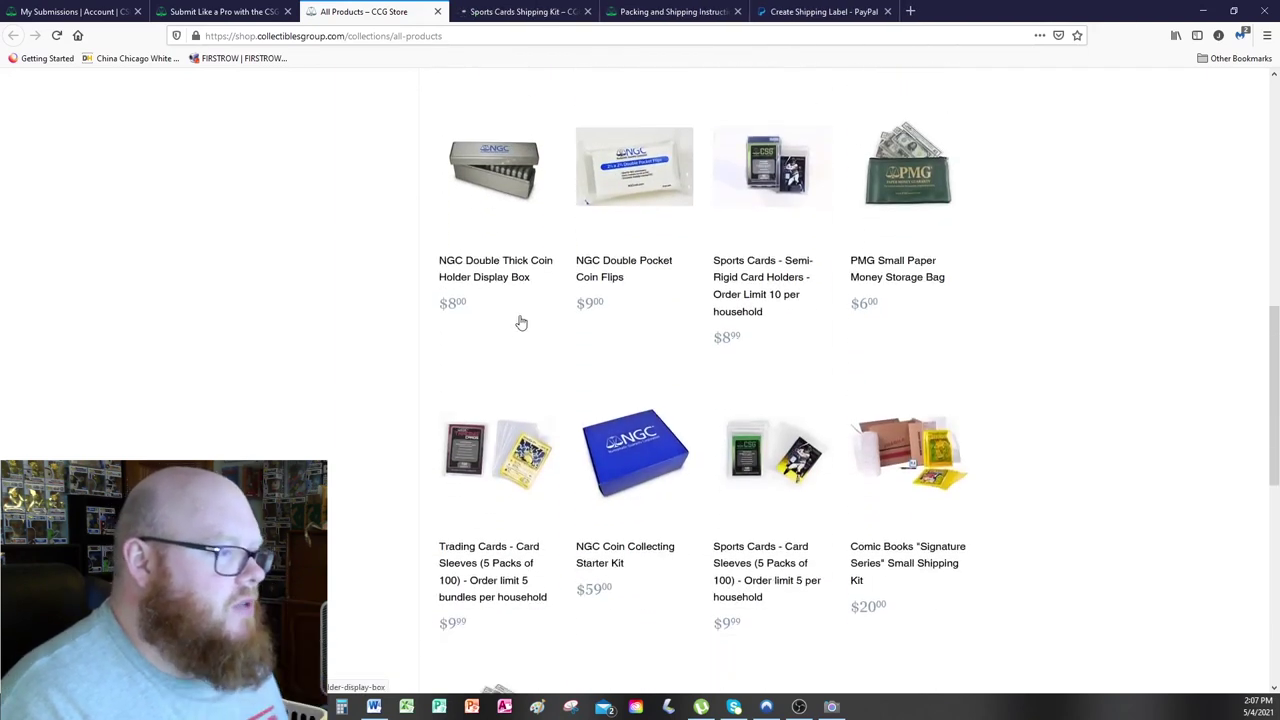
scroll(510, 330, down, 5)
scroll(509, 338, down, 2)
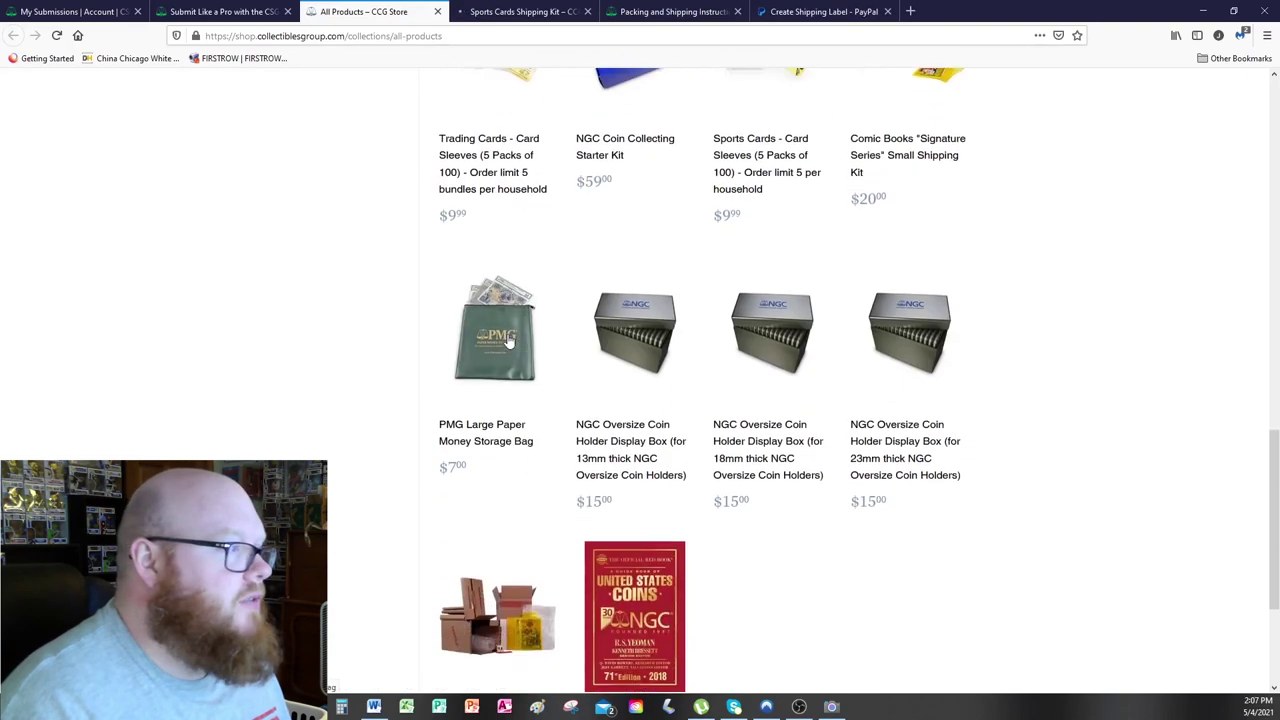
scroll(509, 341, down, 3)
scroll(509, 360, up, 10)
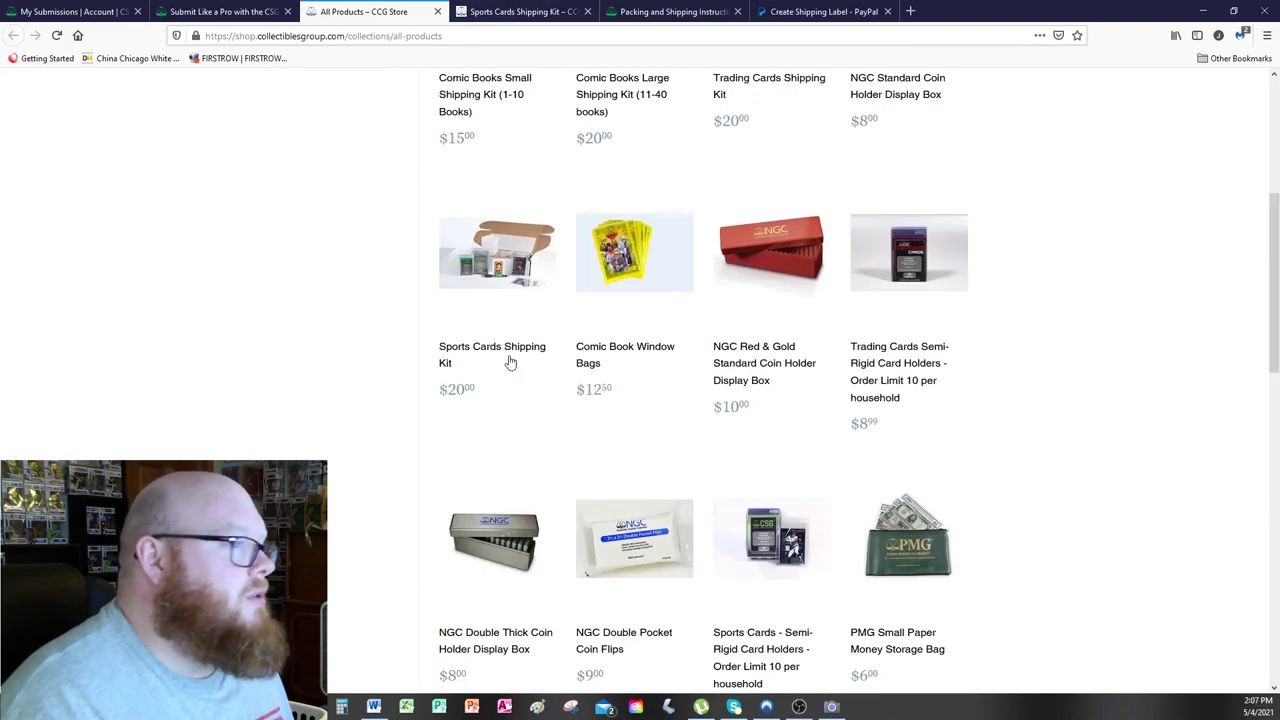
scroll(510, 362, up, 4)
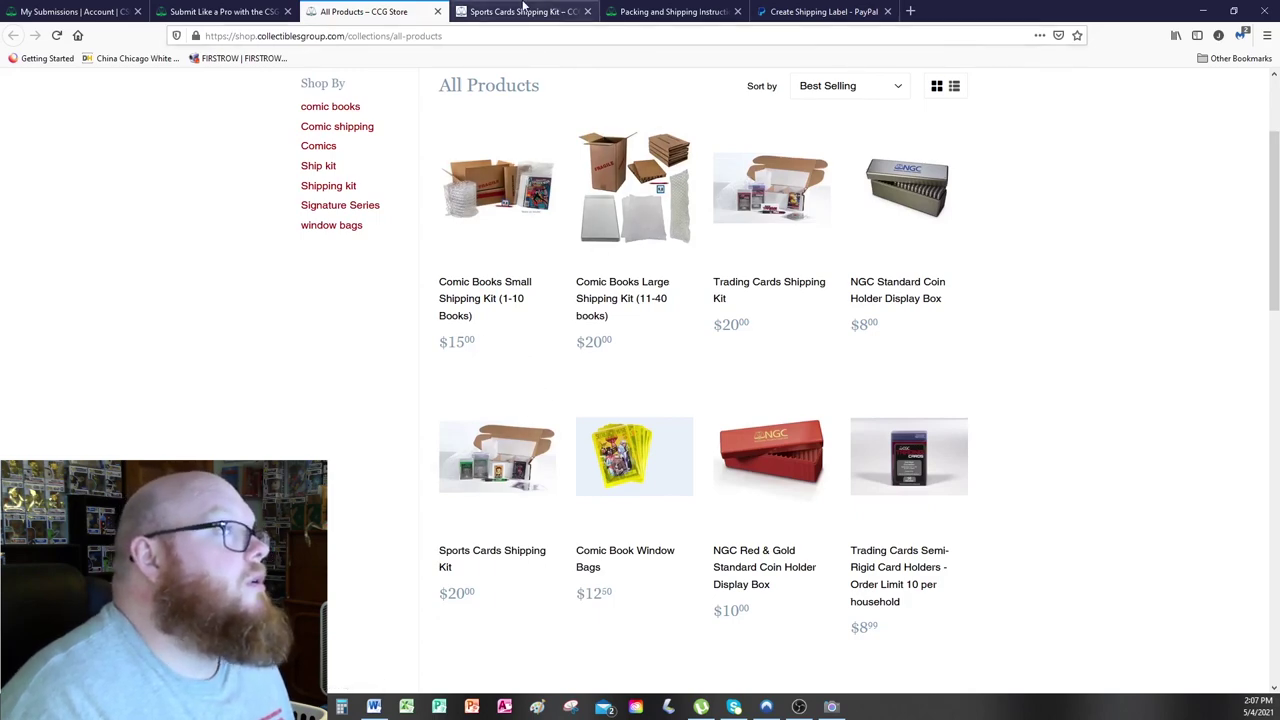
Switch to the Sports Cards Shipping Kit page and review its stock notice, included contents and shipping terms.
click(557, 9)
scroll(780, 340, up, 2)
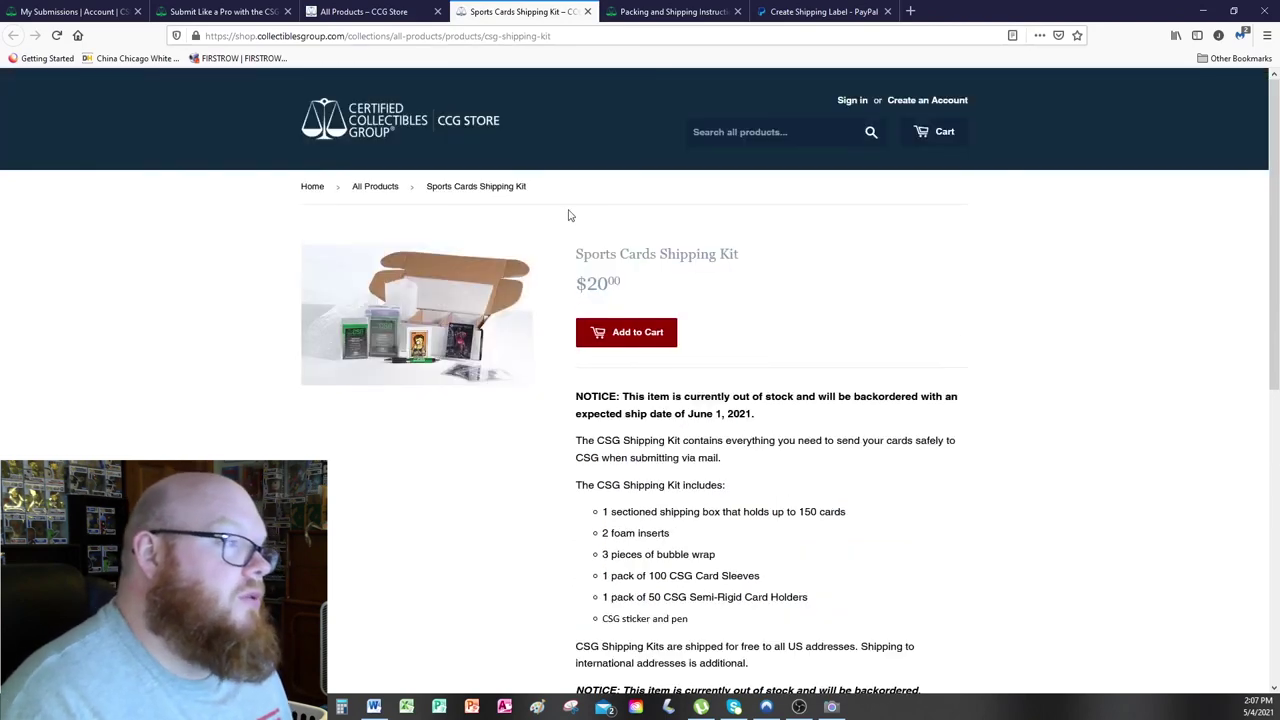
drag(638, 396, 880, 428)
click(877, 427)
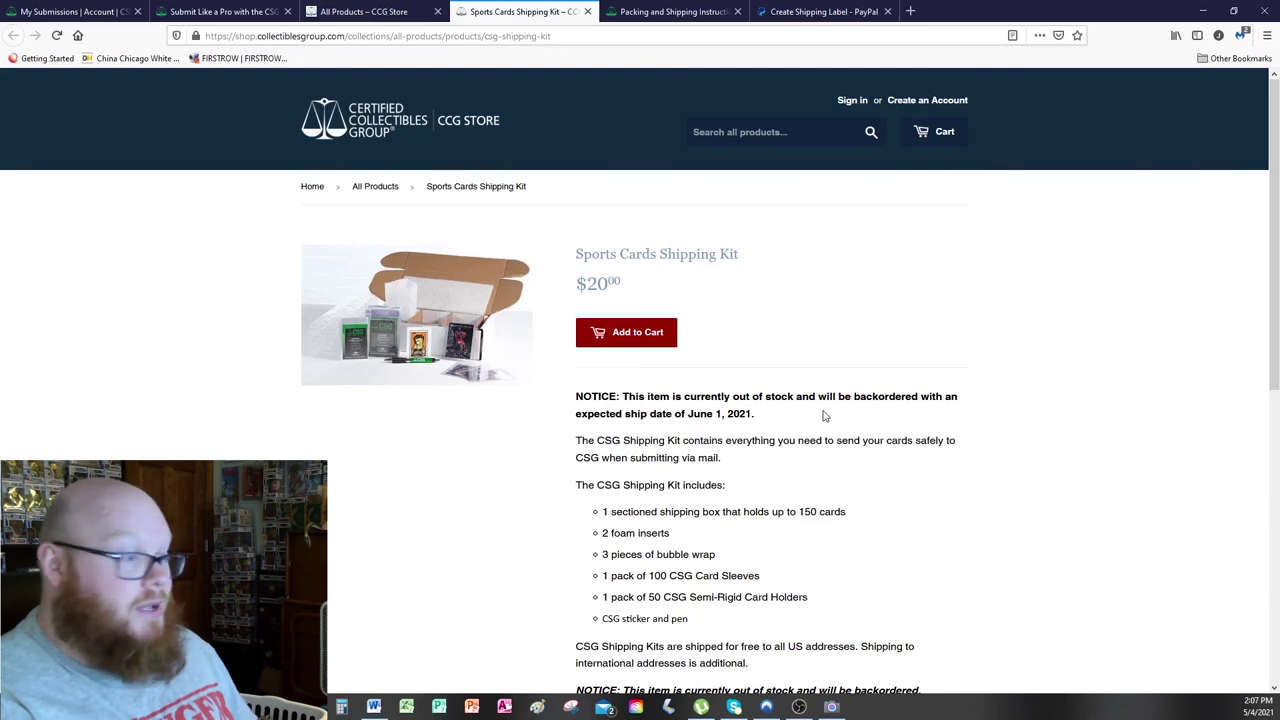
scroll(824, 414, down, 5)
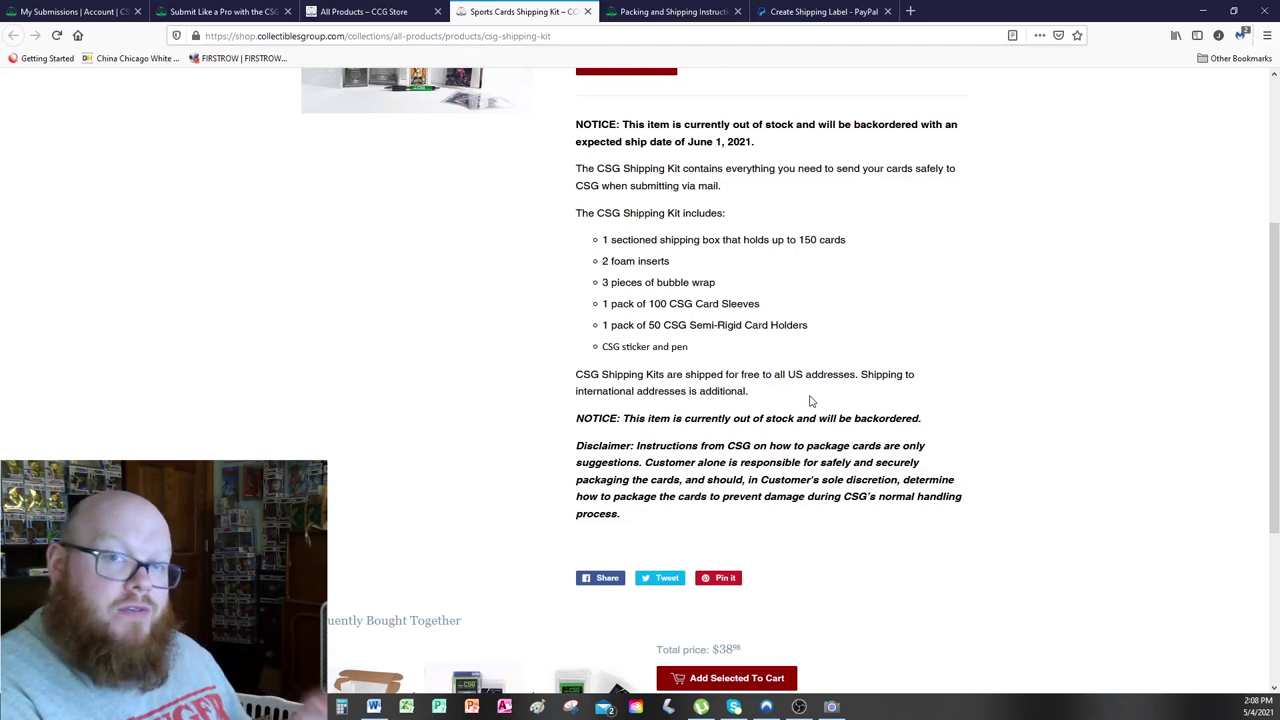
scroll(810, 401, up, 3)
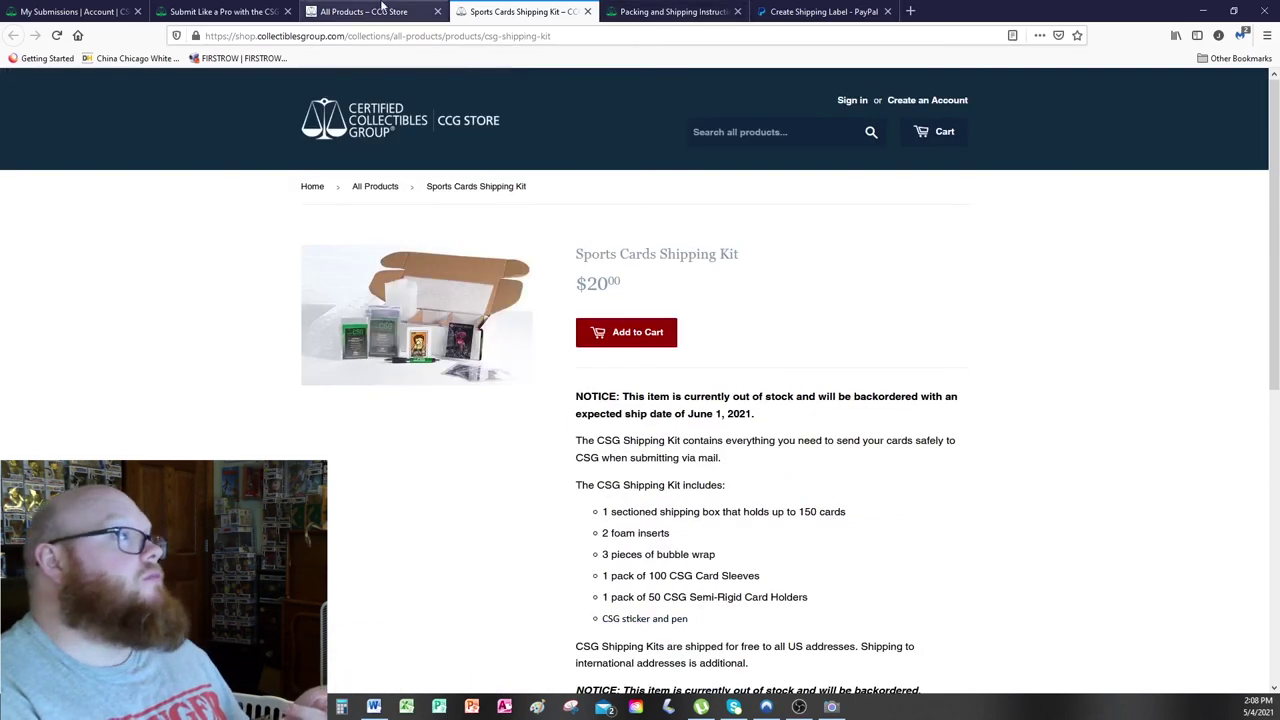
Return to the CSG My Submissions page and go to the Services & Fees page.
click(379, 10)
click(87, 10)
click(183, 10)
click(115, 8)
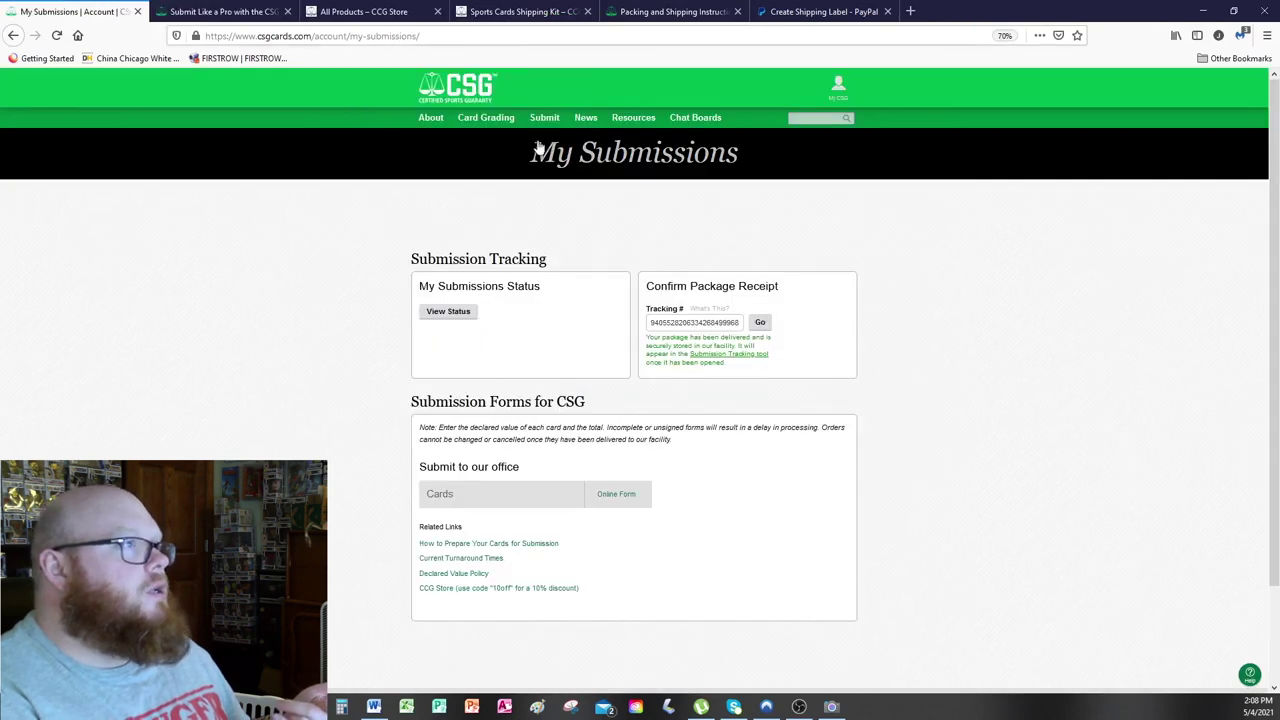
mouse_move(547, 121)
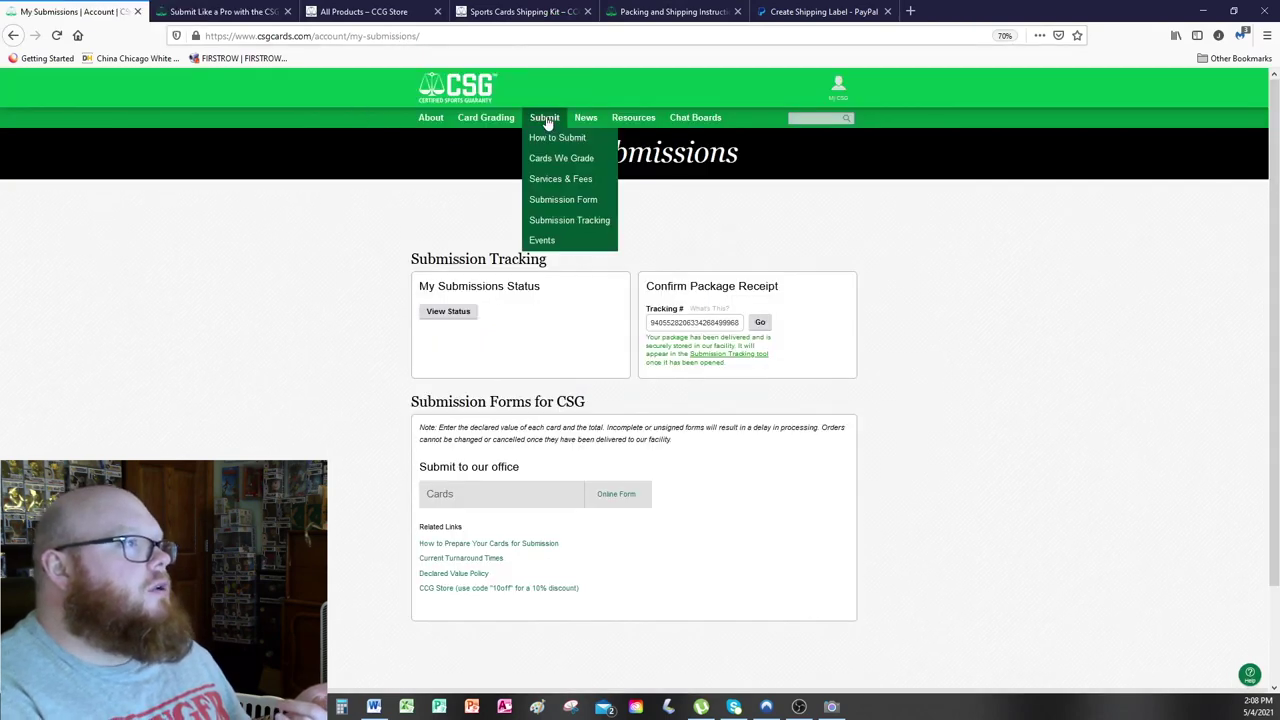
click(556, 180)
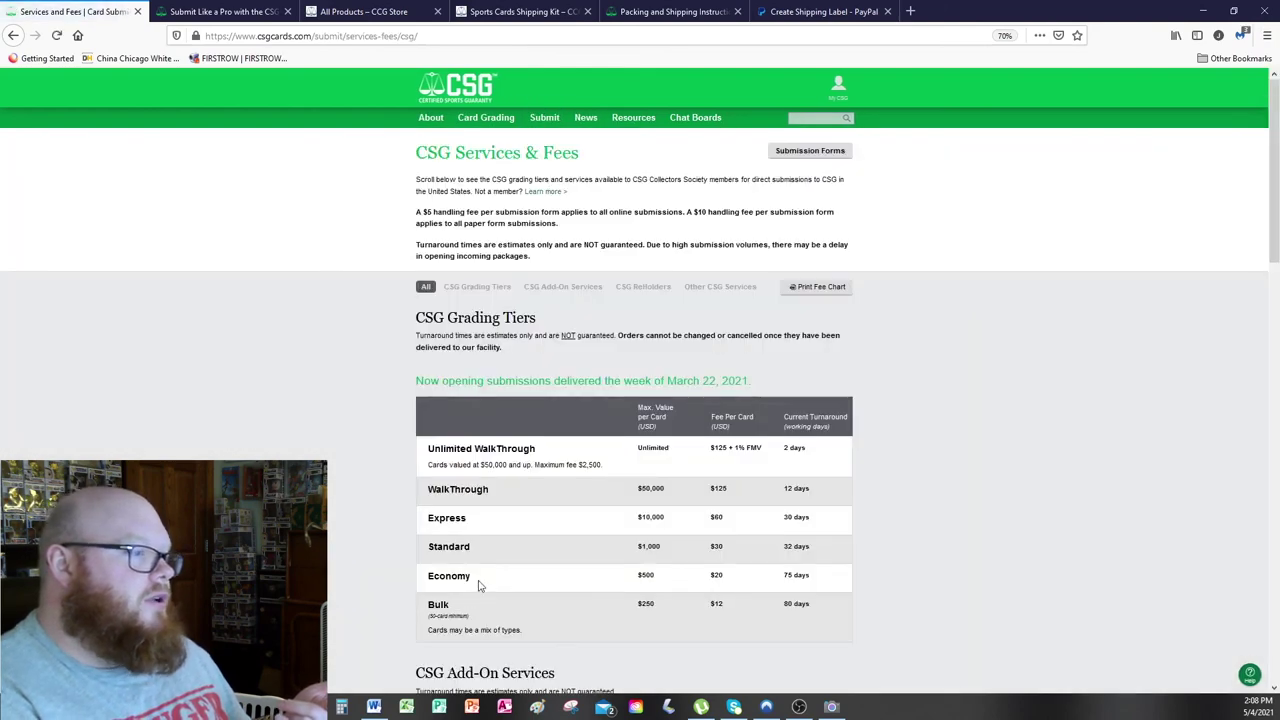
Check the Economy tier's current turnaround time in the CSG Grading Tiers table.
drag(482, 582, 433, 593)
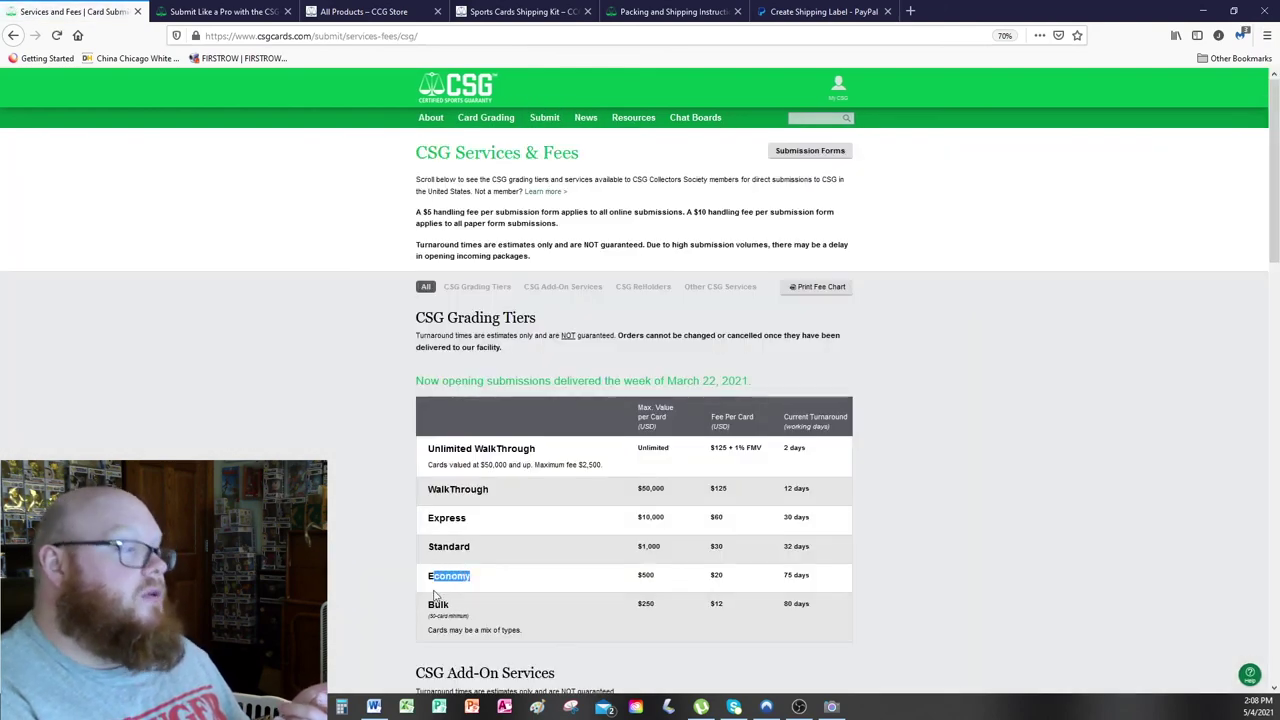
click(736, 560)
triple_click(798, 585)
click(772, 590)
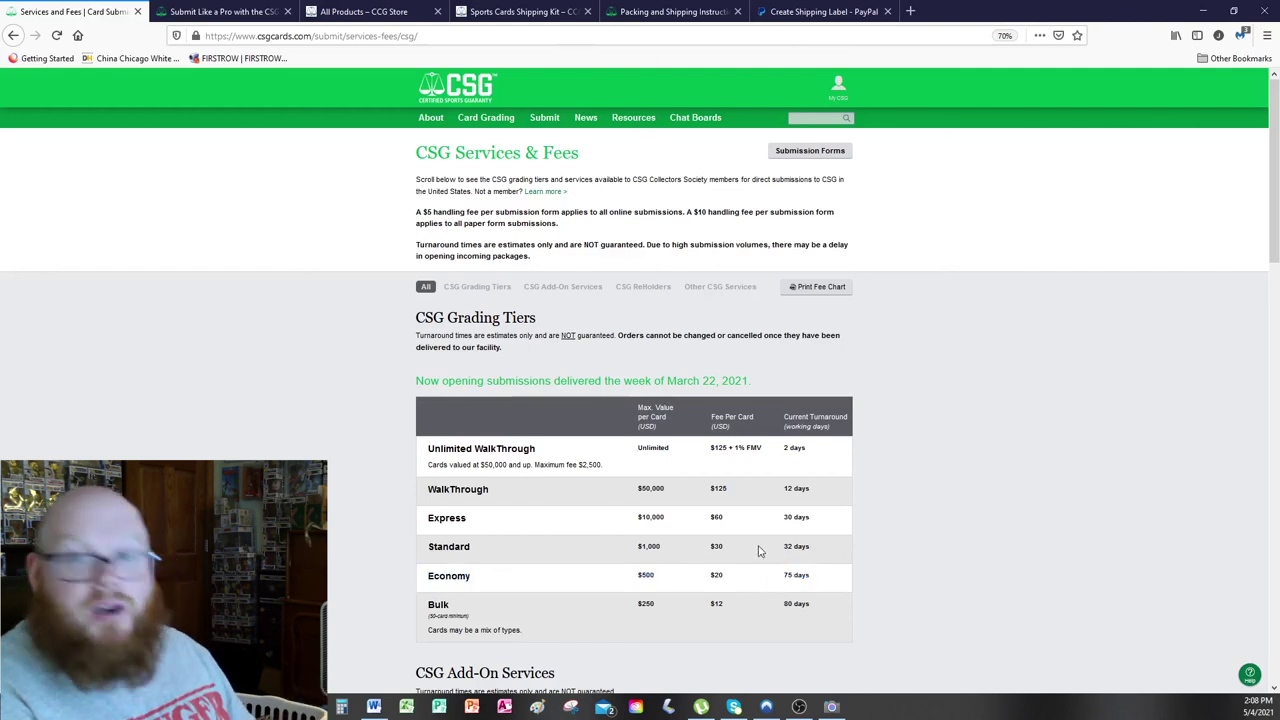